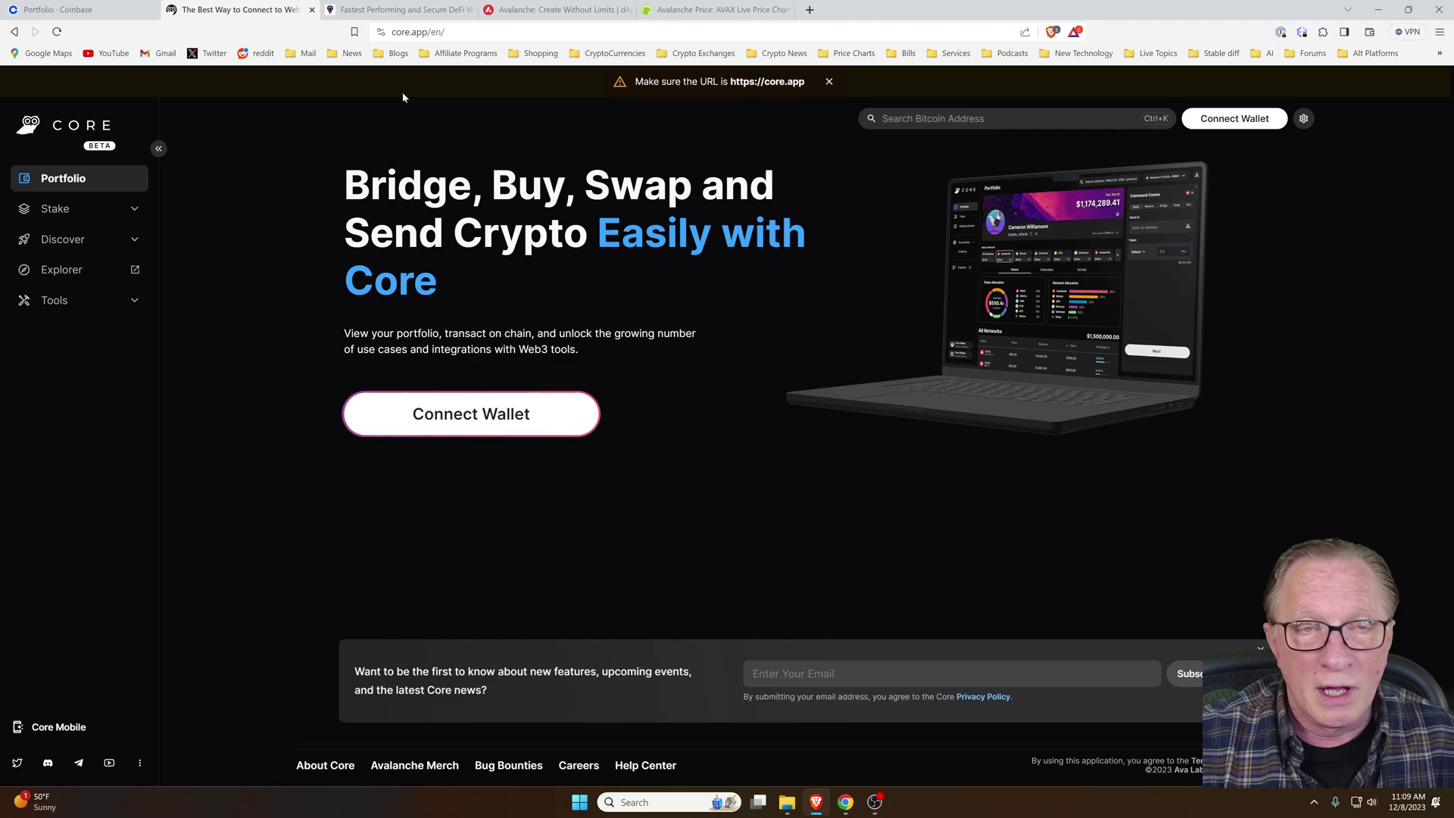
# Step: Switch to the wallet.avax.network tab showing the notice that staking has moved to Core
pyautogui.click(419, 9)
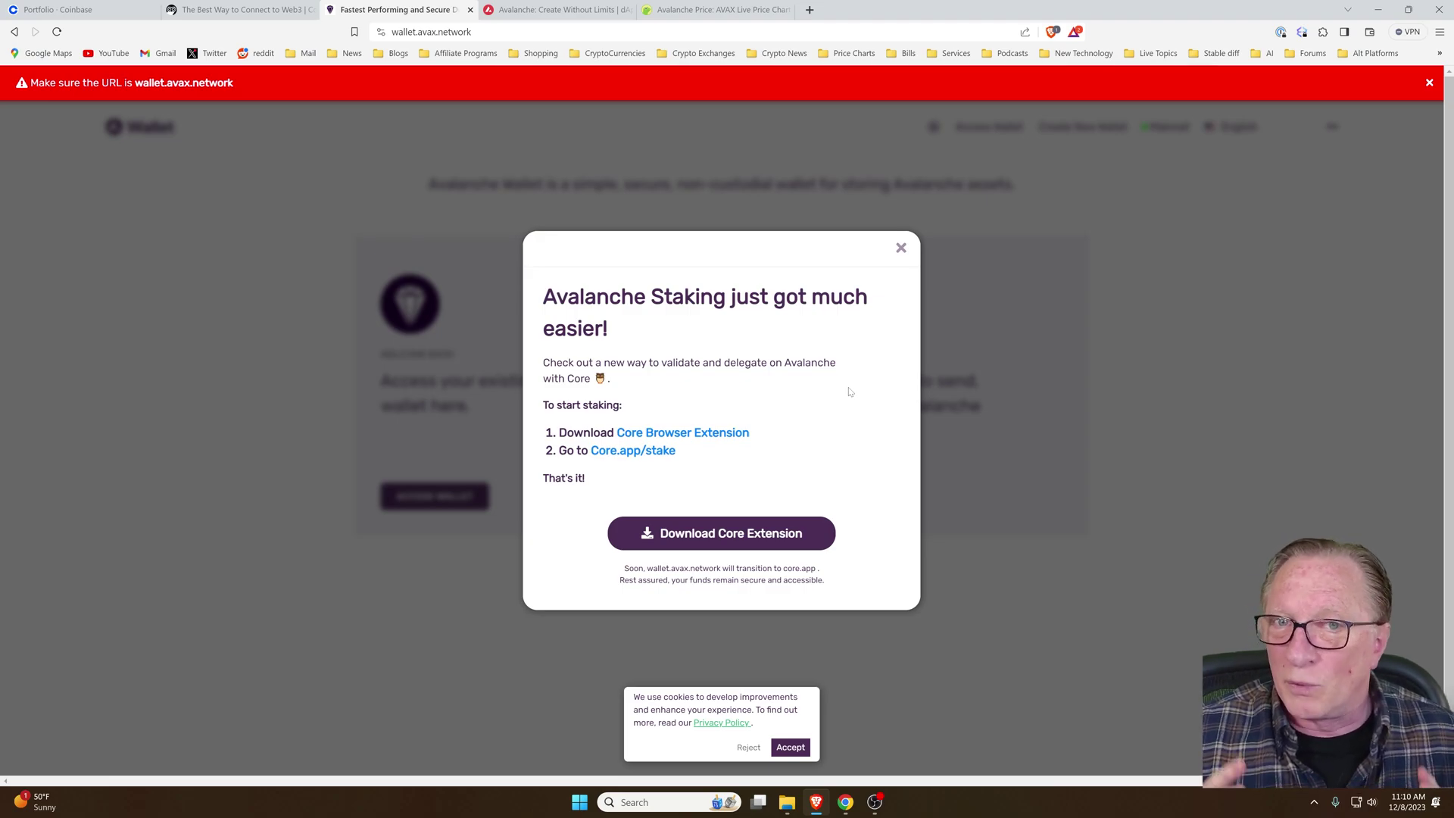
# Step: Dismiss the Avalanche Wallet staking popup and return to the core.app tab
pyautogui.press('Escape')
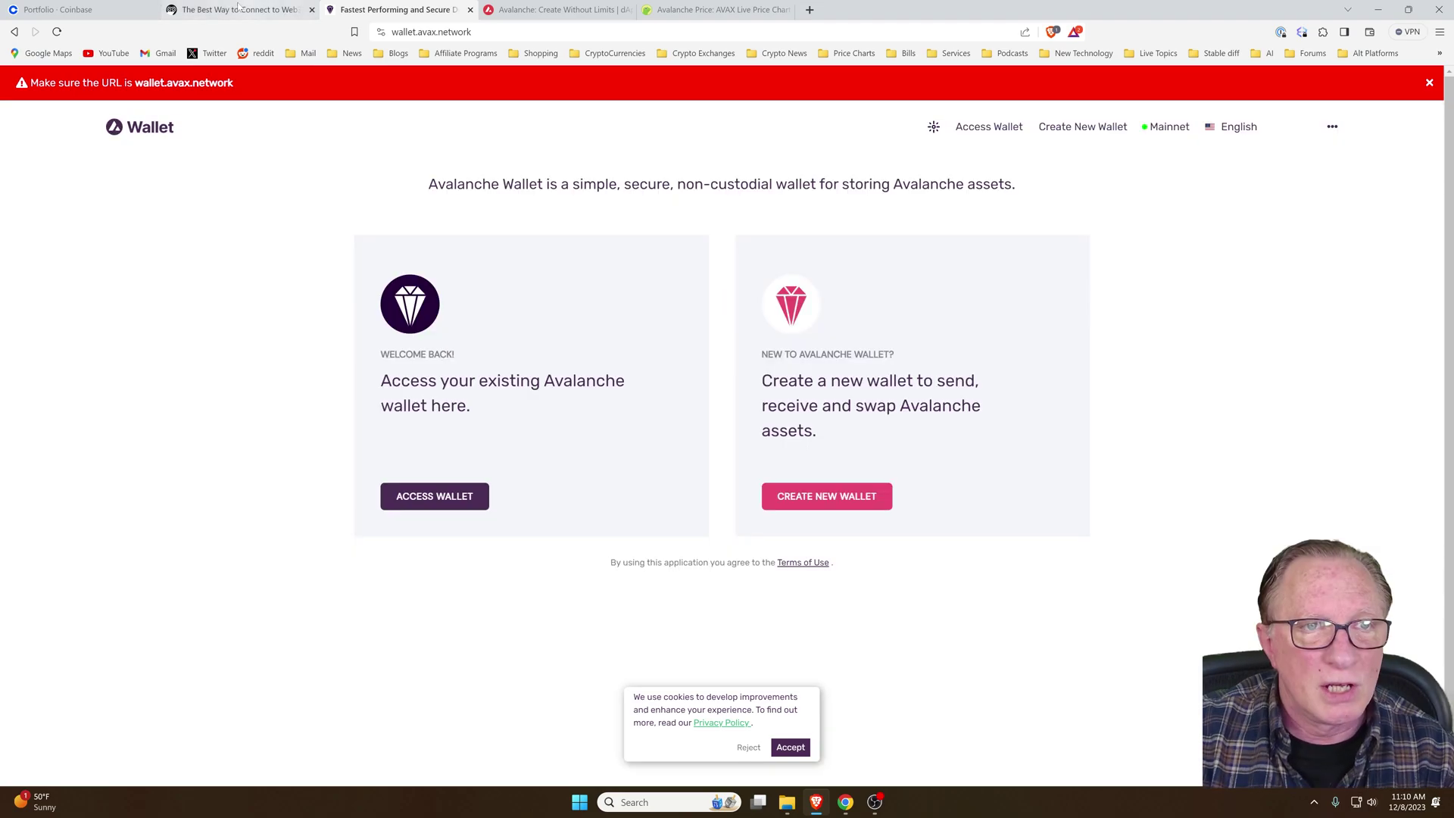
pyautogui.click(263, 10)
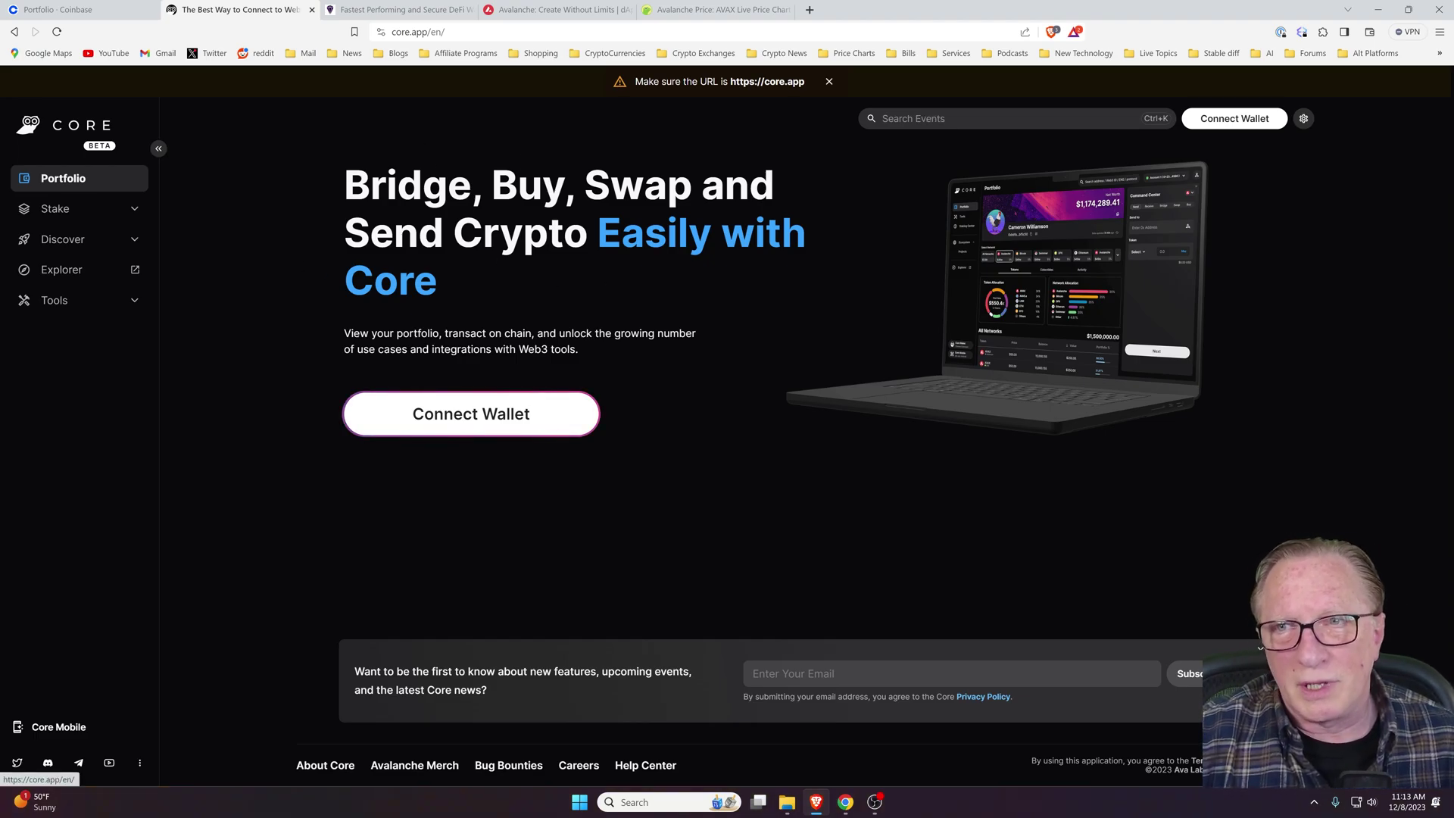
# Step: Choose Core under Connect Wallet and add its extension to Brave from the Chrome Web Store
pyautogui.click(1231, 119)
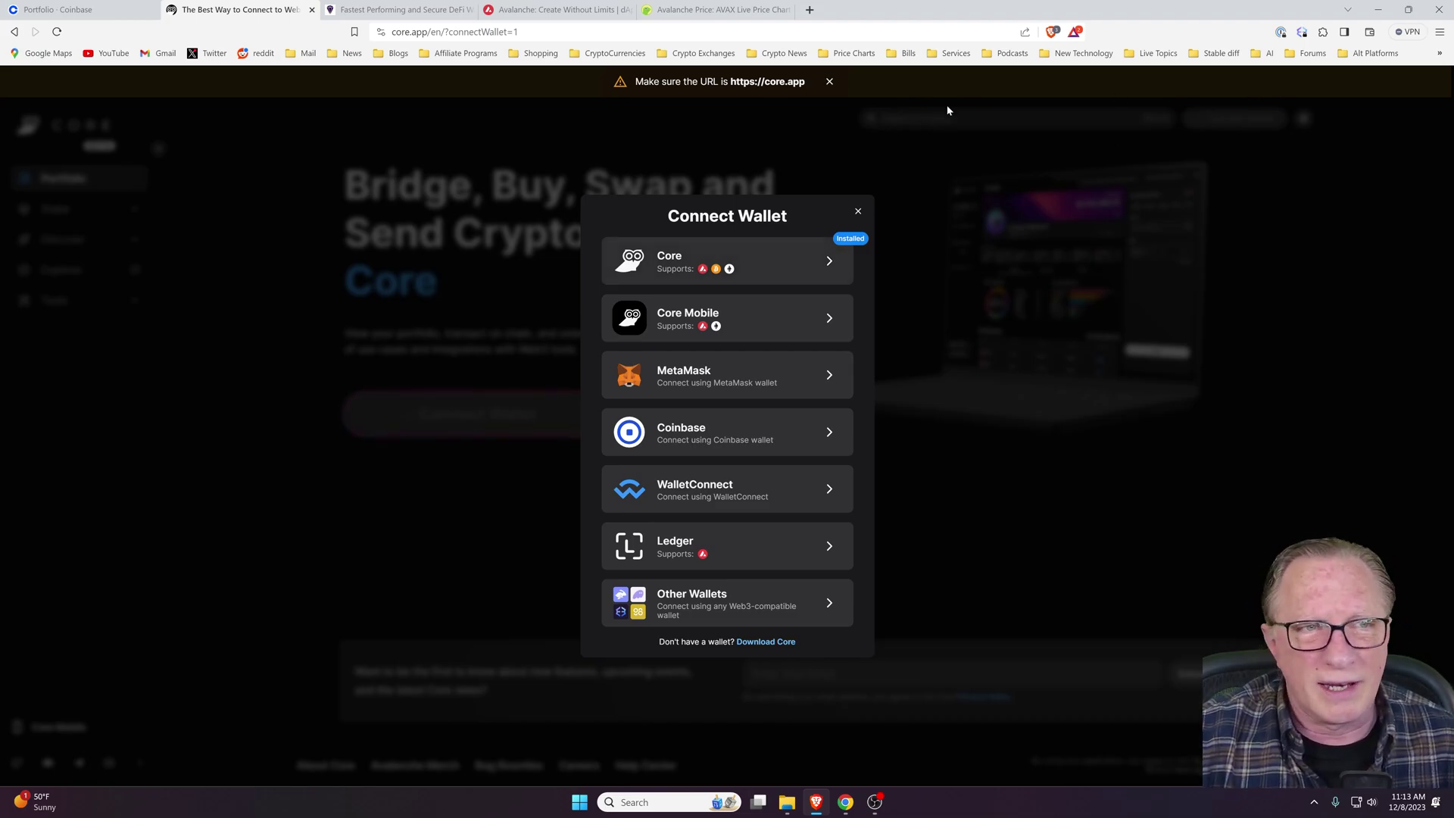
pyautogui.click(735, 260)
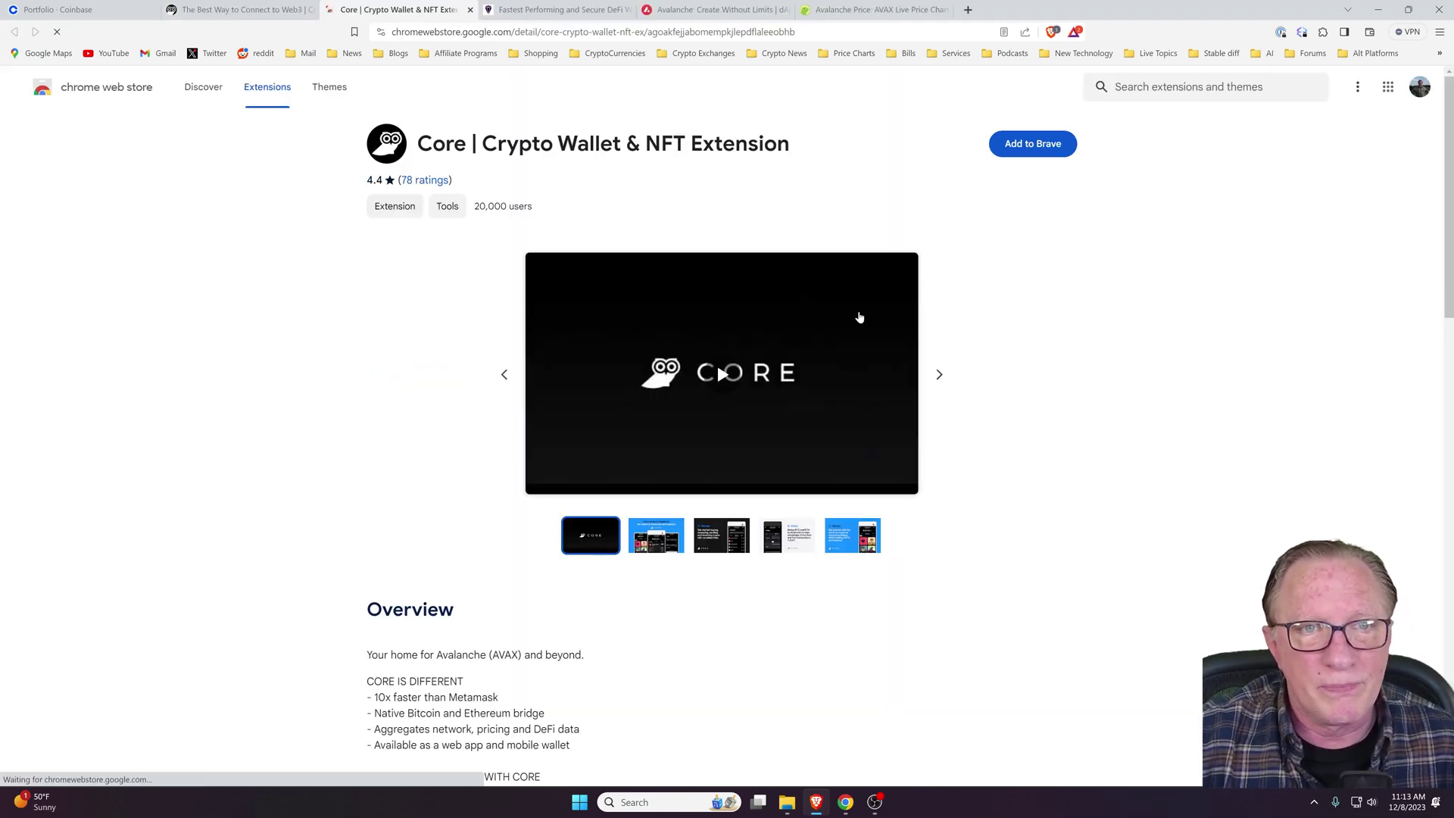
pyautogui.click(1034, 151)
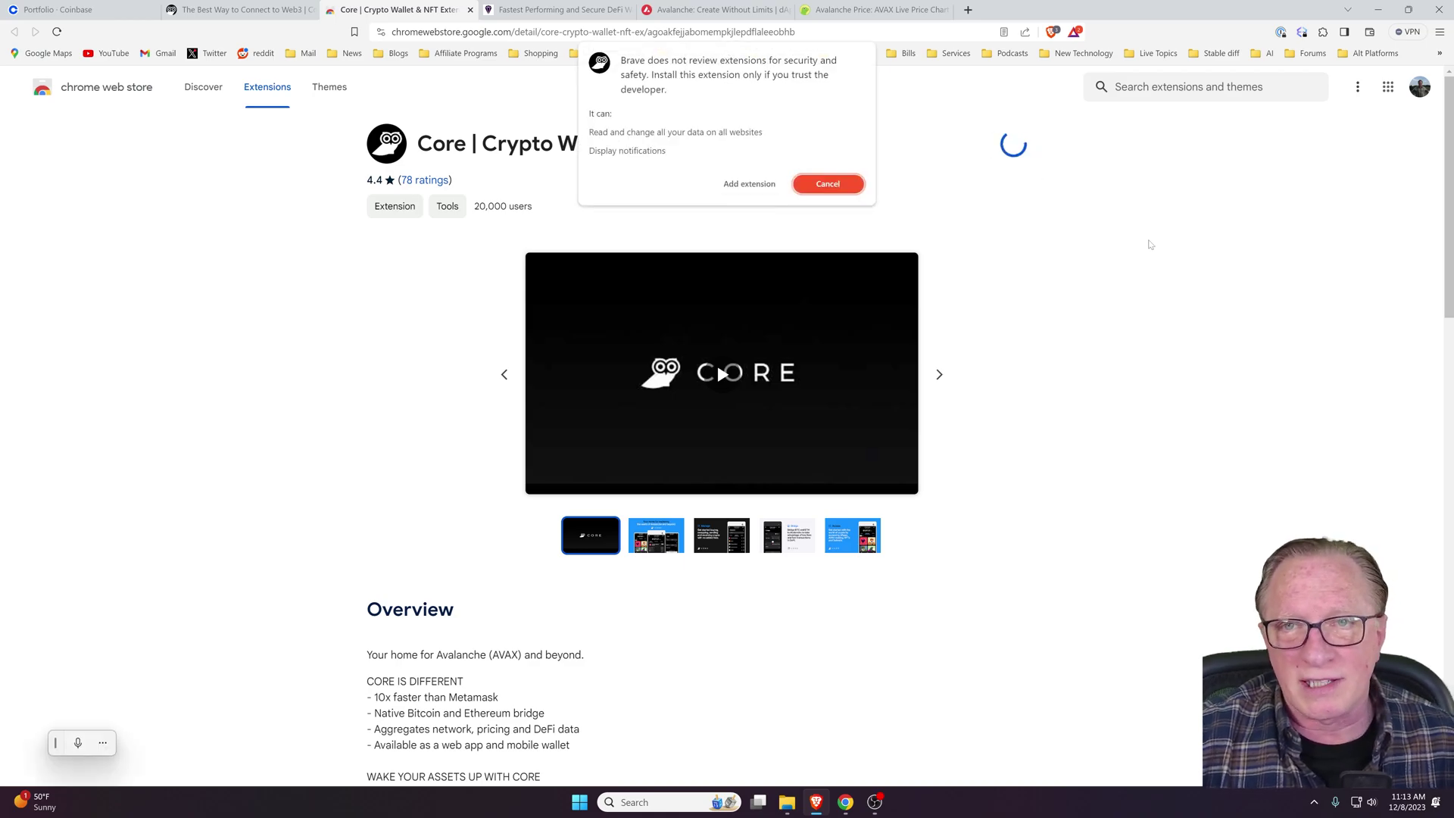
# Step: Confirm the Core extension install and pin Core to the browser toolbar
pyautogui.click(829, 182)
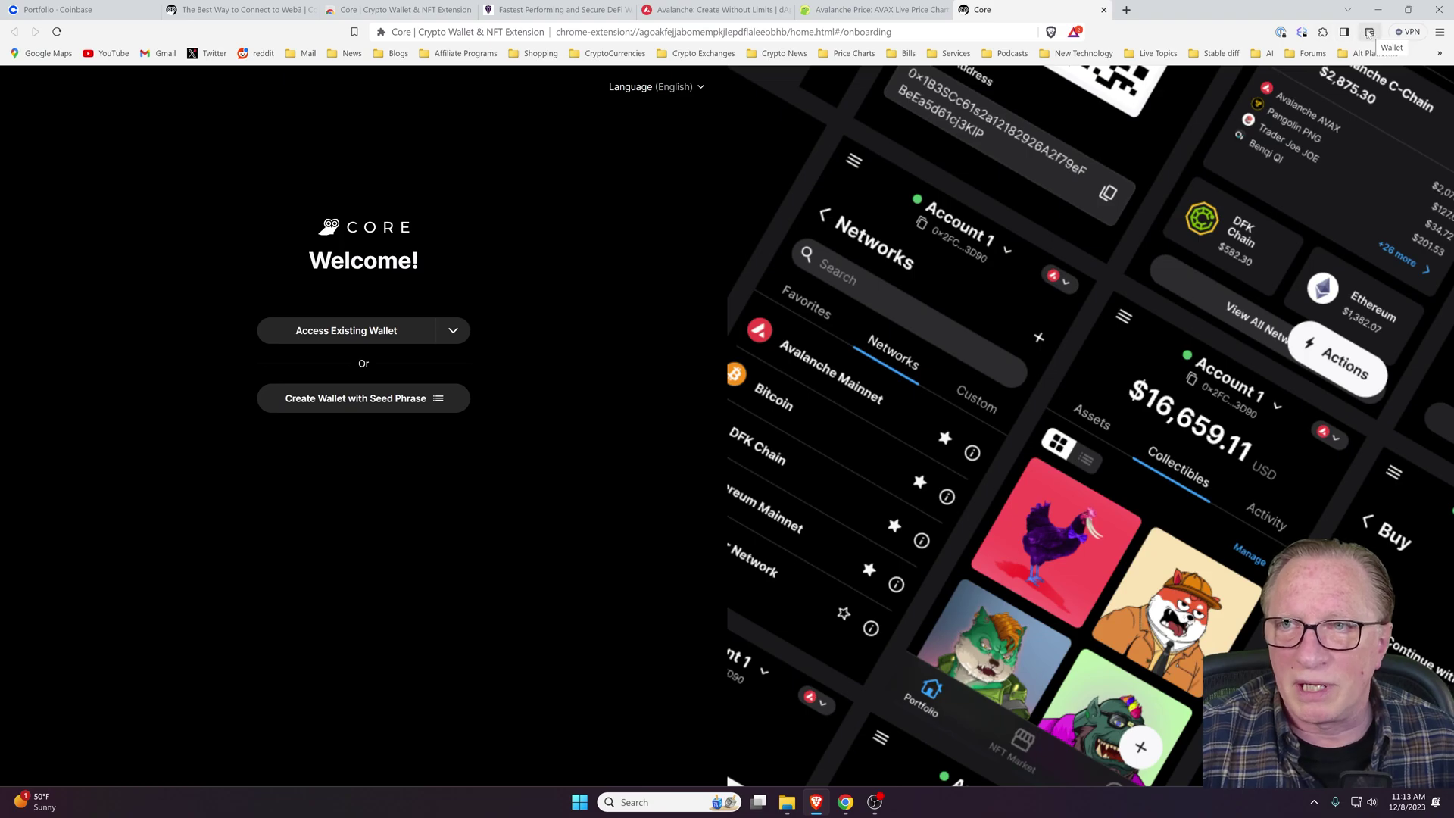
pyautogui.click(1323, 31)
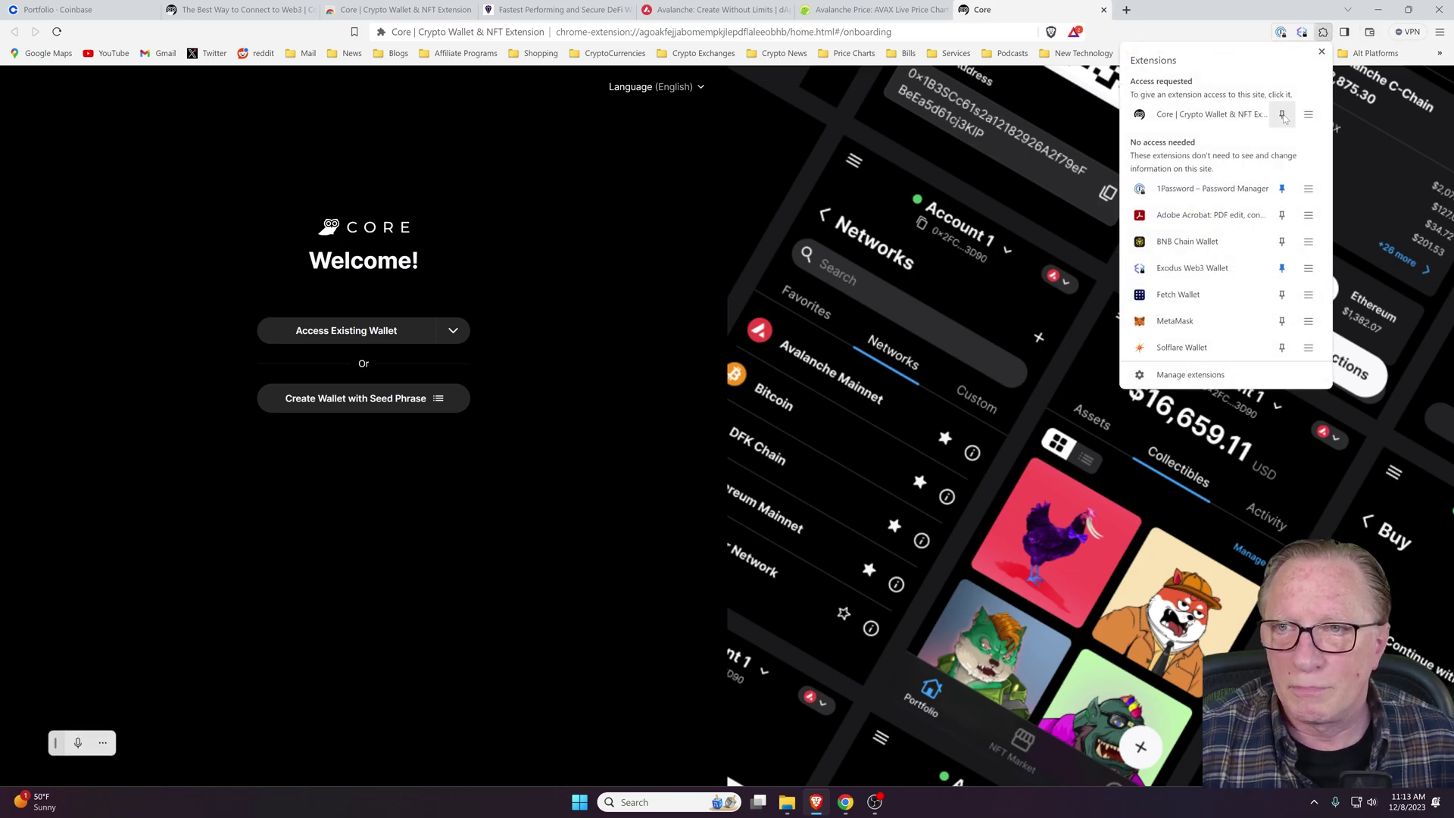
pyautogui.click(1282, 113)
pyautogui.click(814, 150)
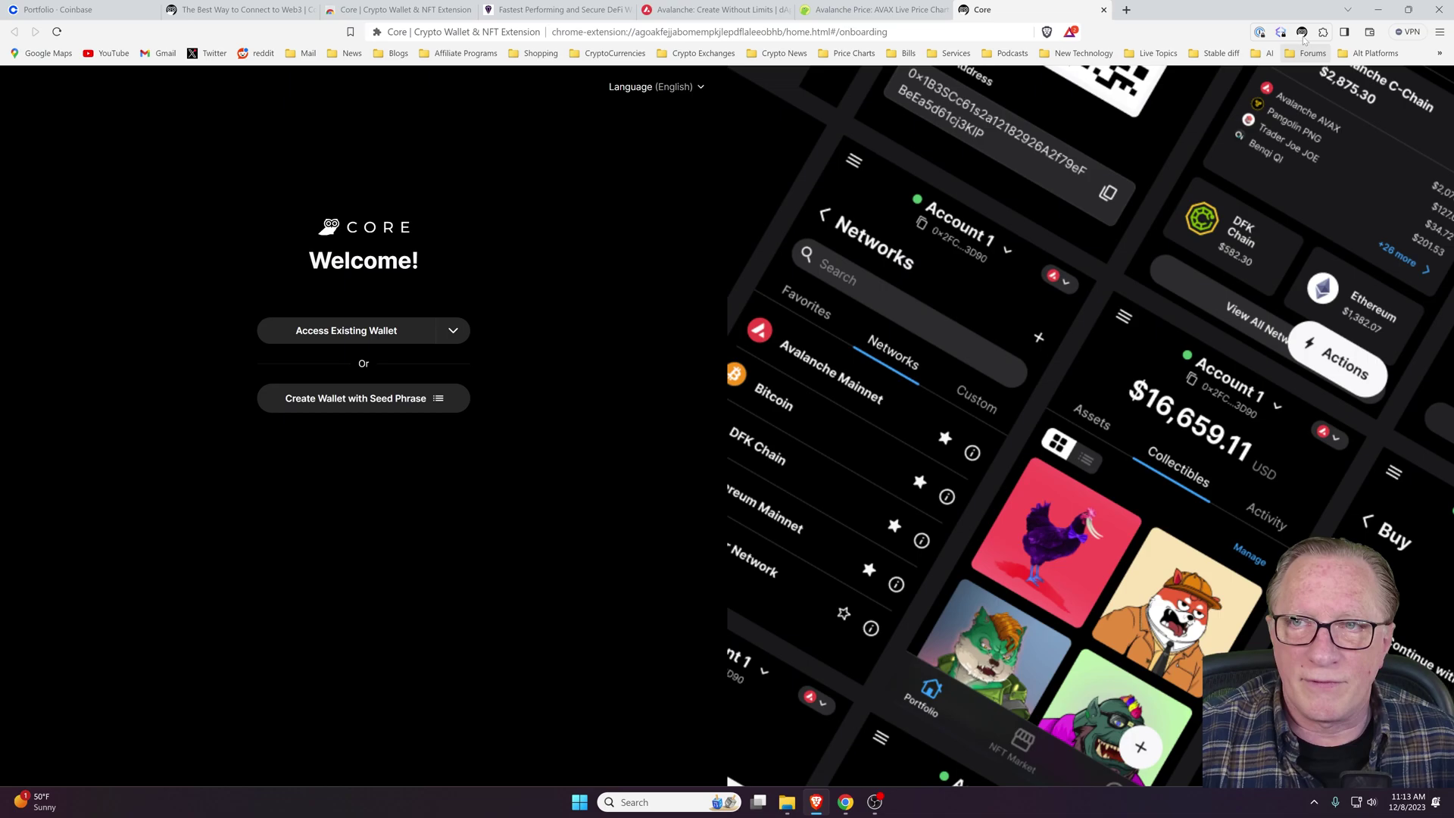
# Step: Look over the Access Existing Wallet options, then launch Ledger Live from the Start menu
pyautogui.click(453, 331)
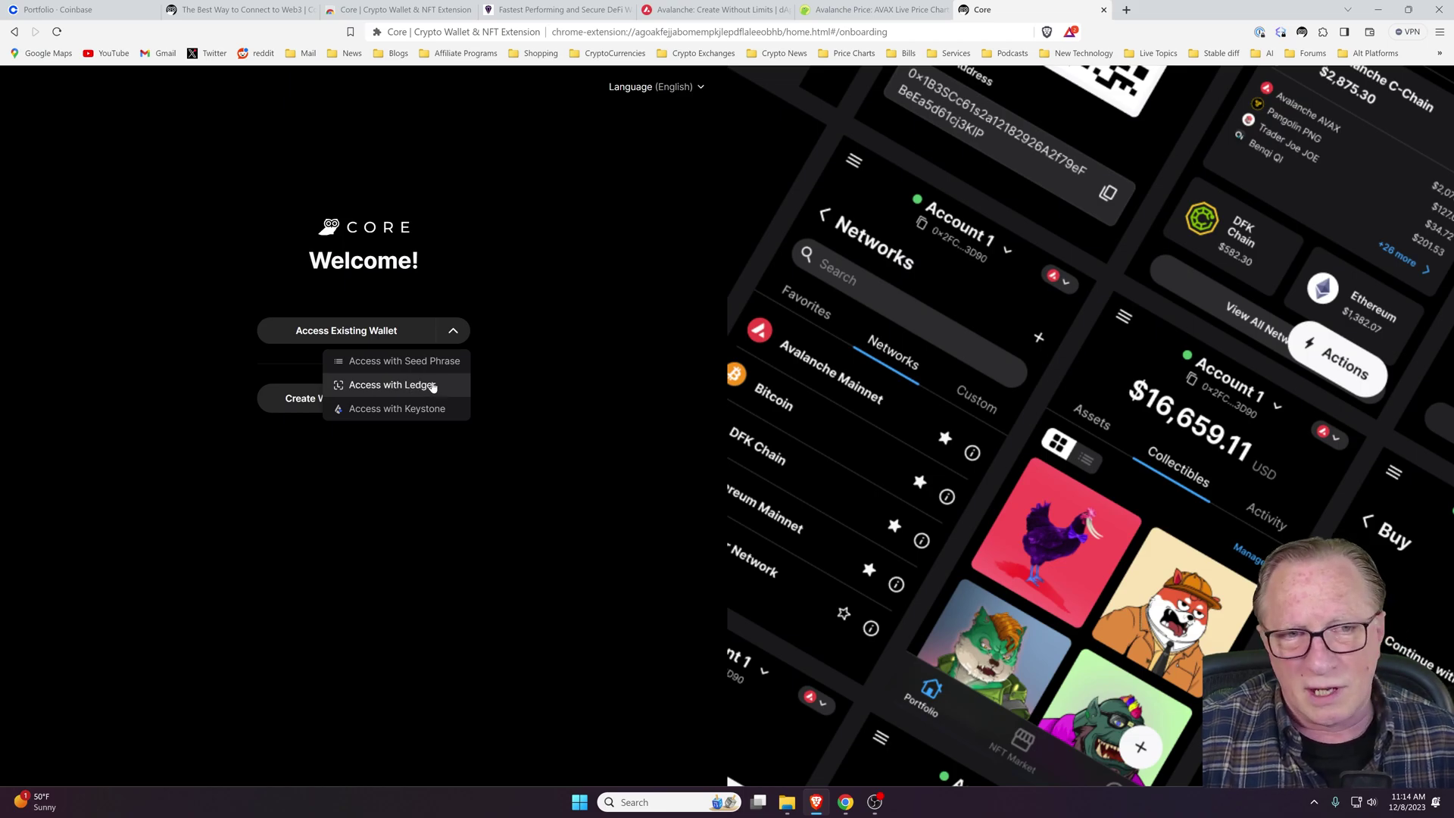
pyautogui.click(583, 280)
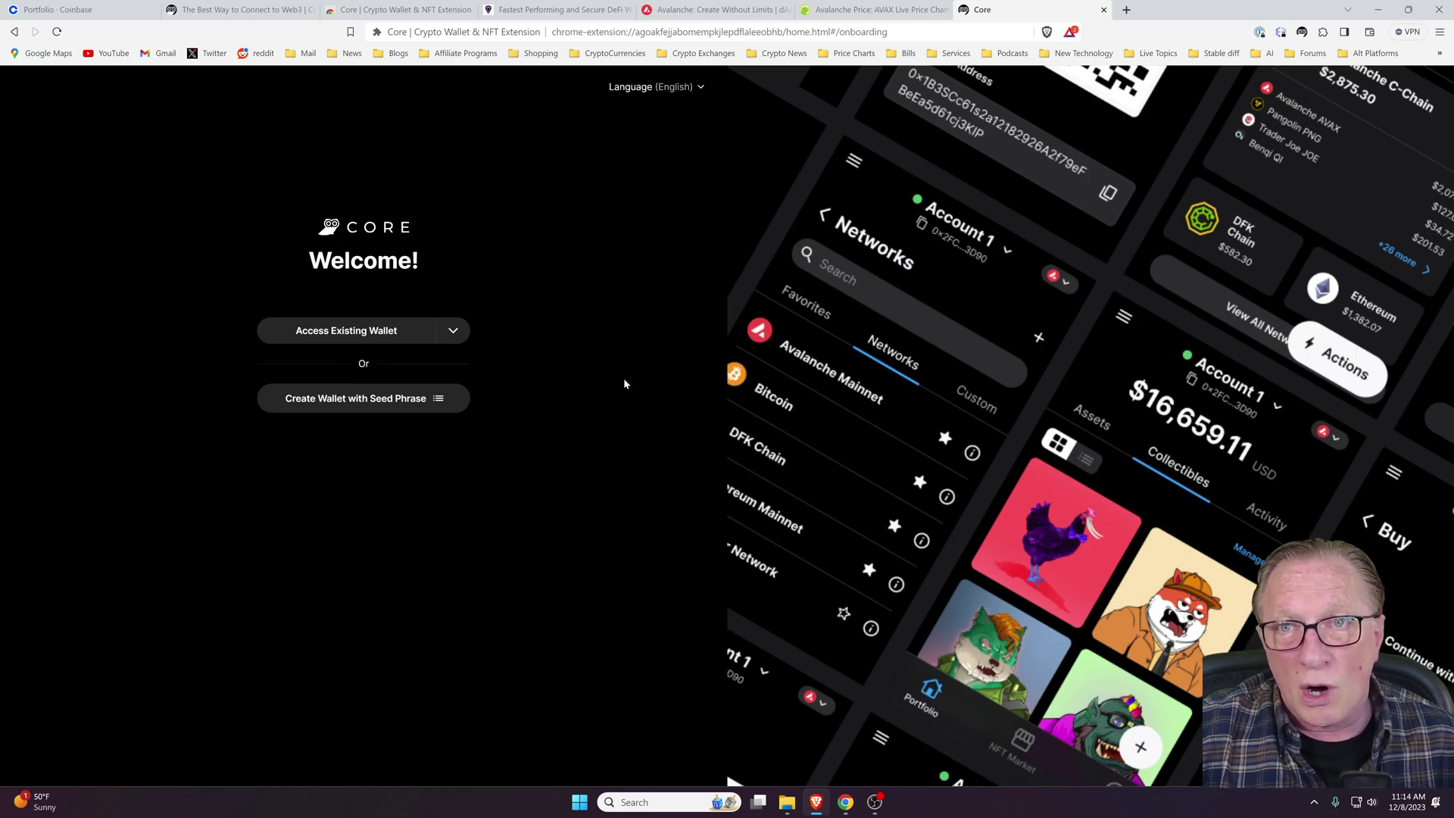
pyautogui.click(579, 802)
# Step: Install the Avalanche (AVAX) app on the Nano X via My Ledger, then close Ledger Live
pyautogui.click(758, 470)
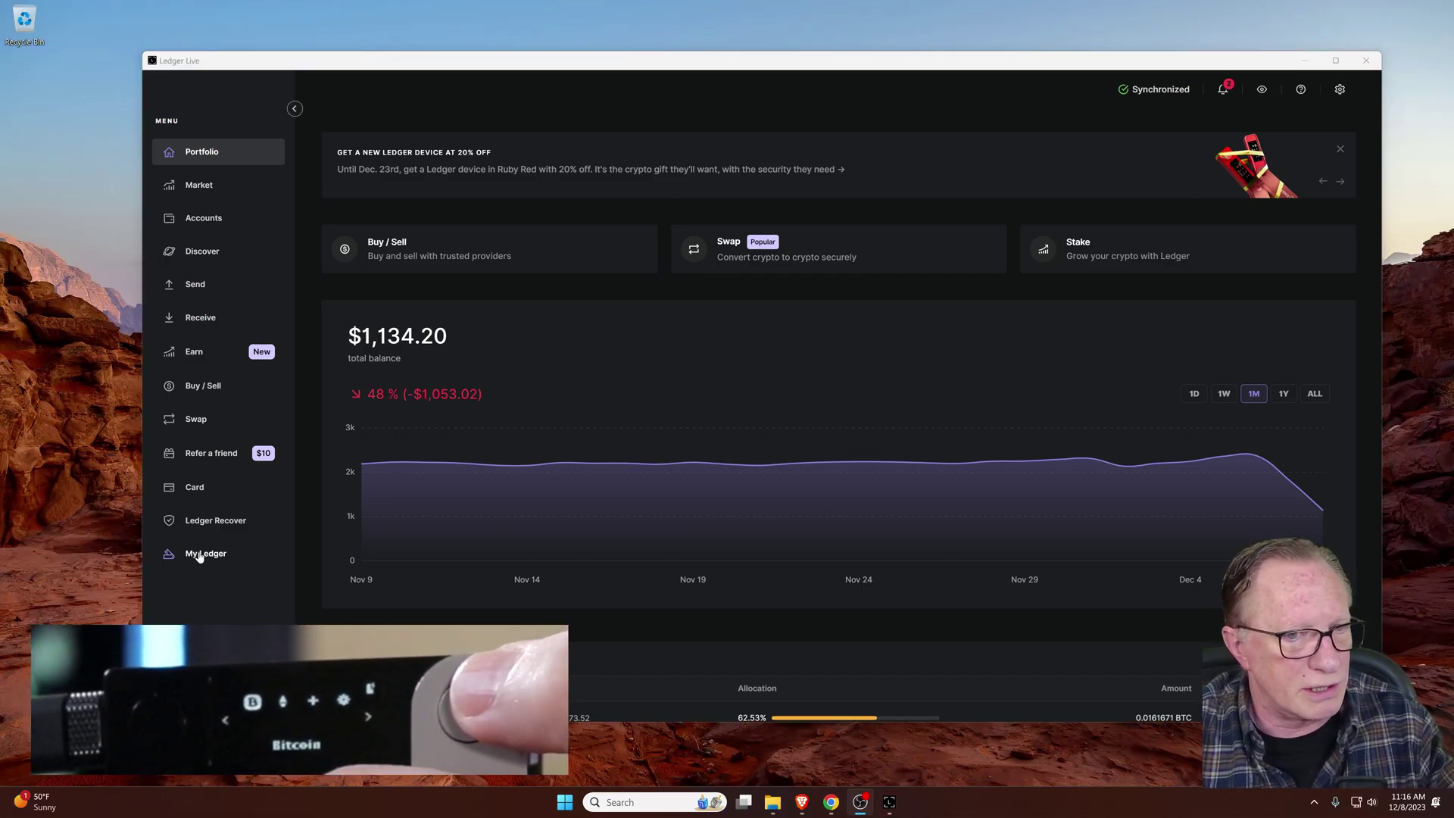
pyautogui.click(200, 556)
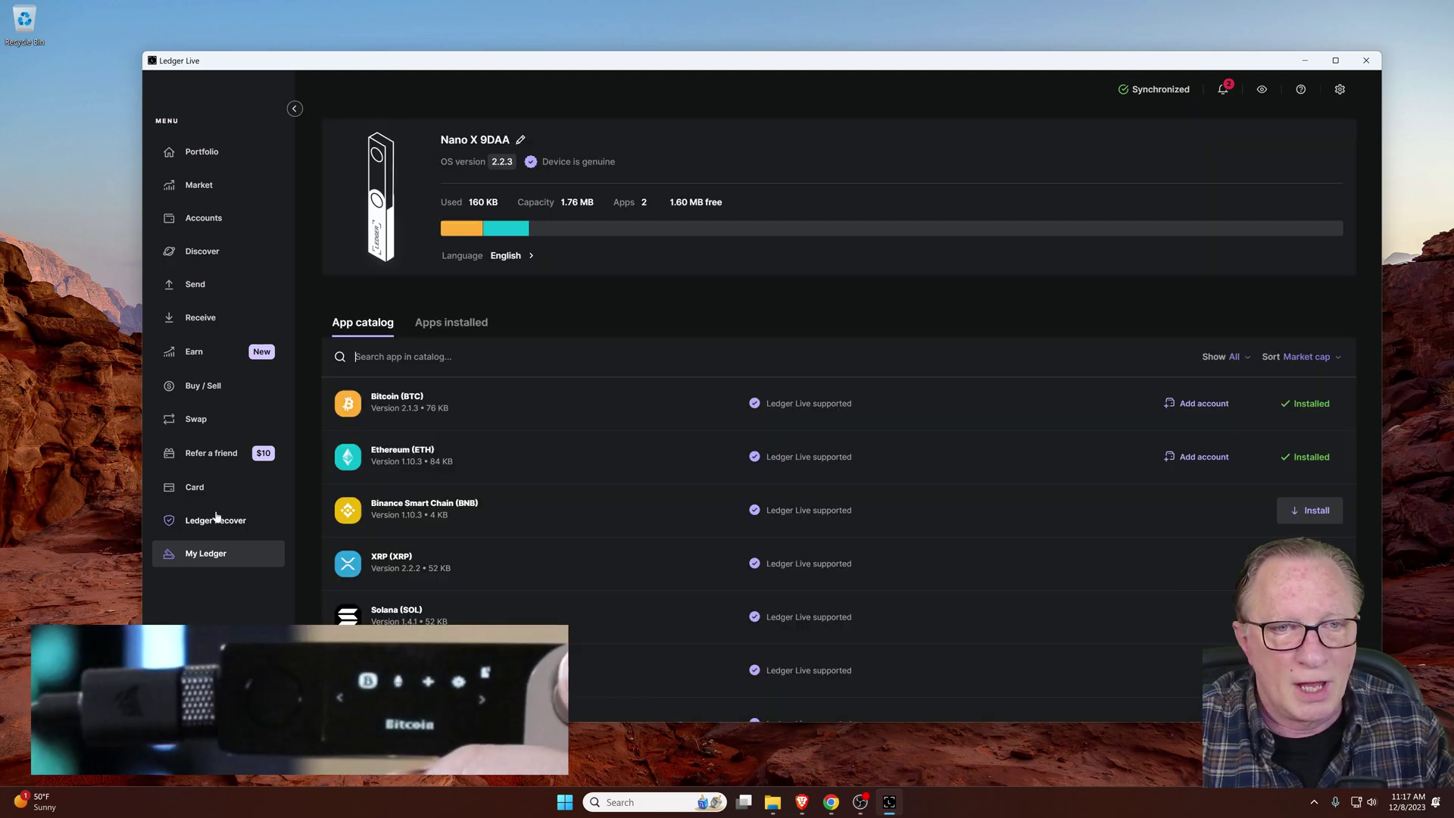
pyautogui.write('ava')
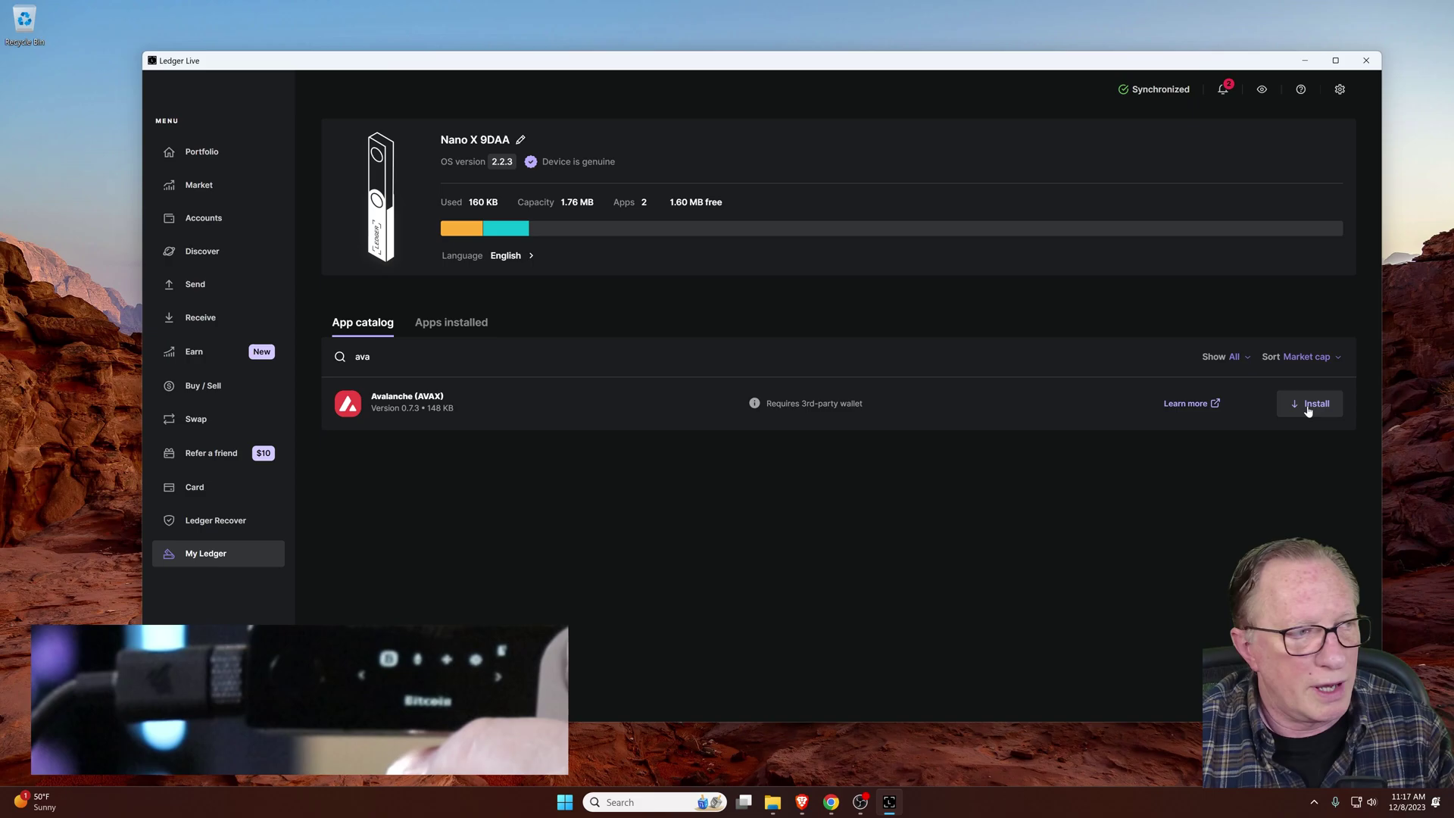
pyautogui.click(1309, 407)
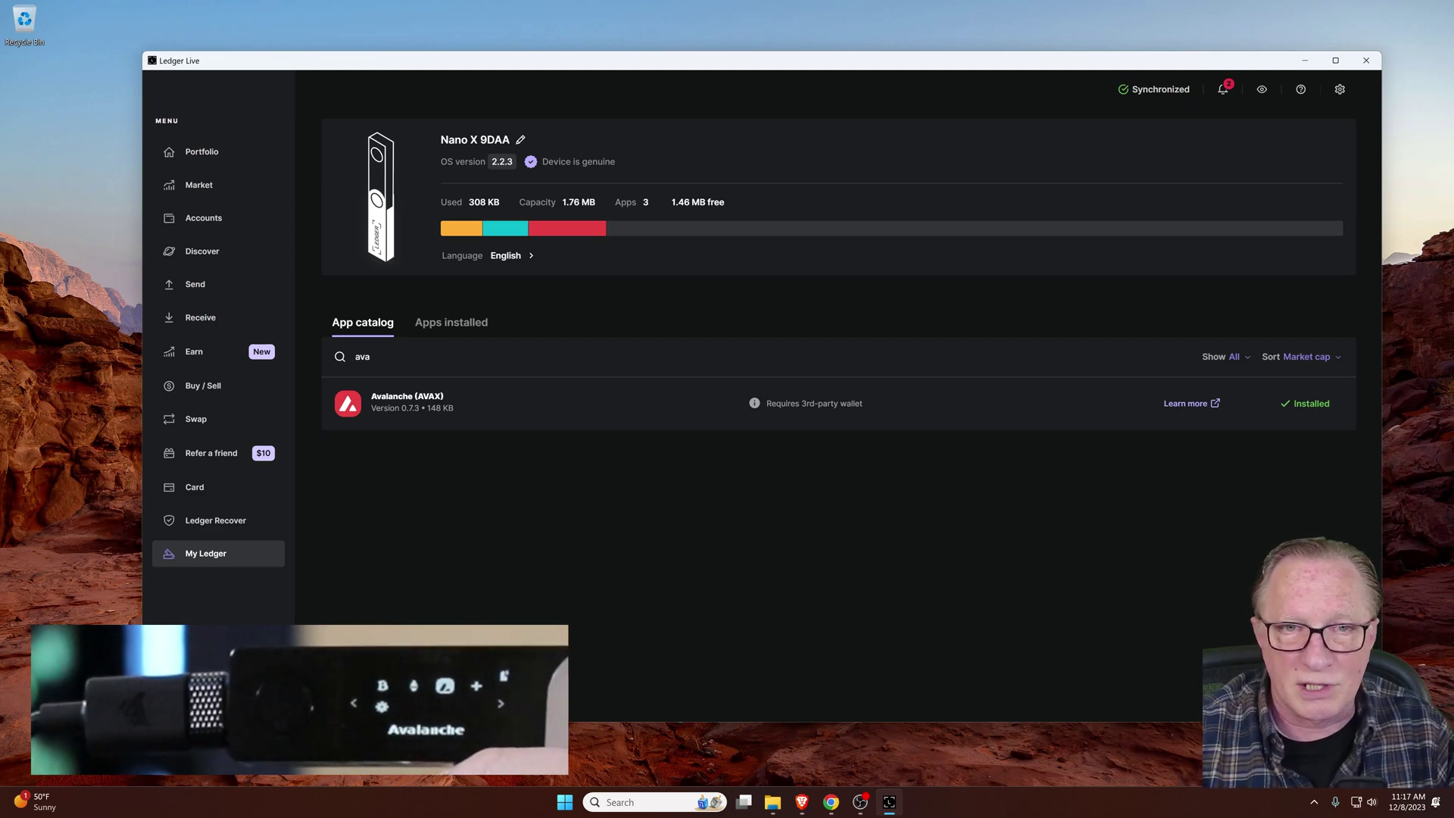
pyautogui.click(1367, 61)
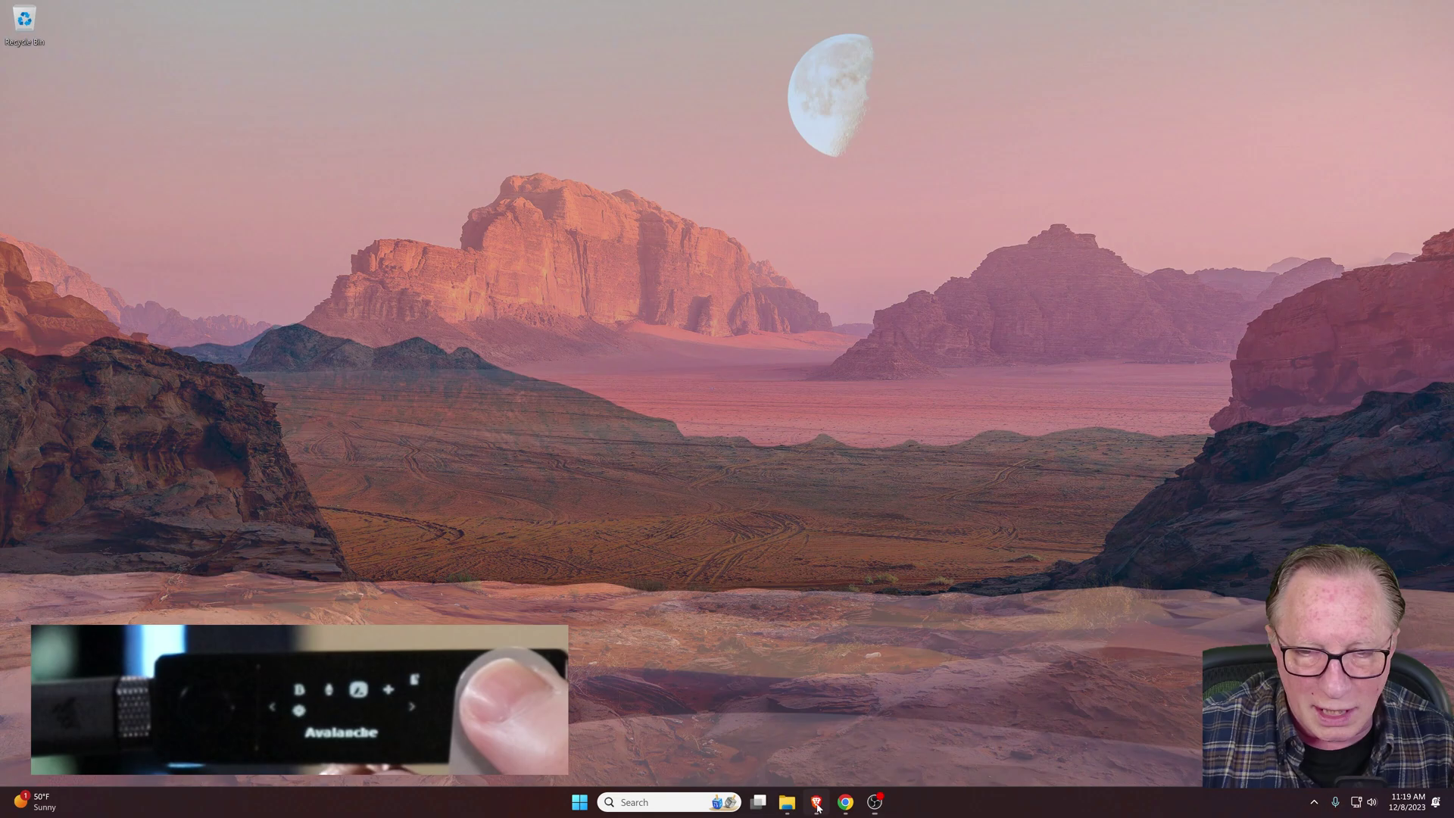
# Step: Access the Ledger as wallet 'Ledger Nano X' with a password, accept terms, and check its $422.42 balance
pyautogui.click(812, 803)
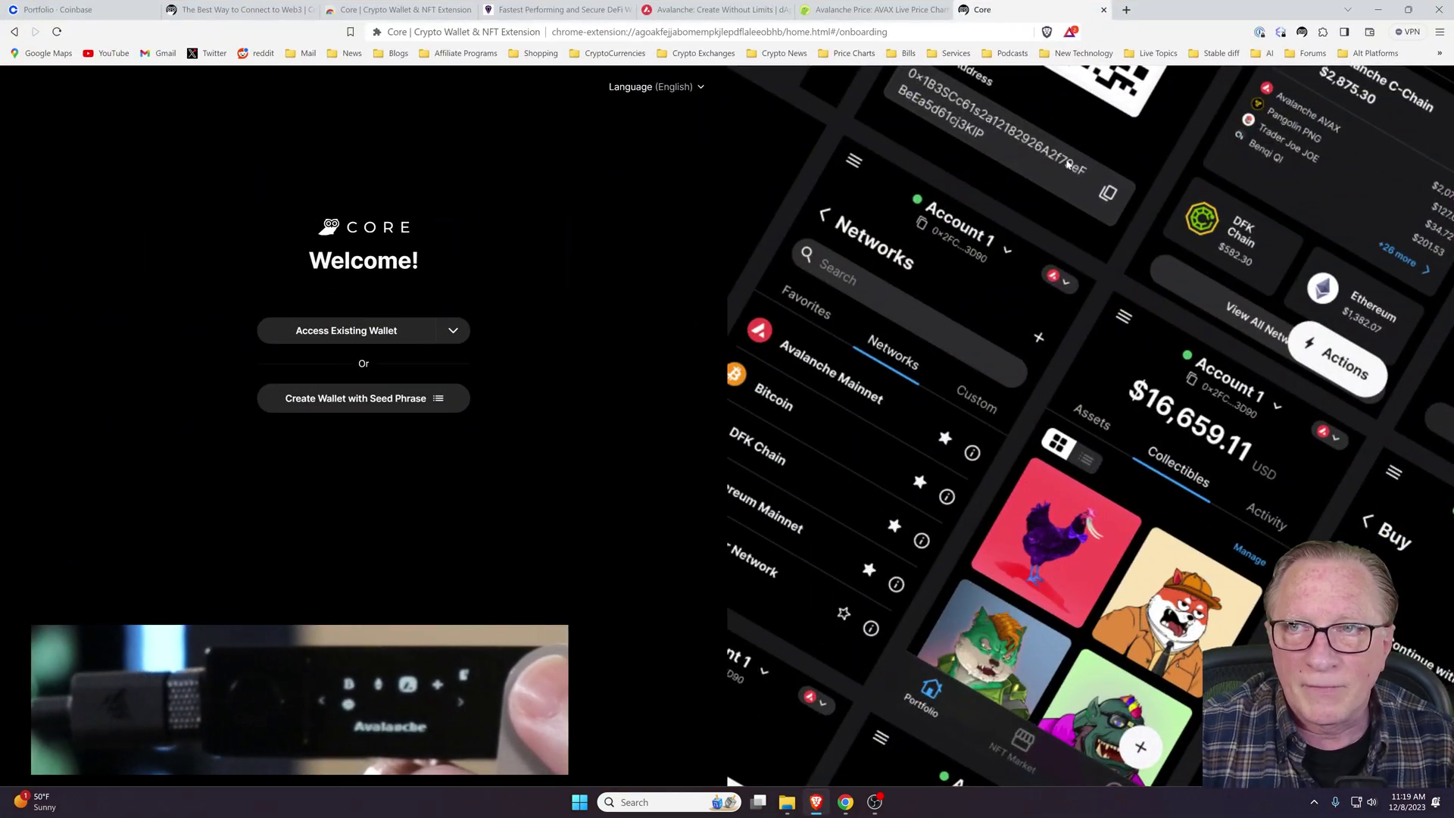
pyautogui.click(1302, 33)
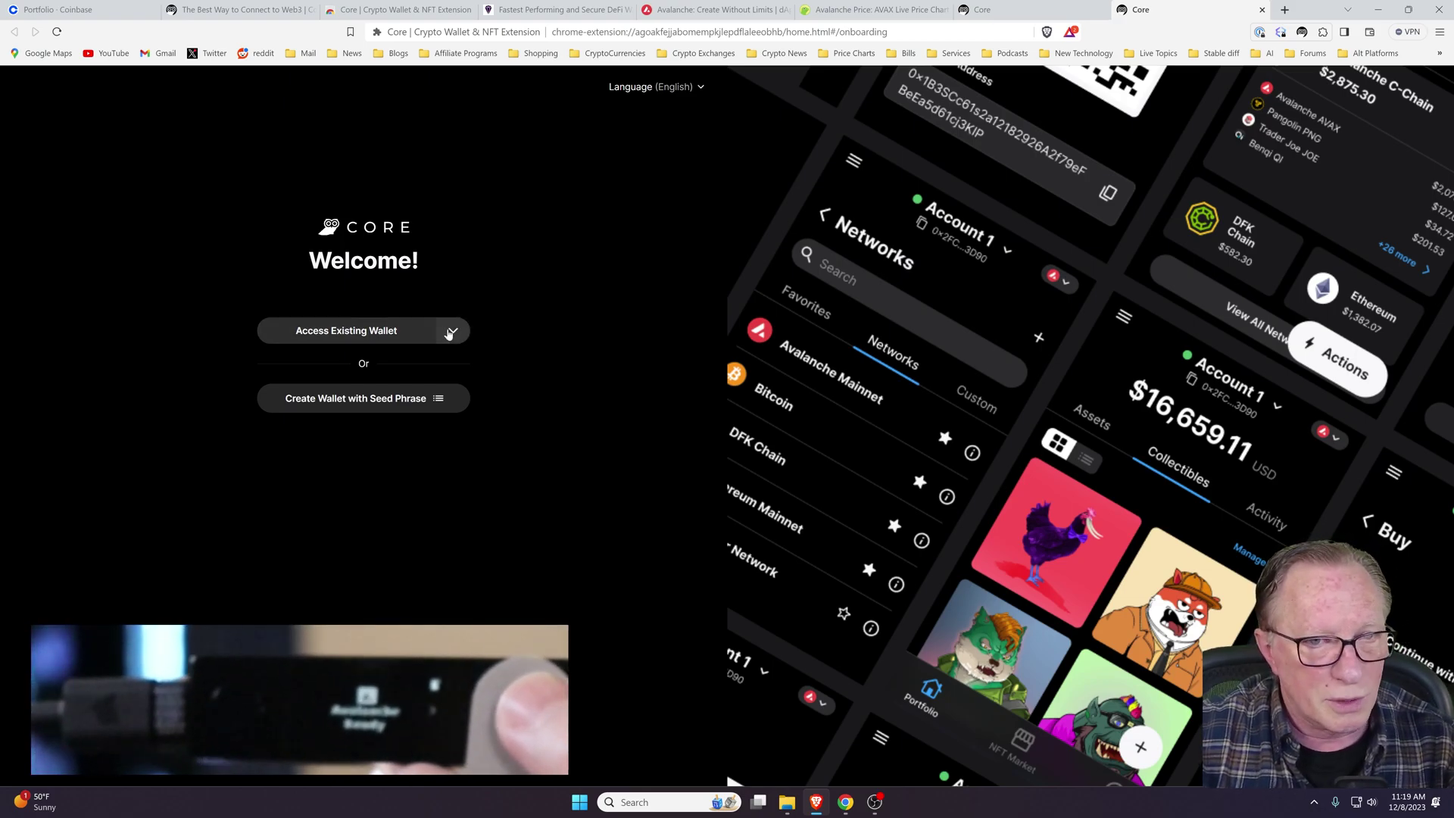
pyautogui.click(458, 330)
pyautogui.click(405, 384)
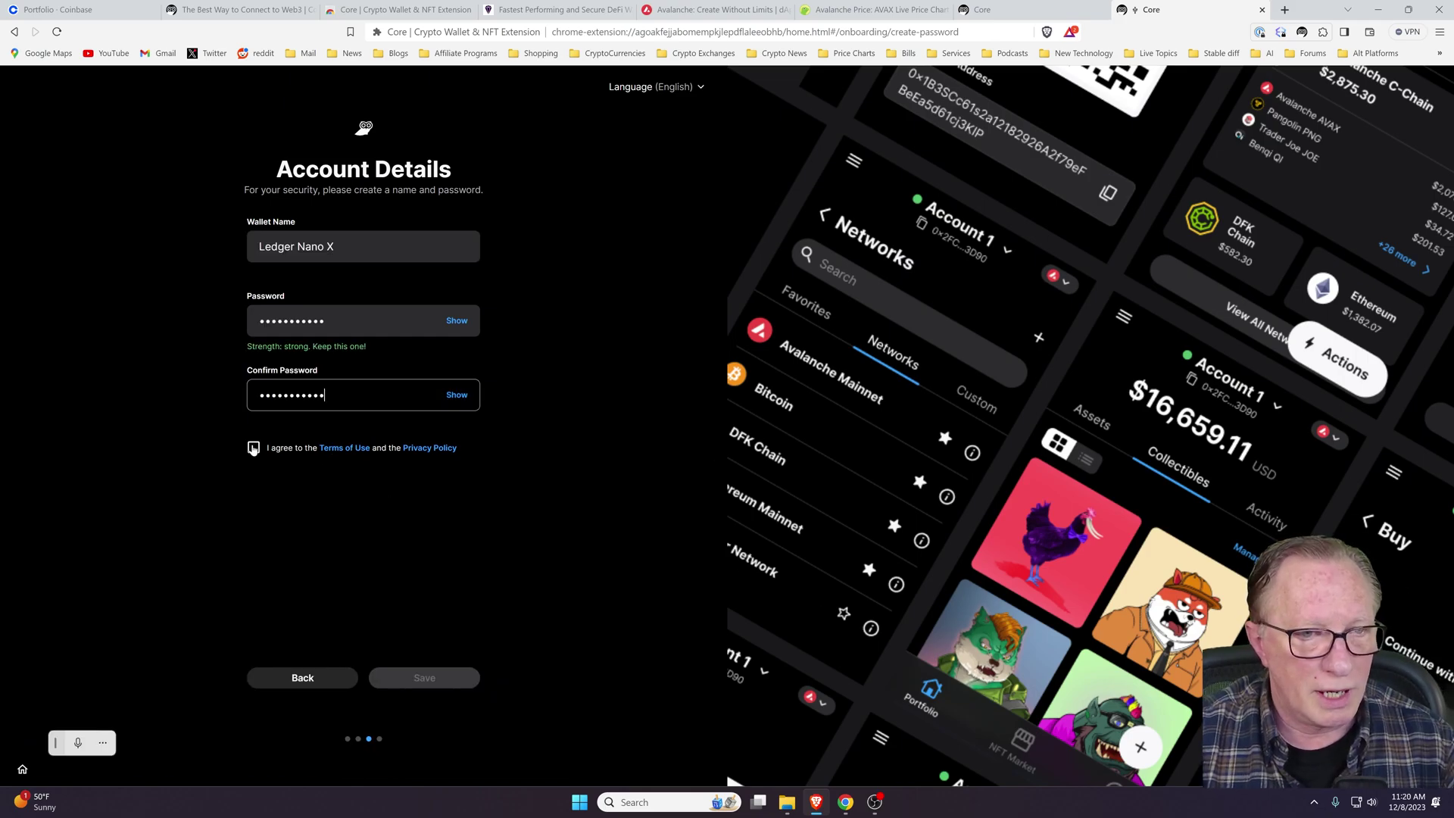
pyautogui.click(254, 449)
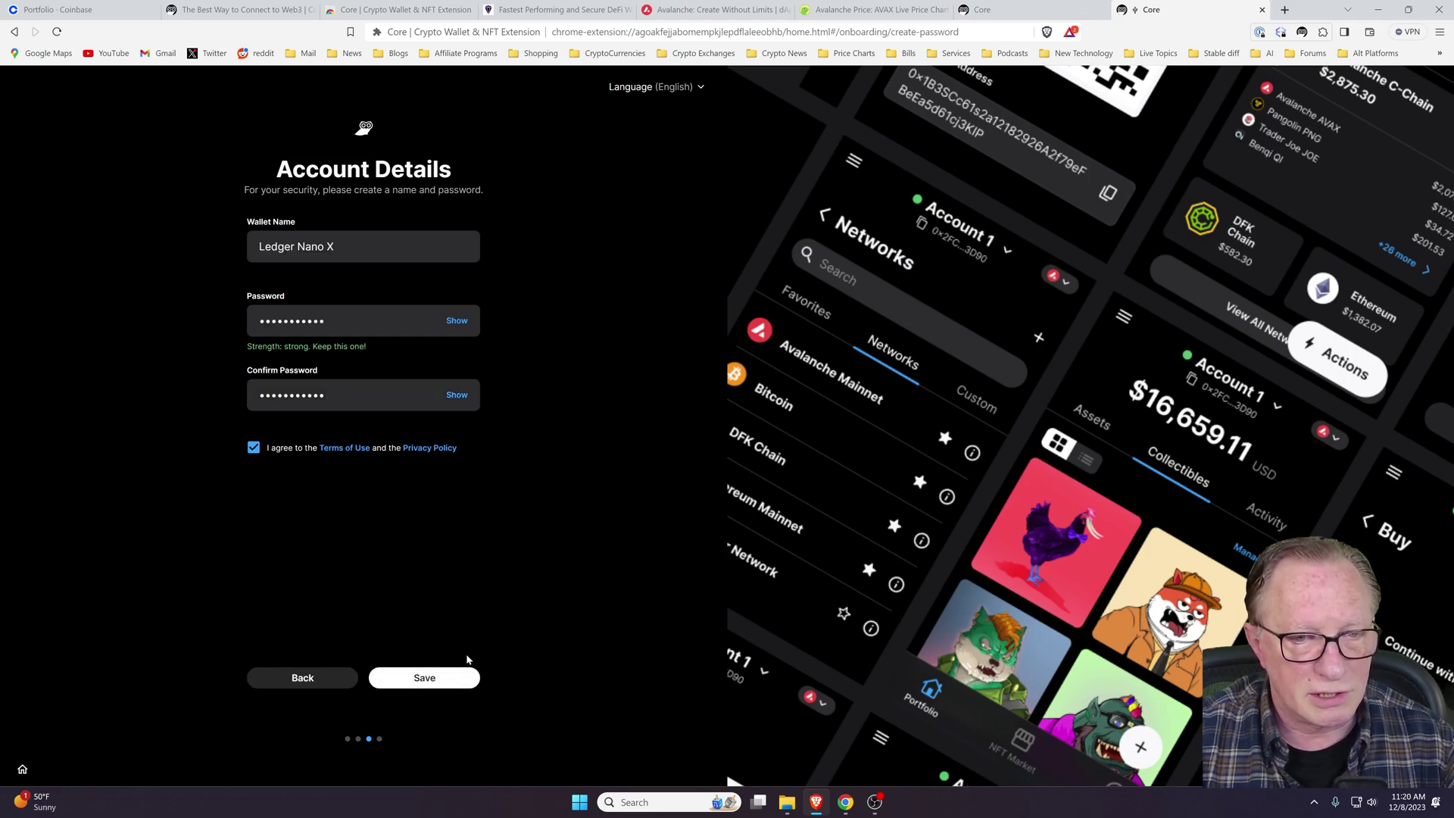
pyautogui.click(432, 679)
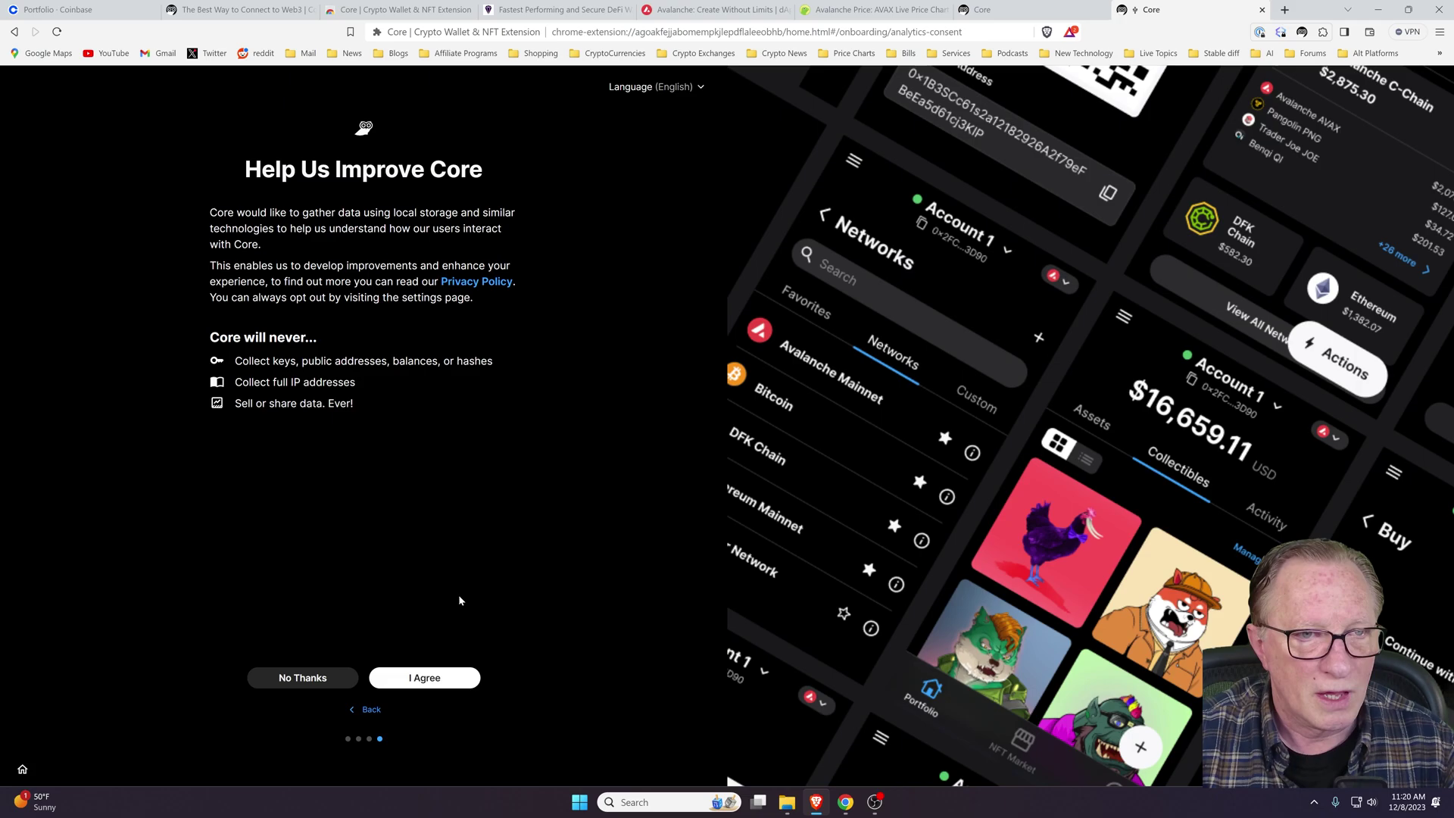
pyautogui.click(429, 680)
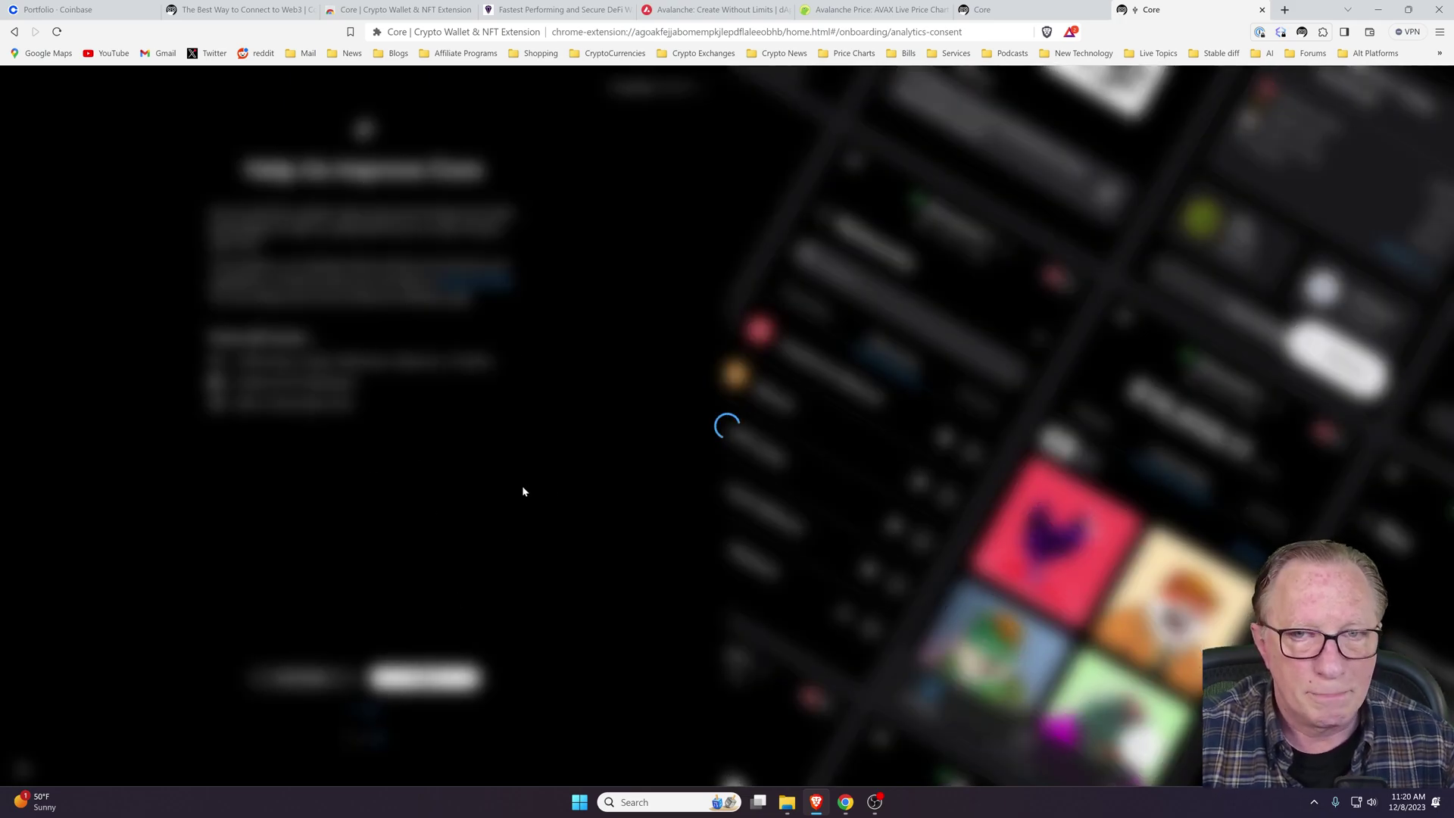
pyautogui.click(1302, 32)
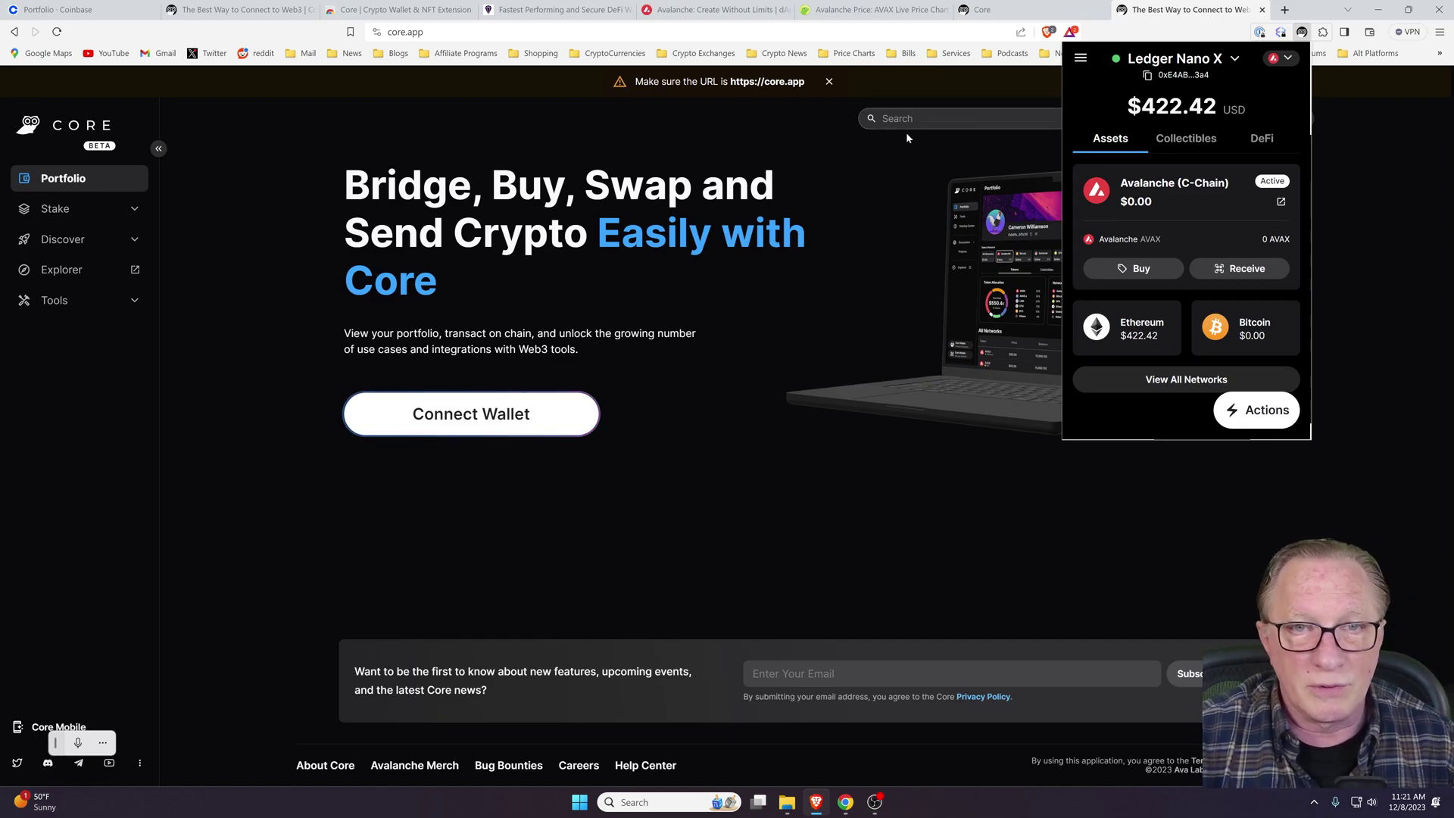
# Step: Connect the Core extension on core.app so the $422 Ledger Nano X portfolio loads
pyautogui.click(398, 153)
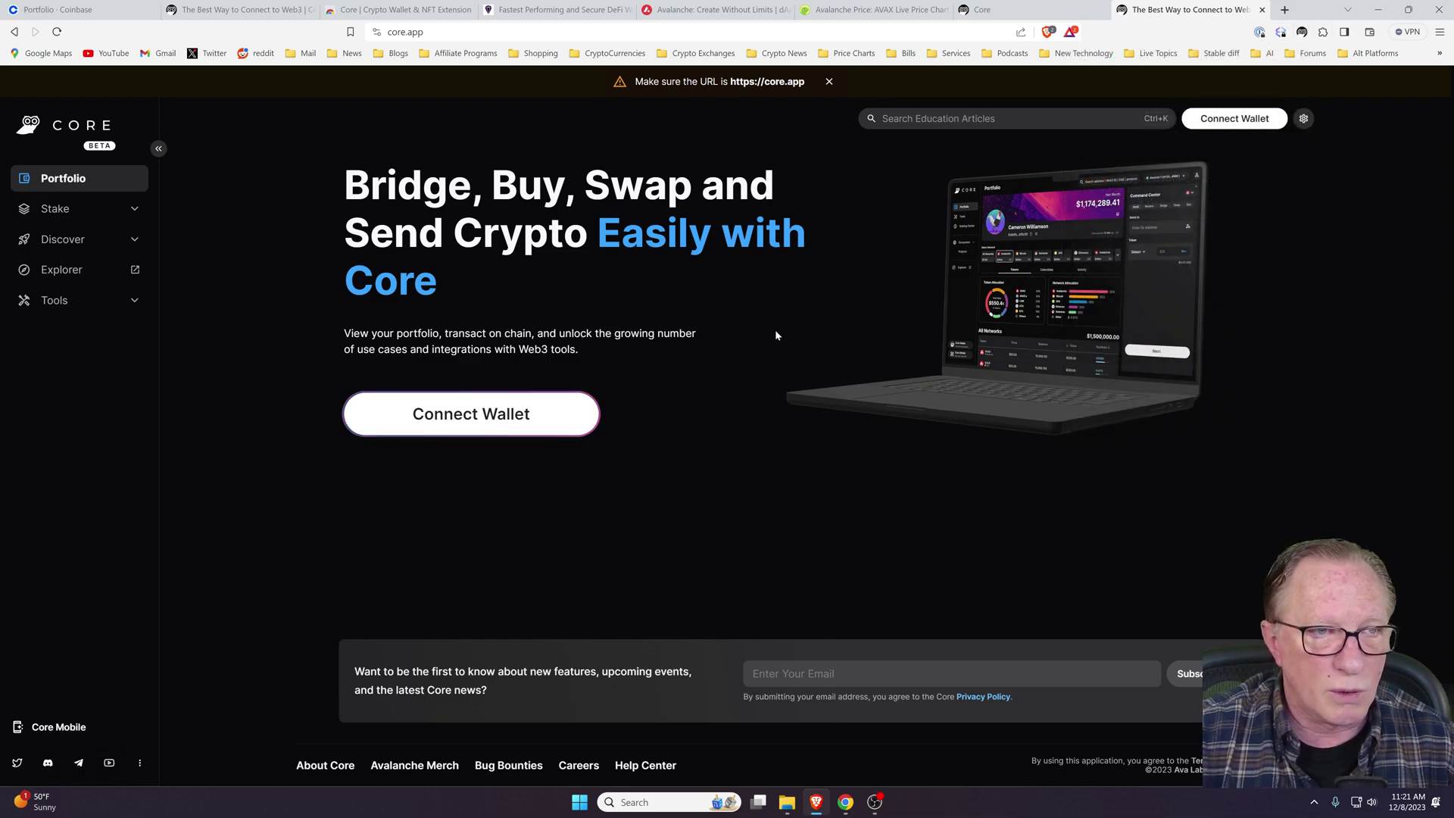
pyautogui.click(472, 415)
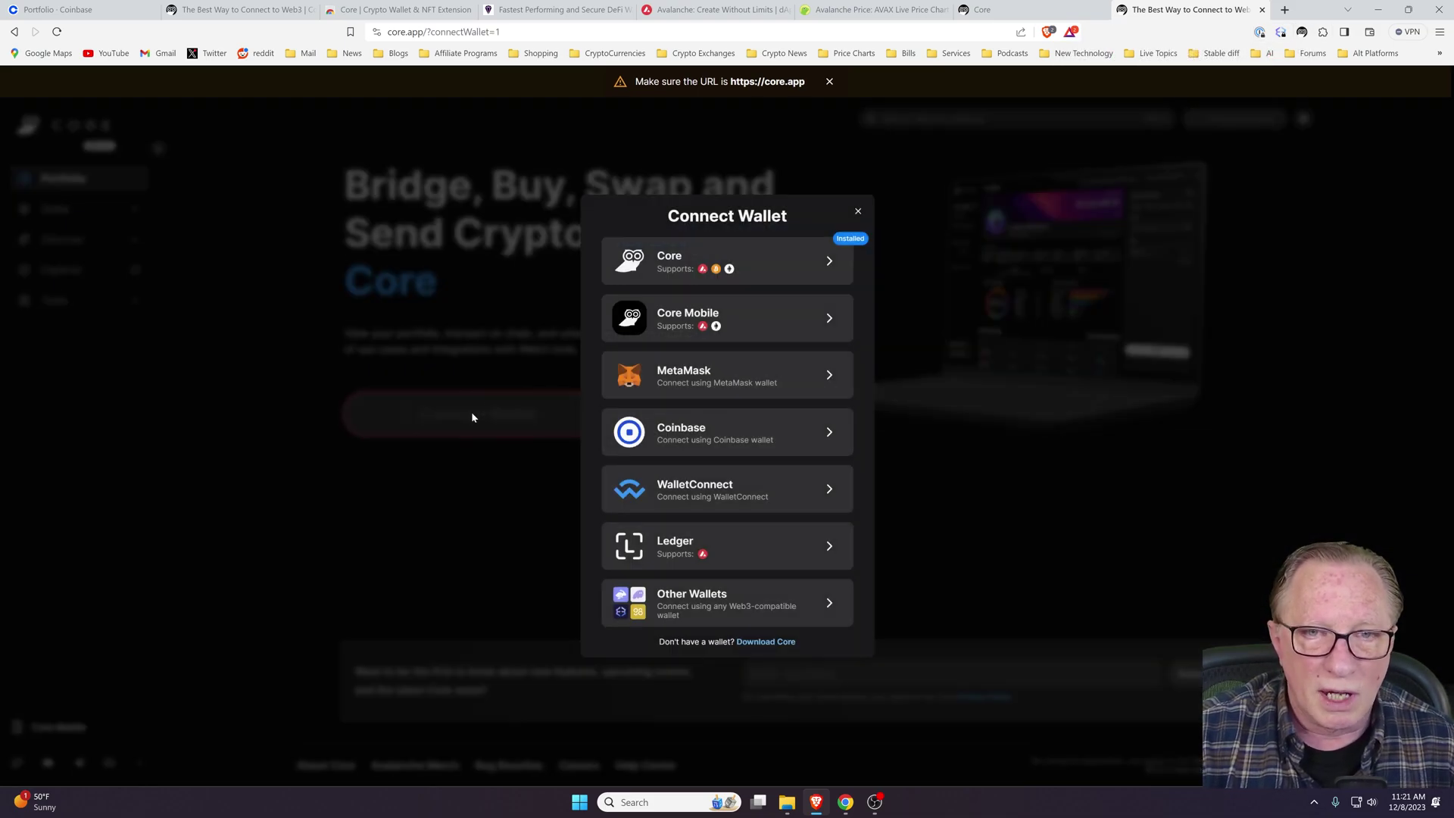
pyautogui.click(692, 261)
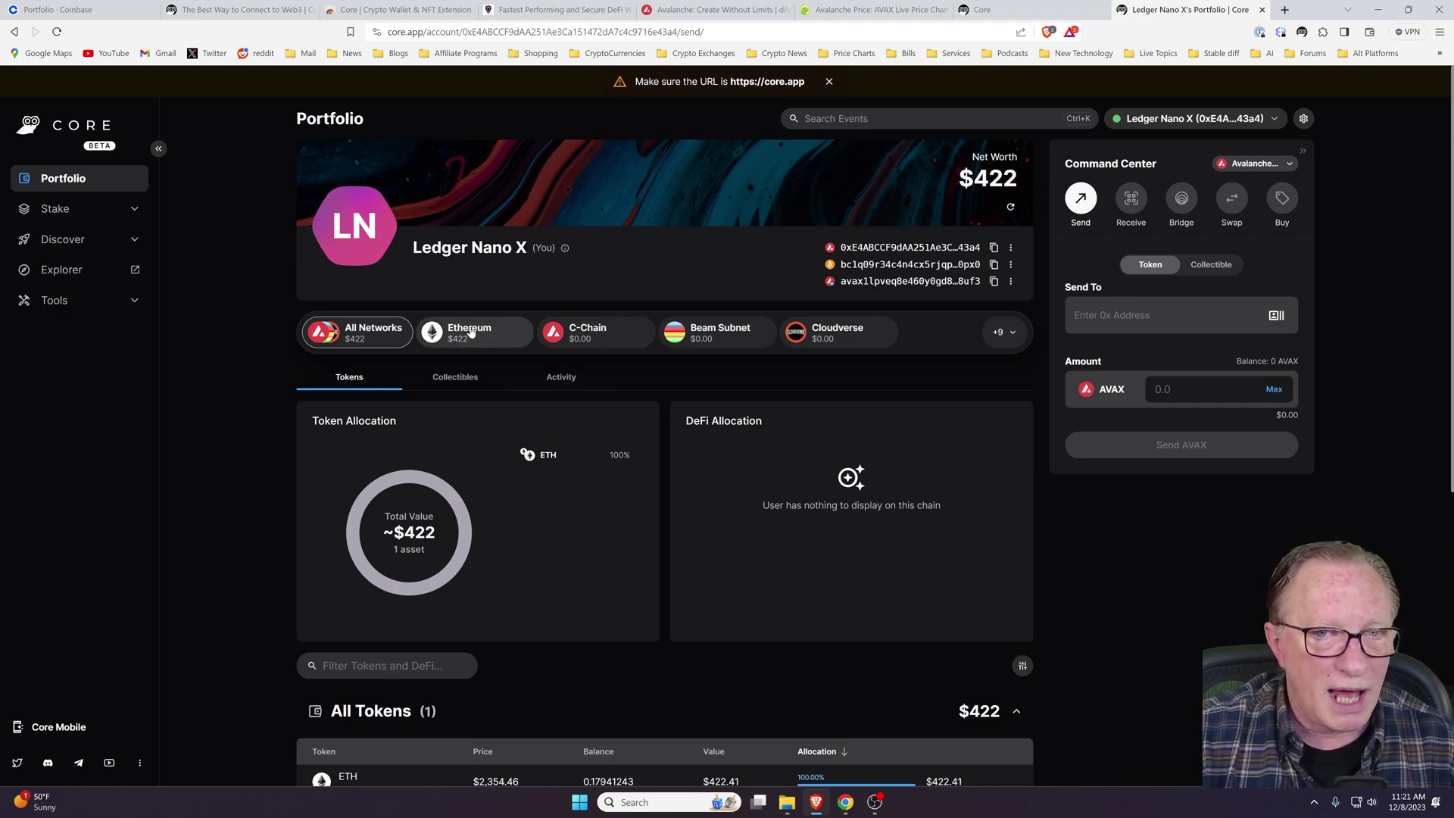
# Step: Filter the portfolio to C-Chain and view the C-Chain receive address in the Core popup
pyautogui.click(594, 336)
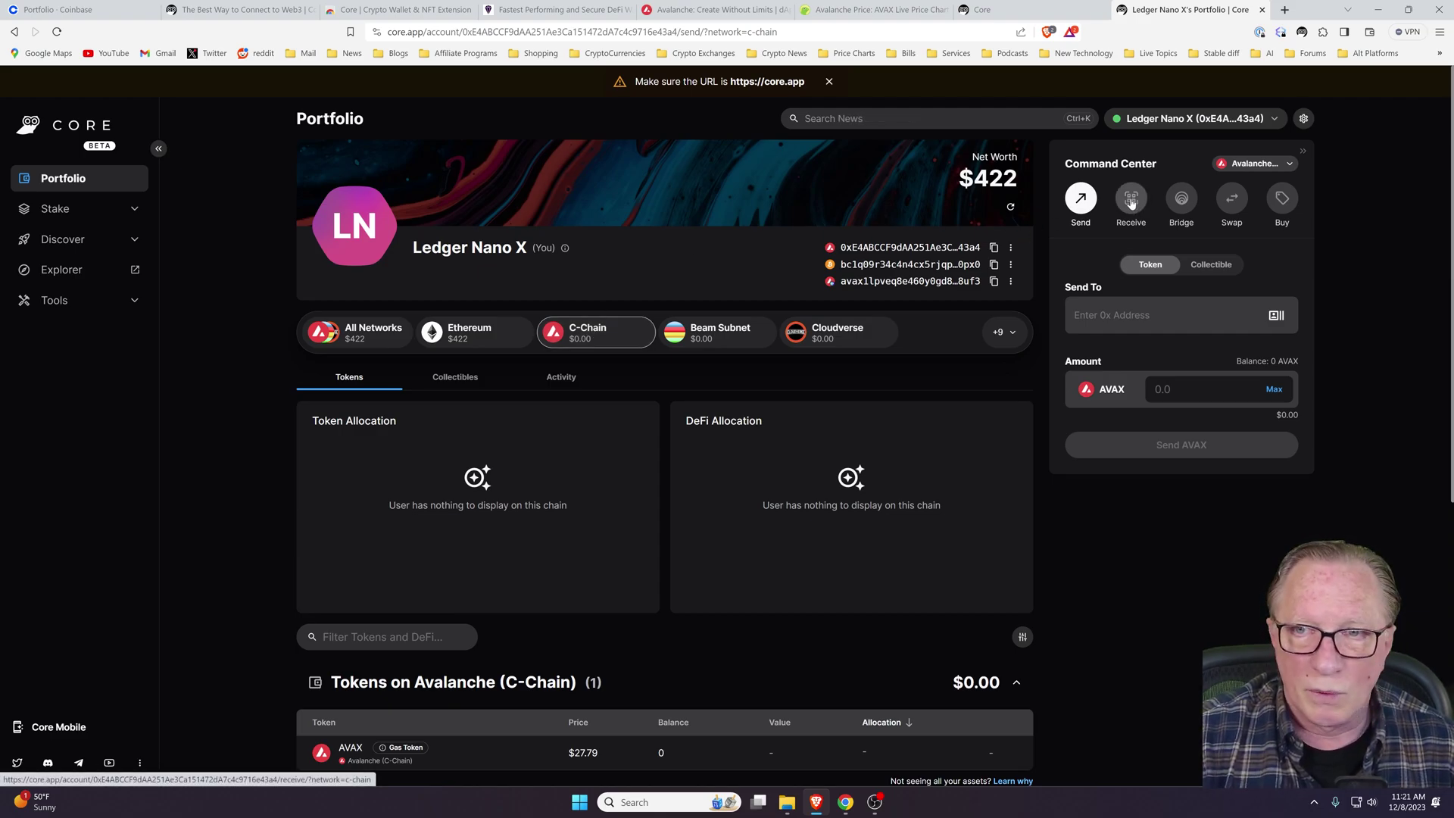
pyautogui.click(1323, 32)
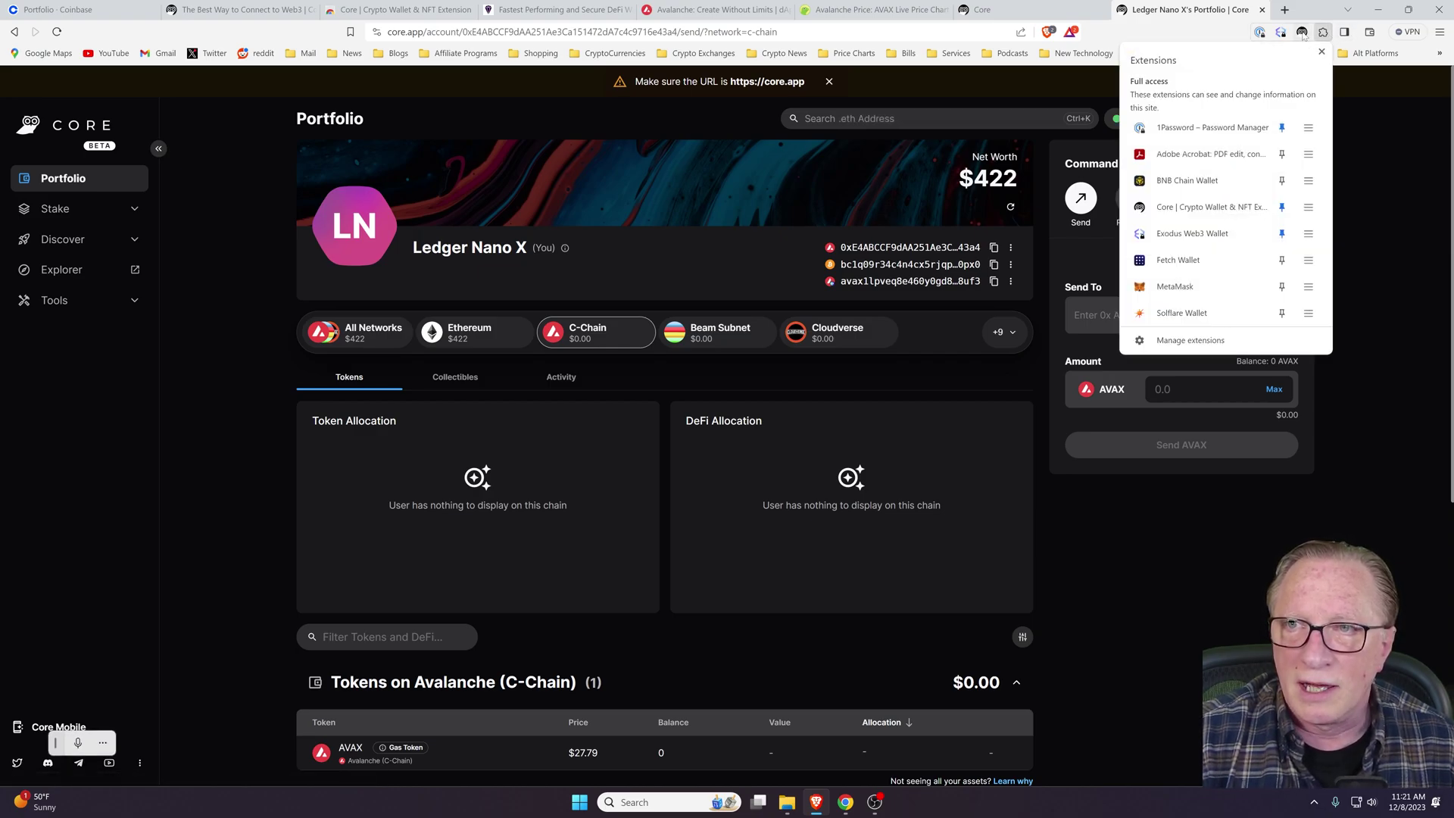
pyautogui.click(1302, 32)
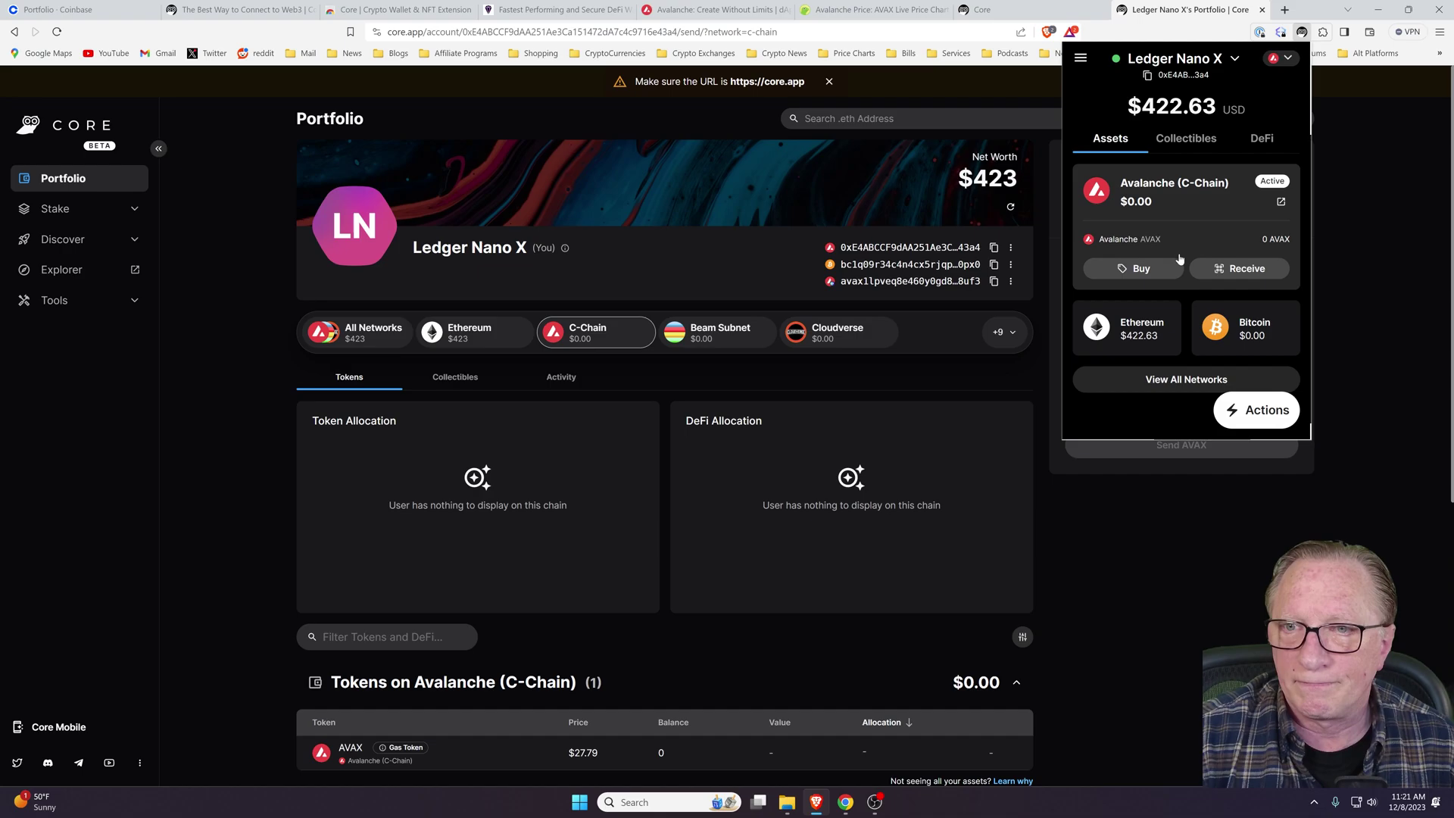
pyautogui.click(1242, 271)
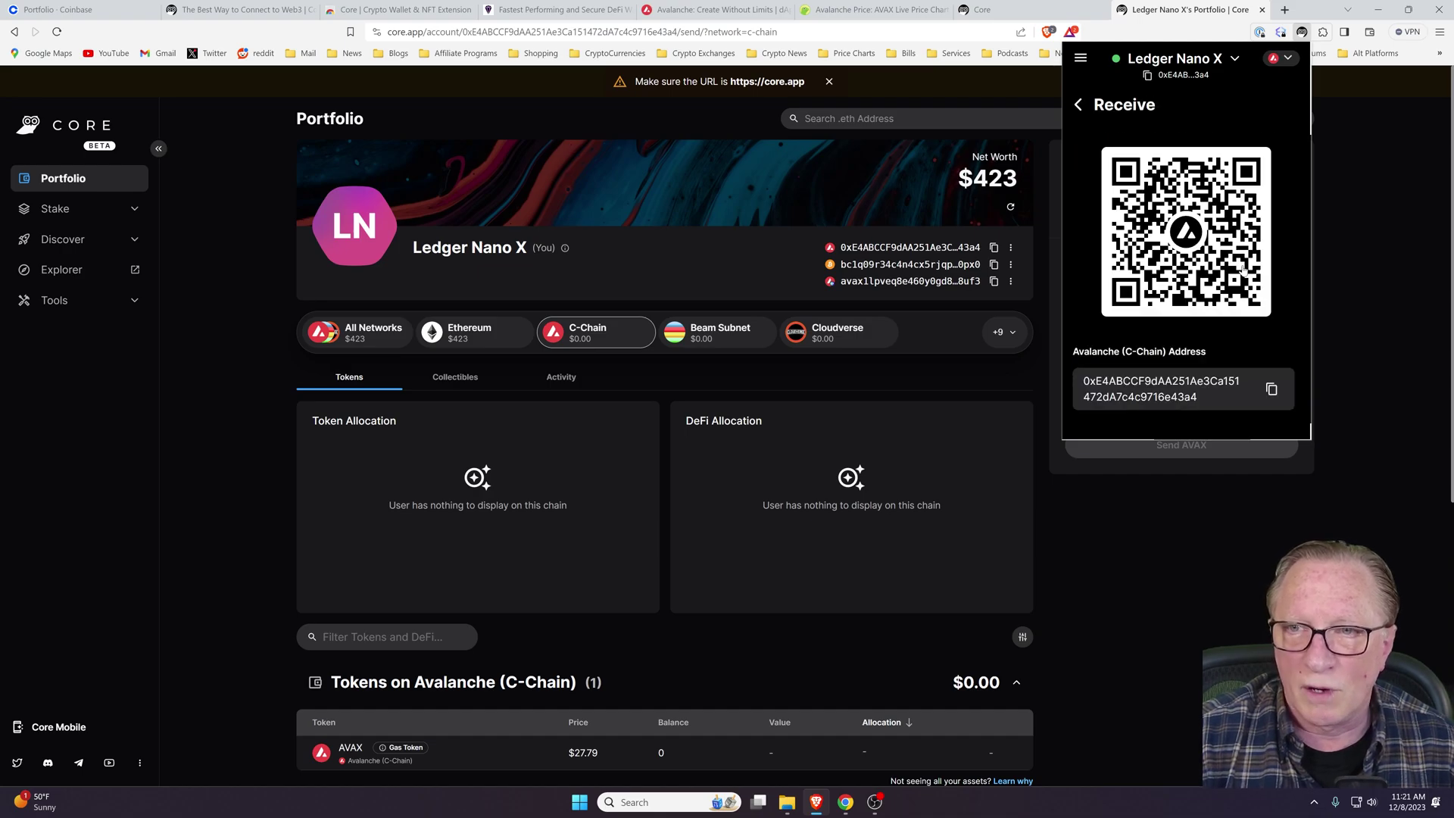
pyautogui.click(1373, 272)
# Step: Copy the C-Chain address from the Receive panel and switch to the Coinbase tab
pyautogui.click(1131, 199)
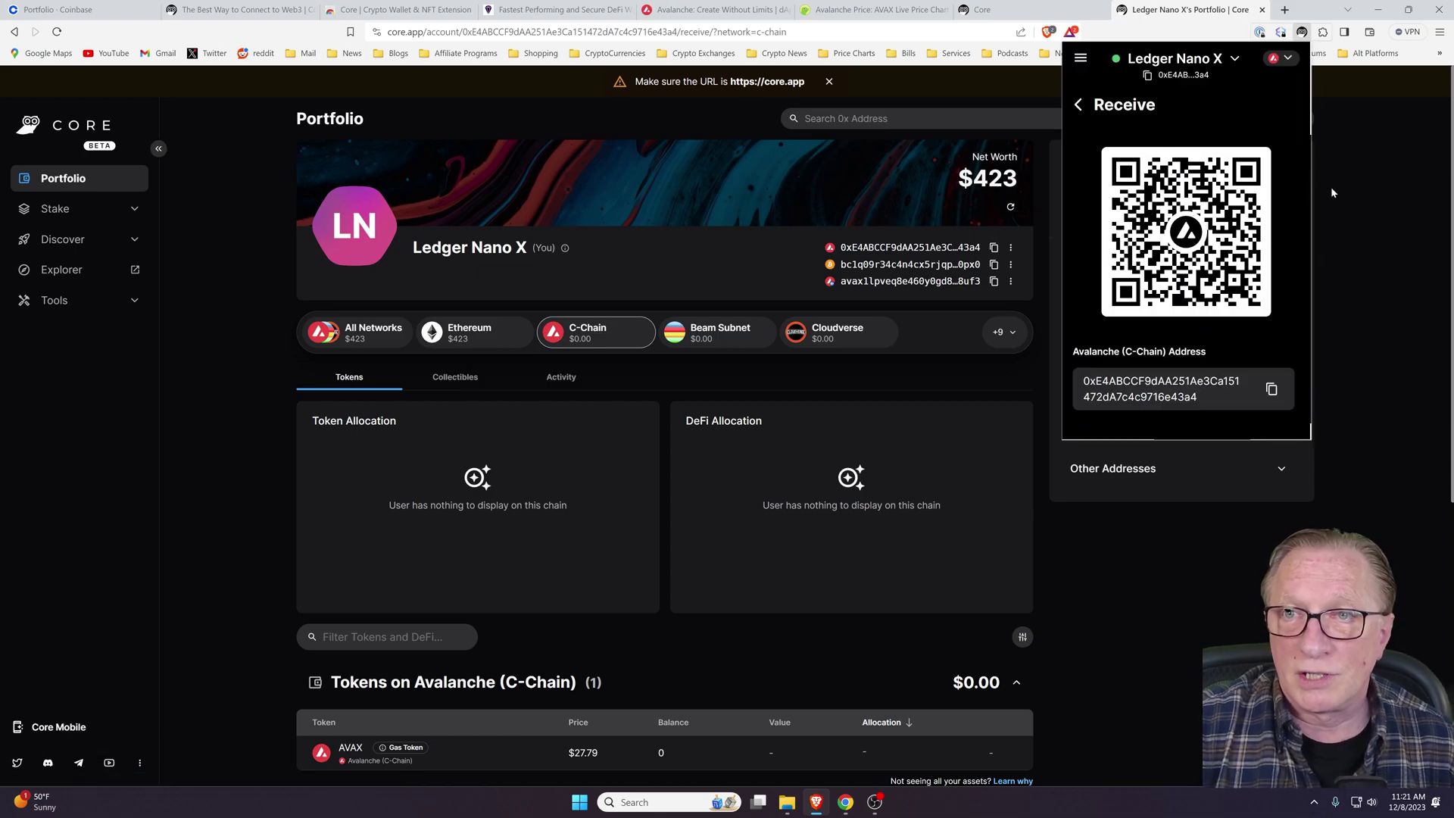
pyautogui.click(1272, 389)
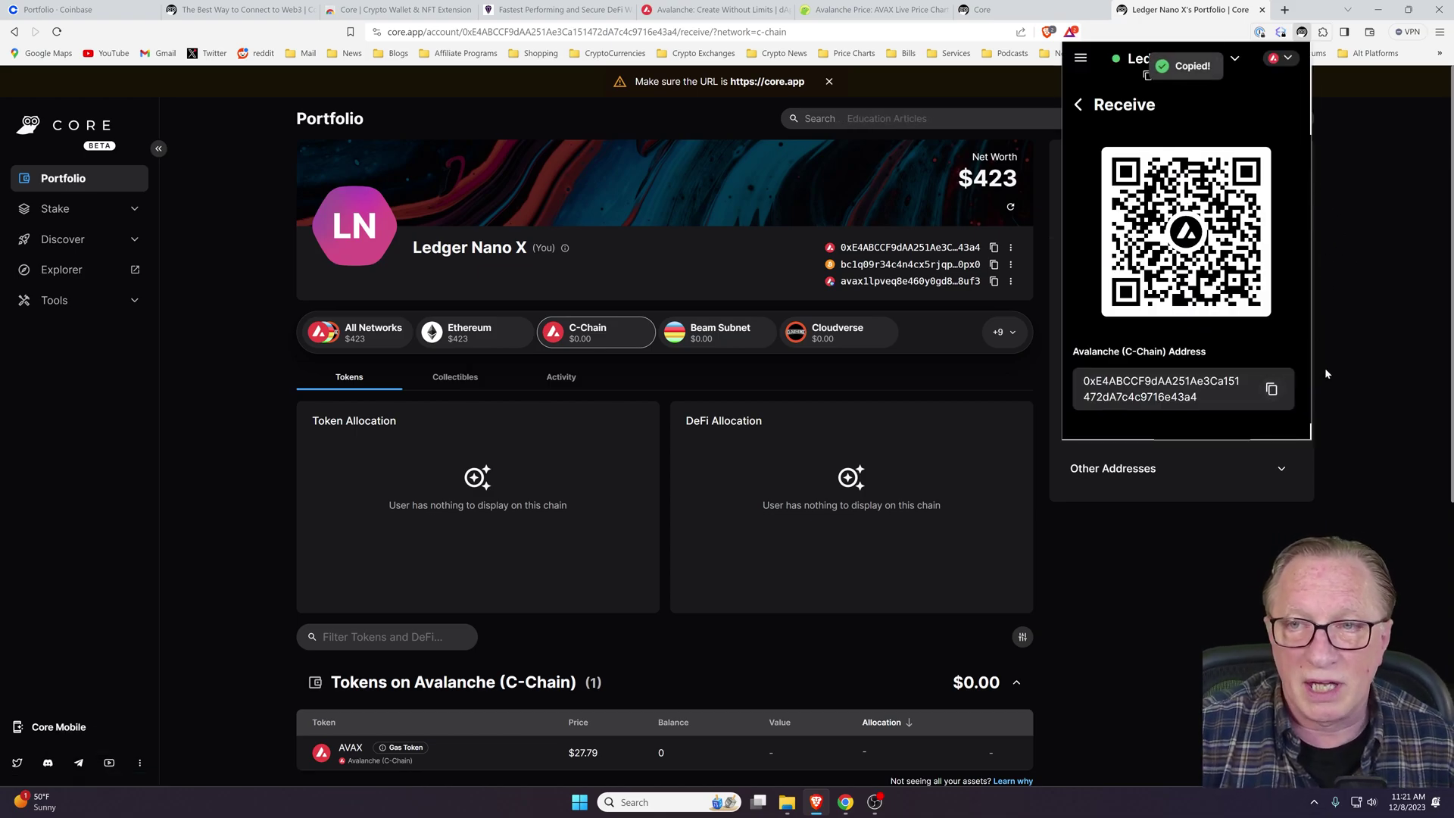
pyautogui.click(1388, 305)
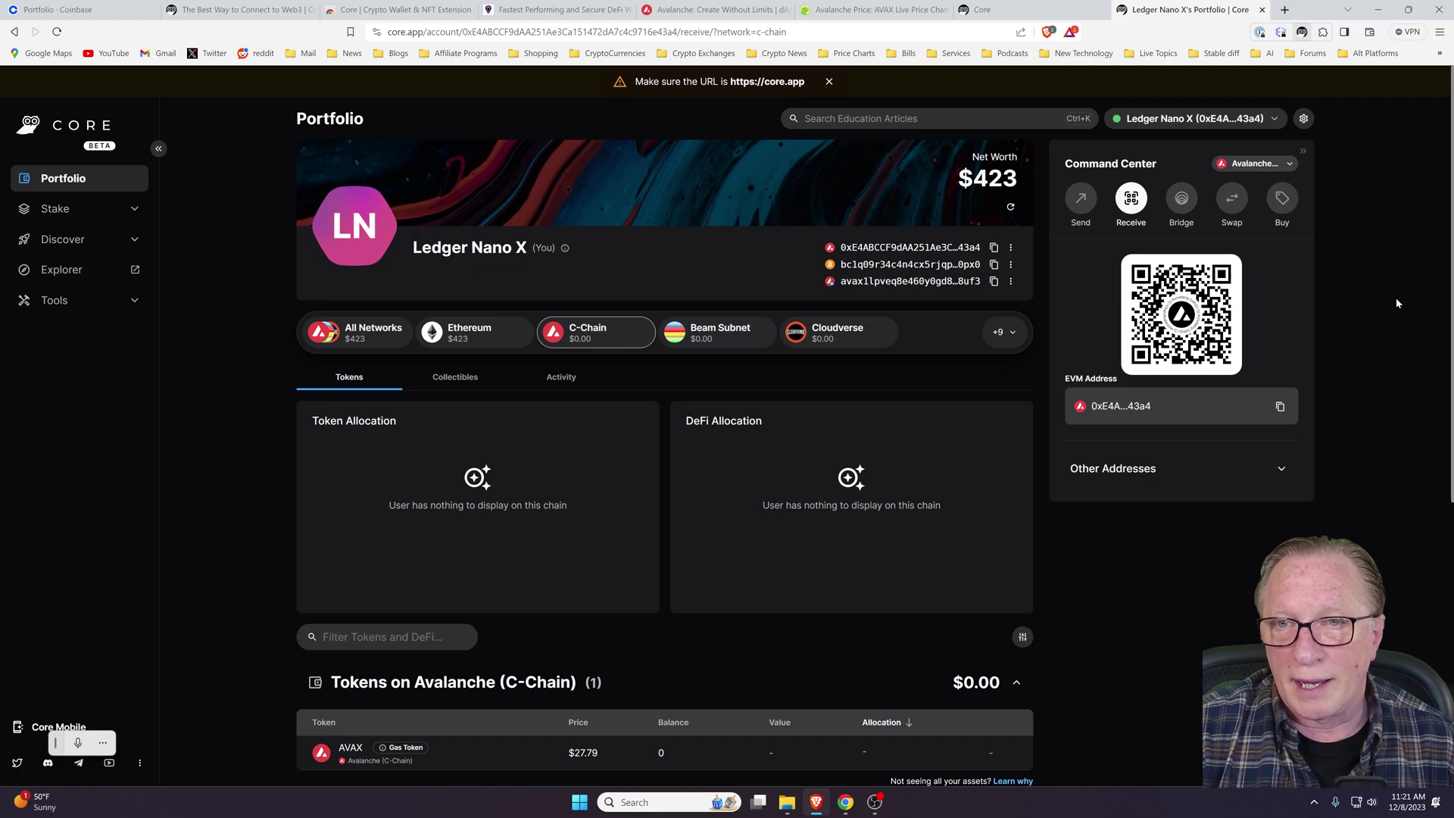
pyautogui.click(60, 10)
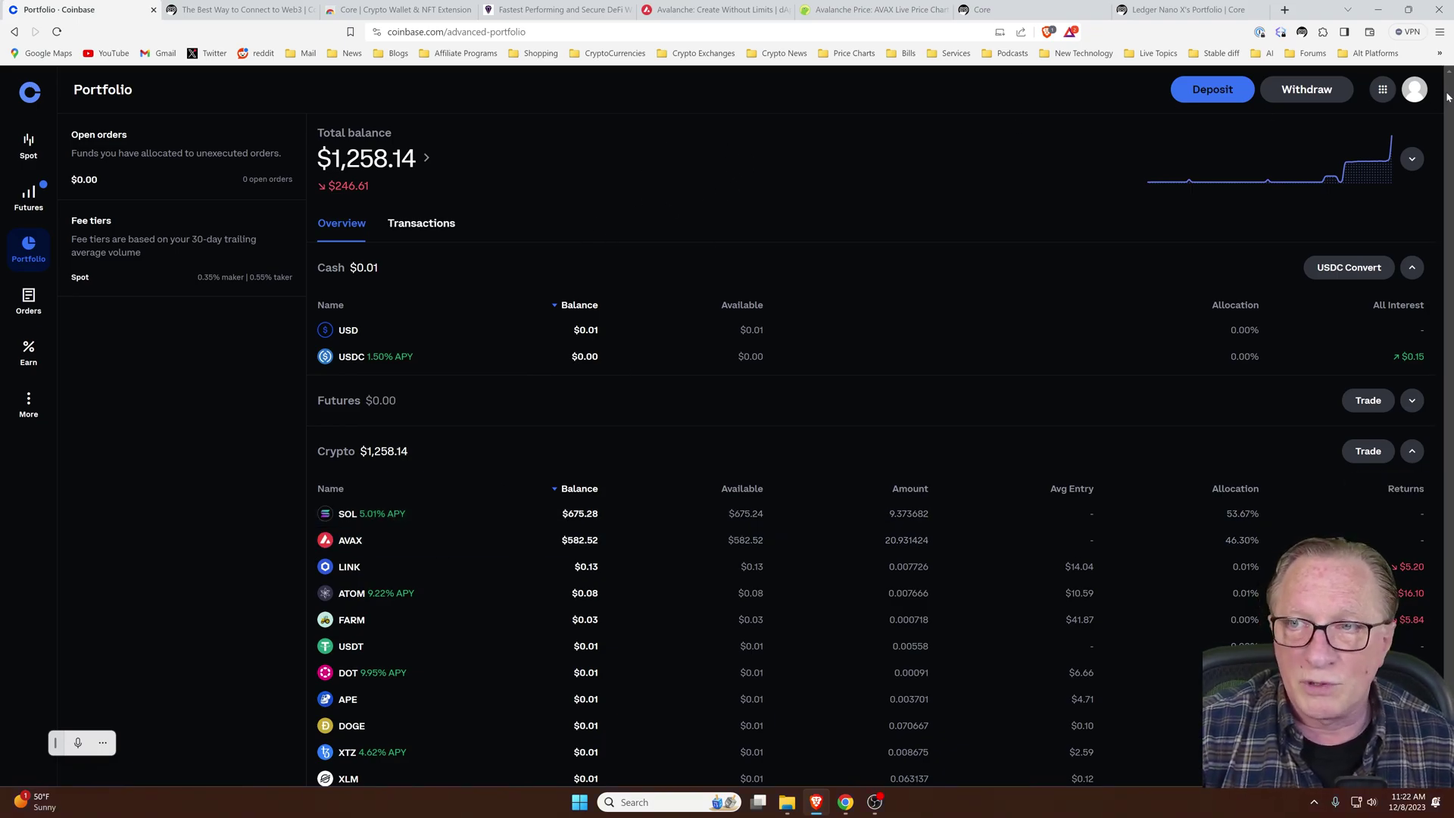
# Step: Switch to standard Coinbase and preview a $100 Avalanche buy, then back out of it
pyautogui.click(1415, 90)
pyautogui.click(1239, 241)
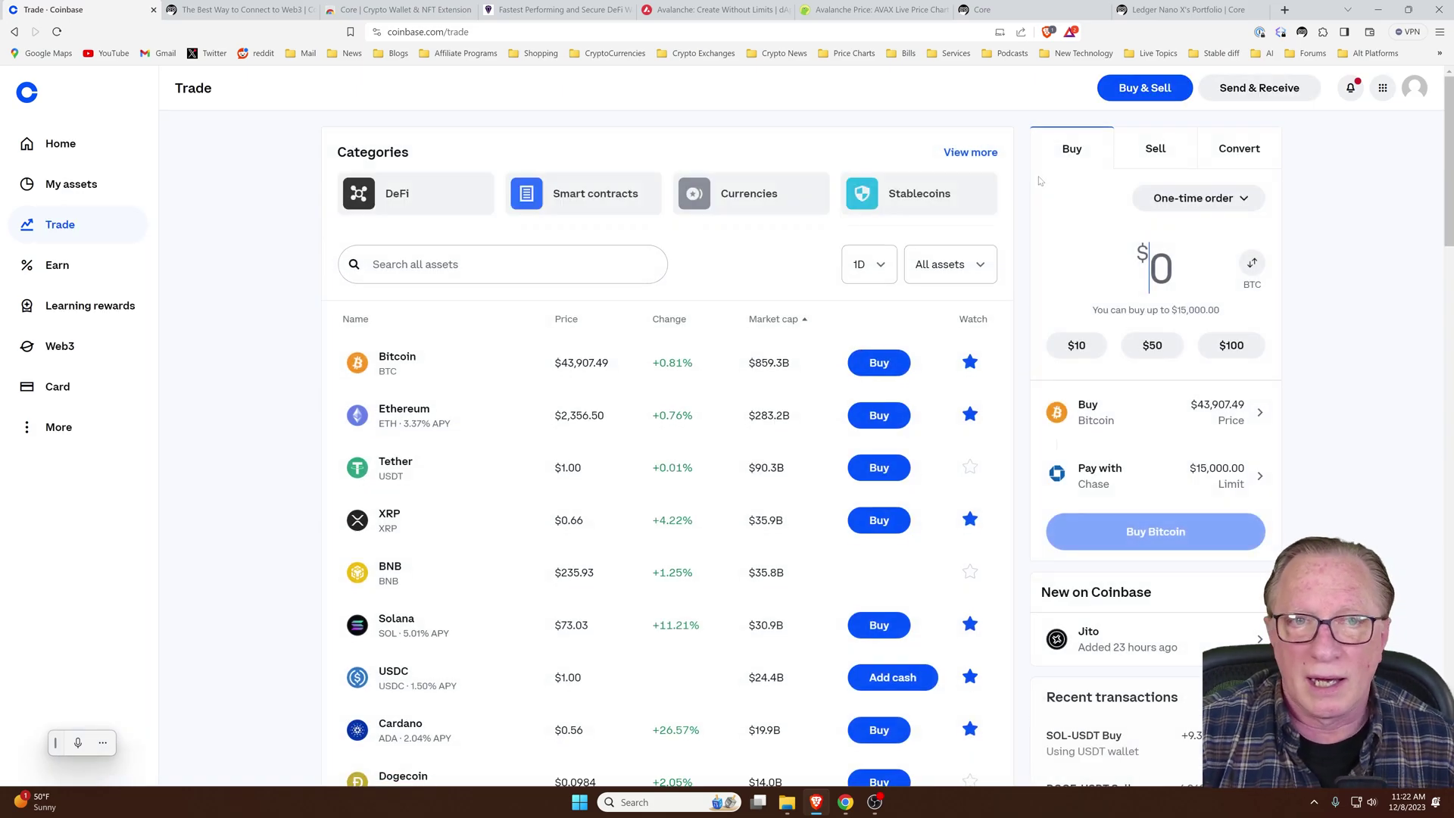
pyautogui.click(1148, 99)
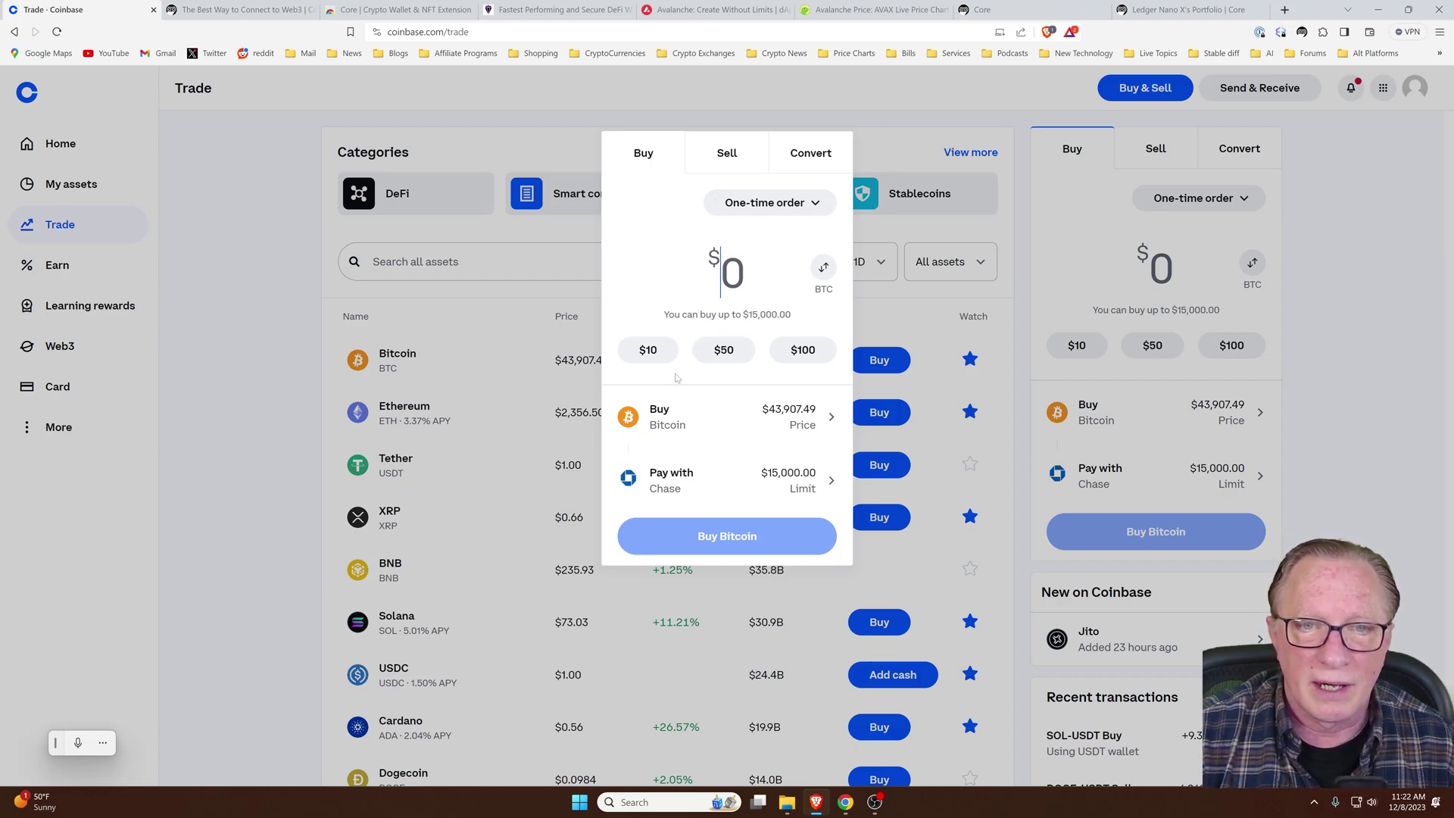
pyautogui.click(682, 421)
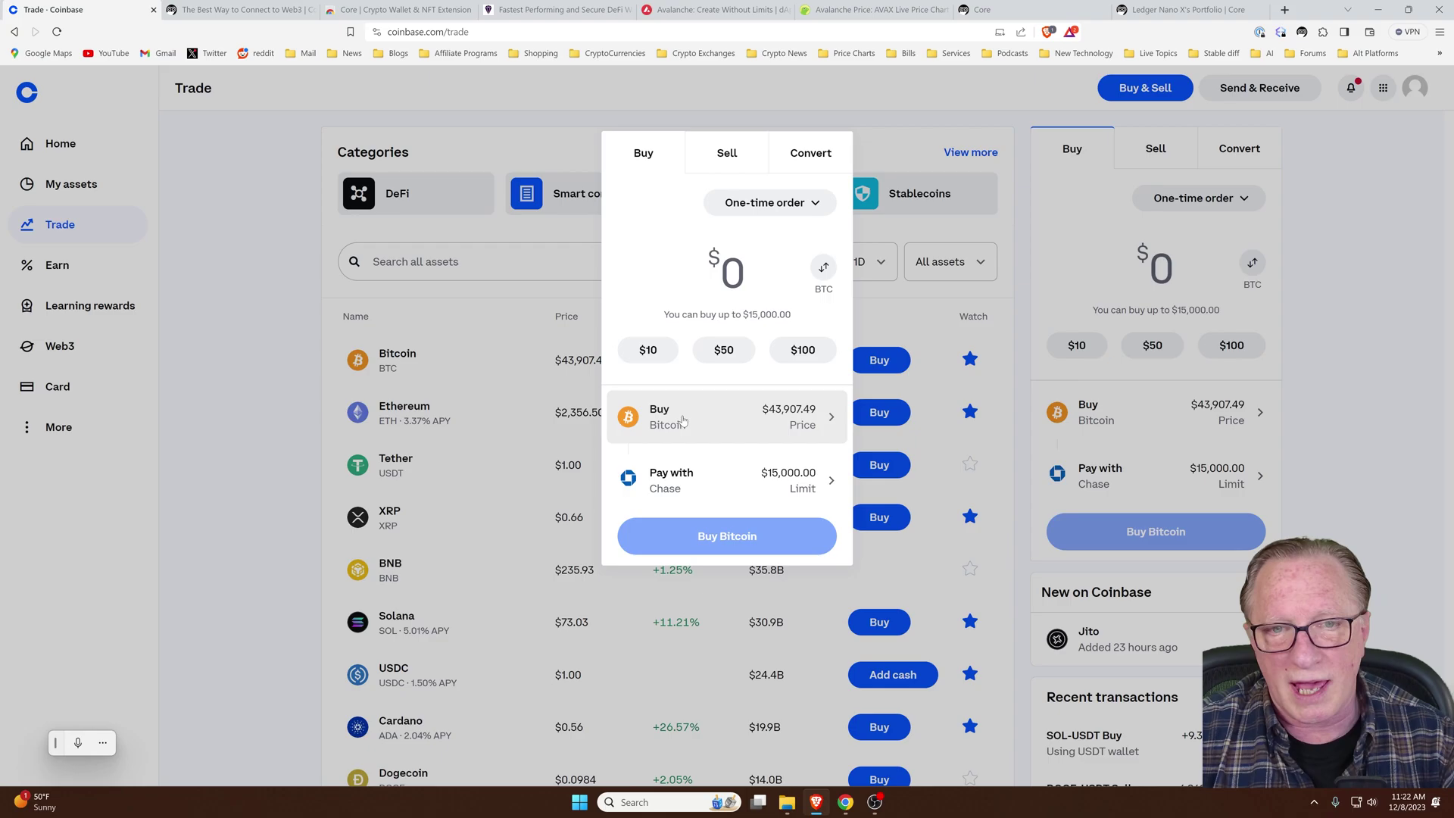
pyautogui.write('ava')
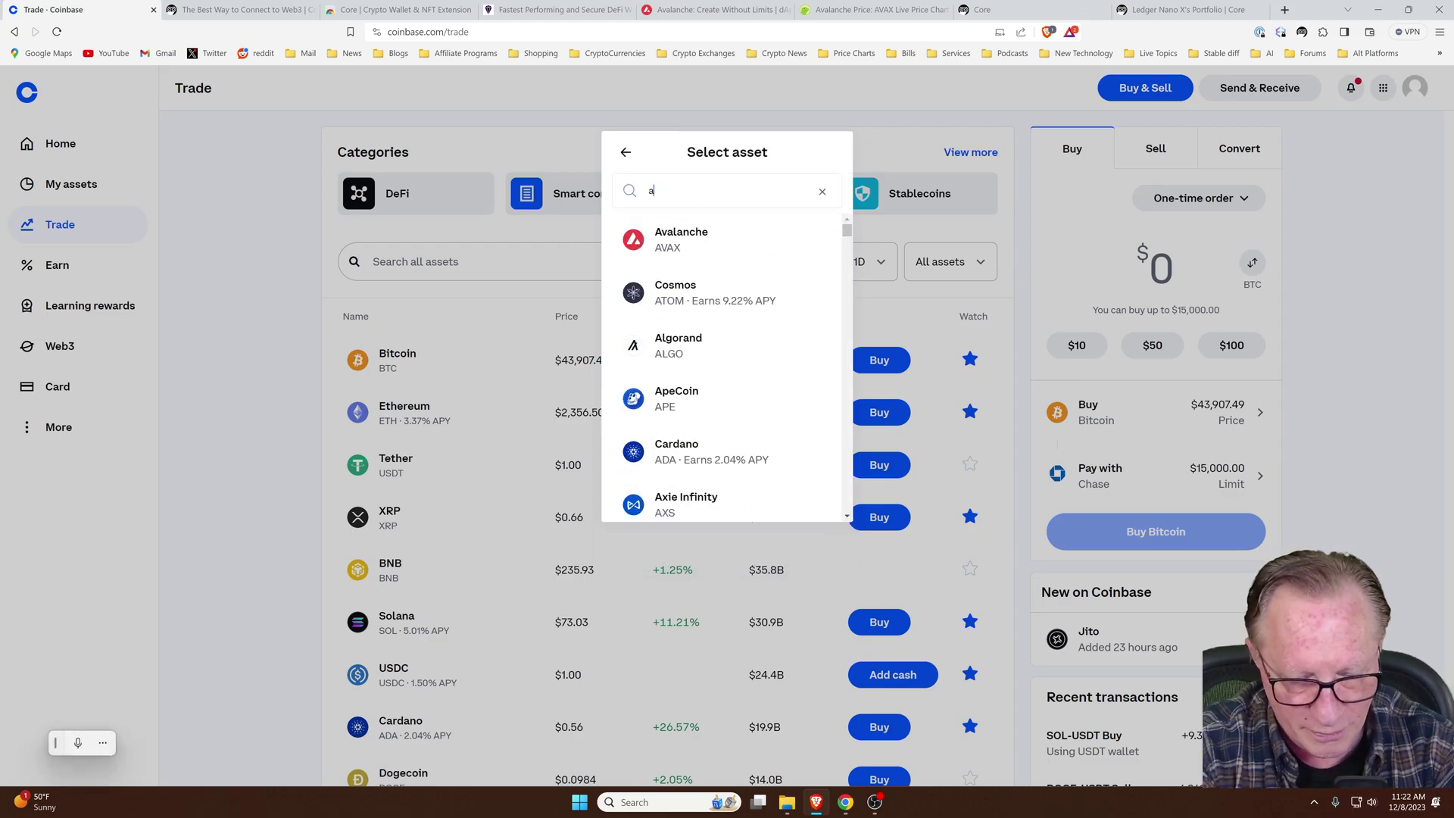
pyautogui.click(681, 239)
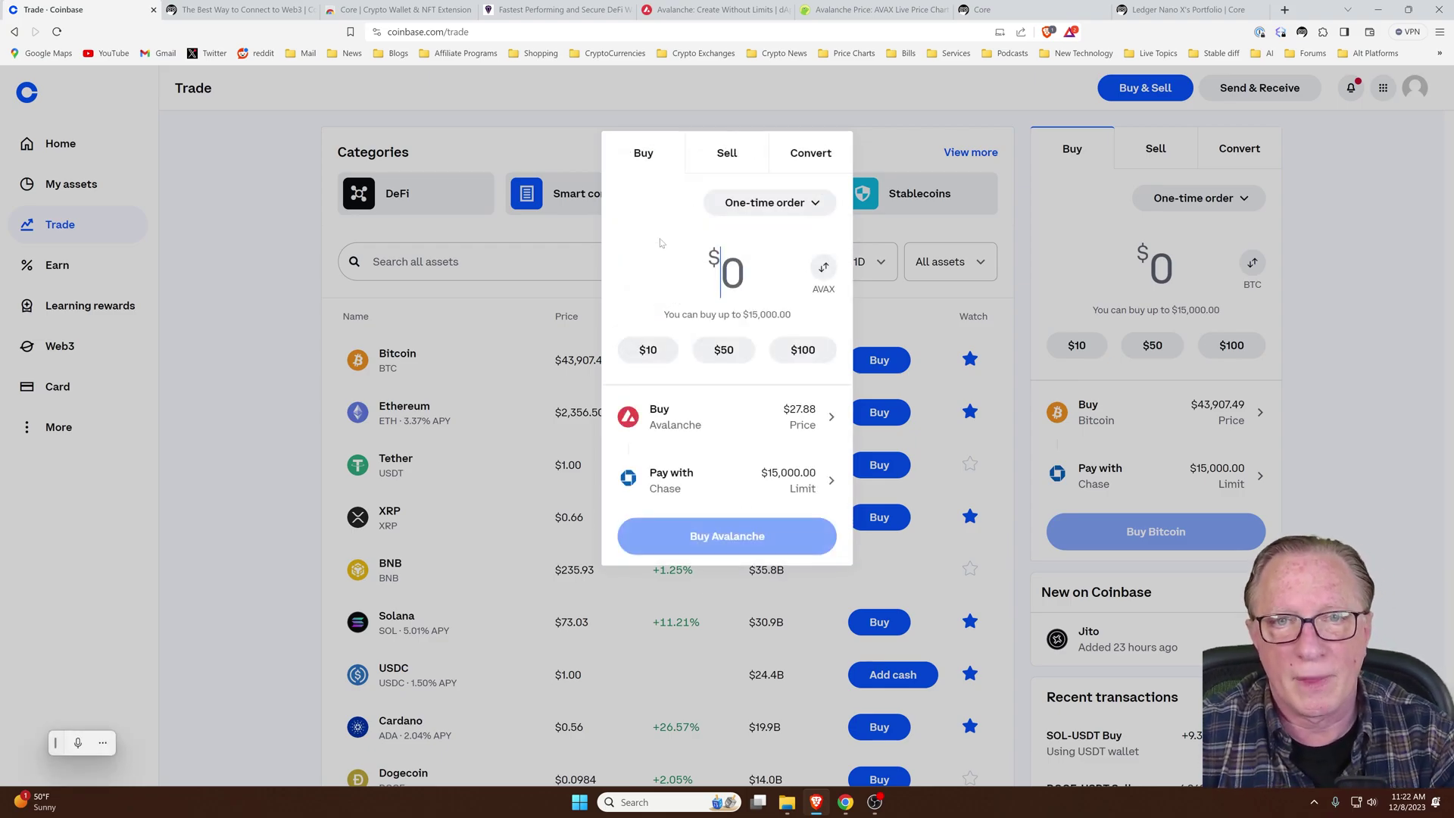
pyautogui.click(788, 355)
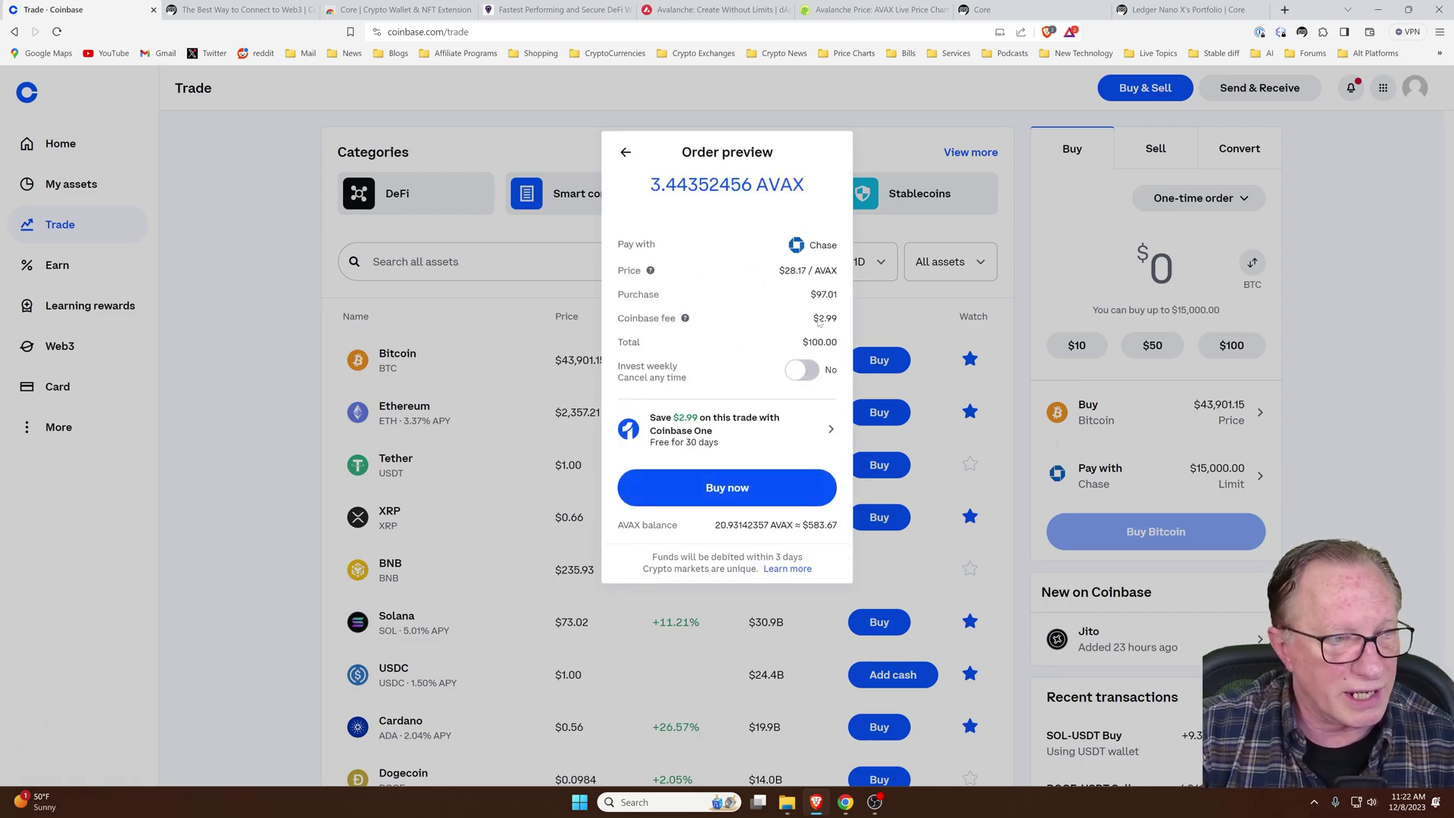
pyautogui.click(625, 154)
# Step: Close the buy dialog, switch to Advanced trading, and select the AVAX-USD market
pyautogui.click(1383, 133)
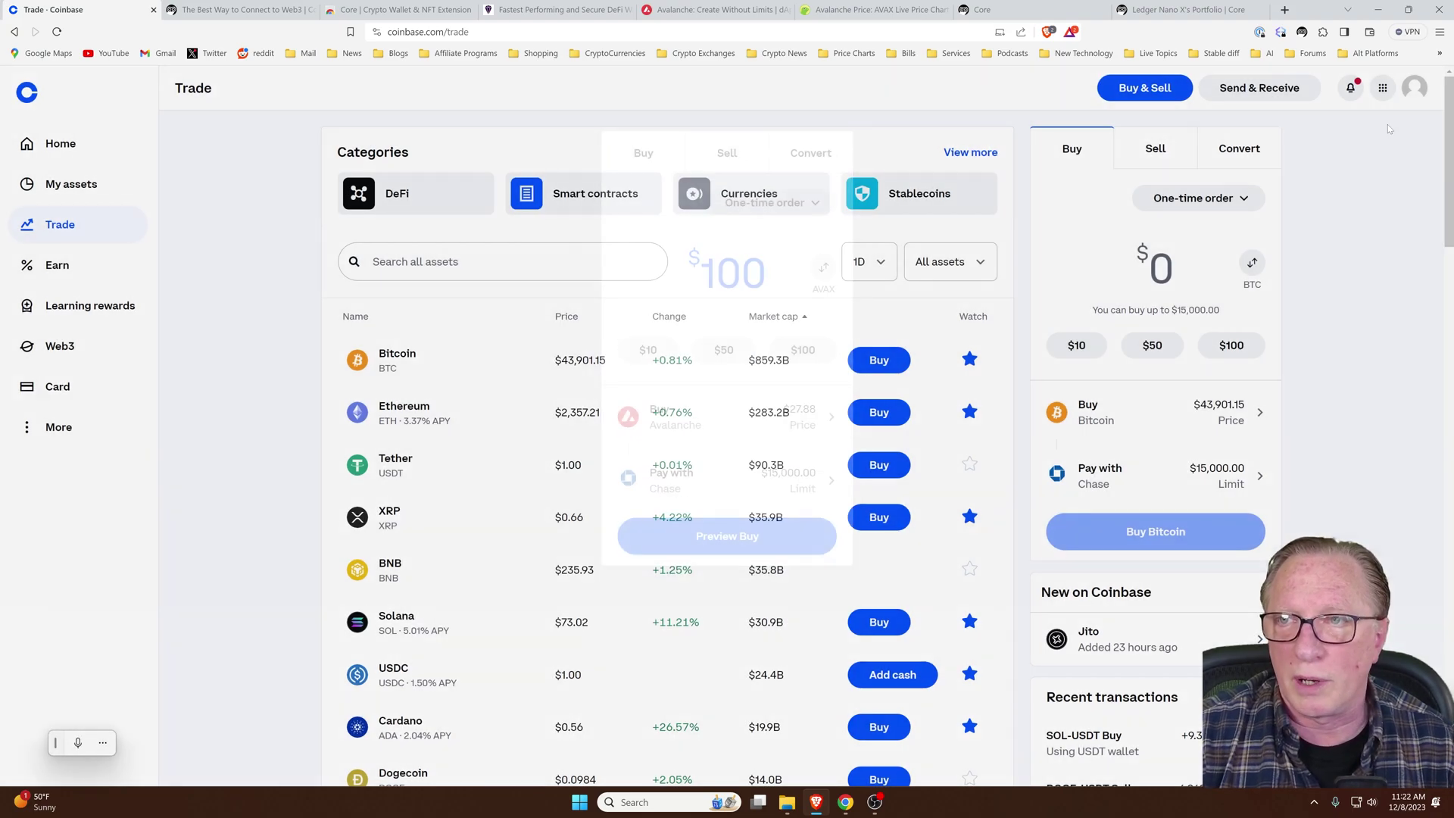
pyautogui.click(1415, 88)
pyautogui.click(1348, 246)
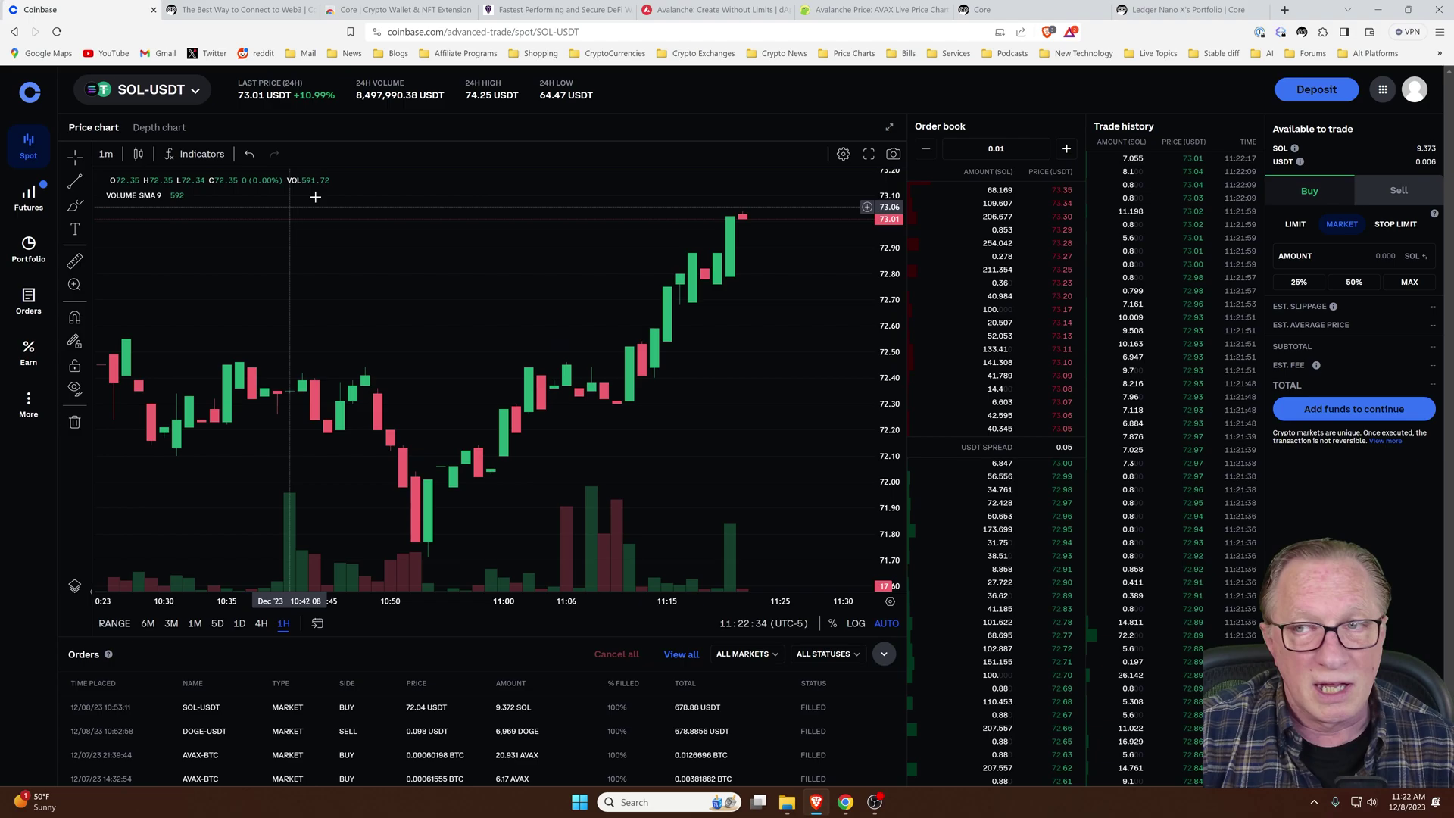
pyautogui.click(194, 89)
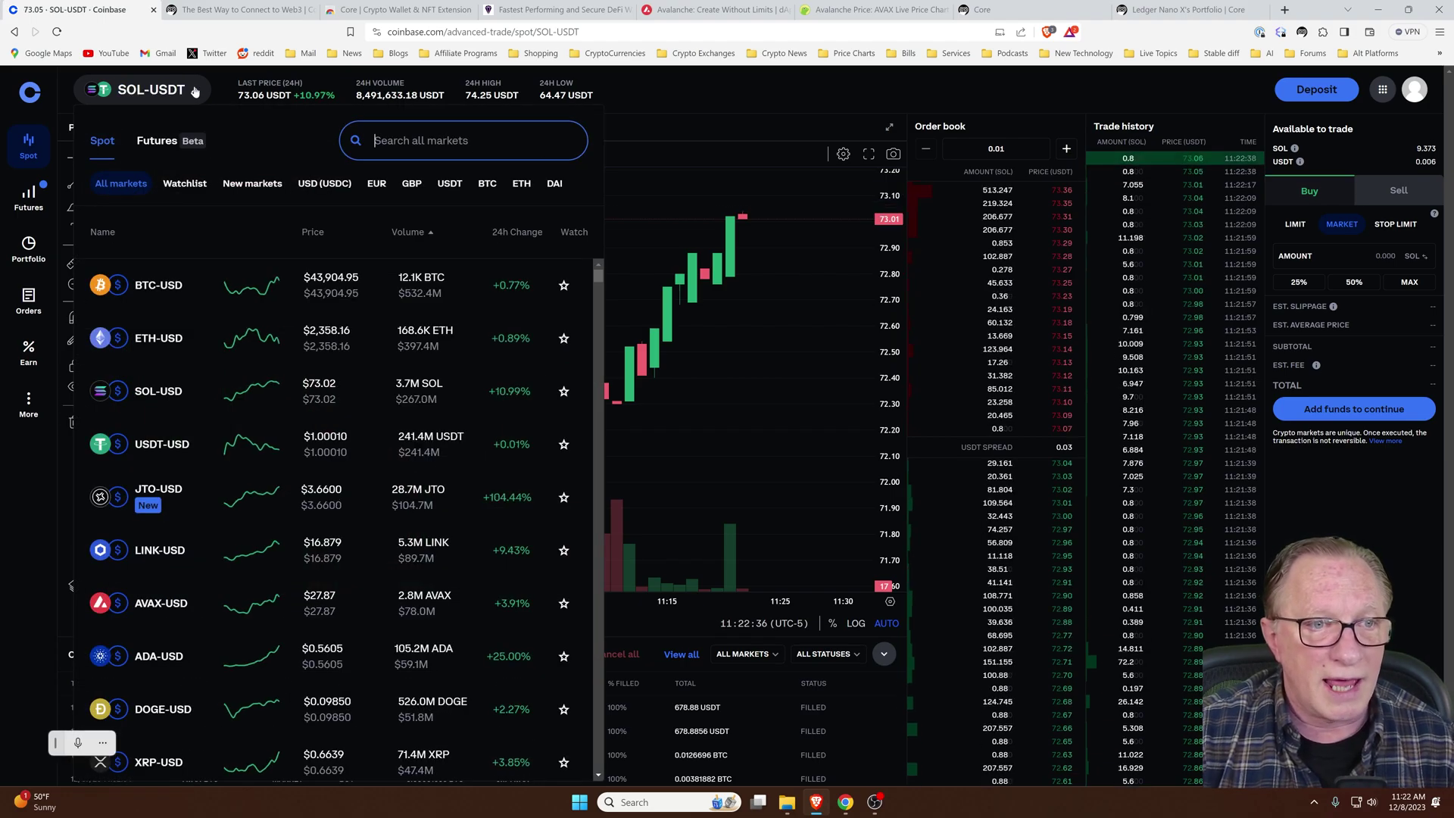
pyautogui.scroll(-1, 171, 464)
pyautogui.click(155, 535)
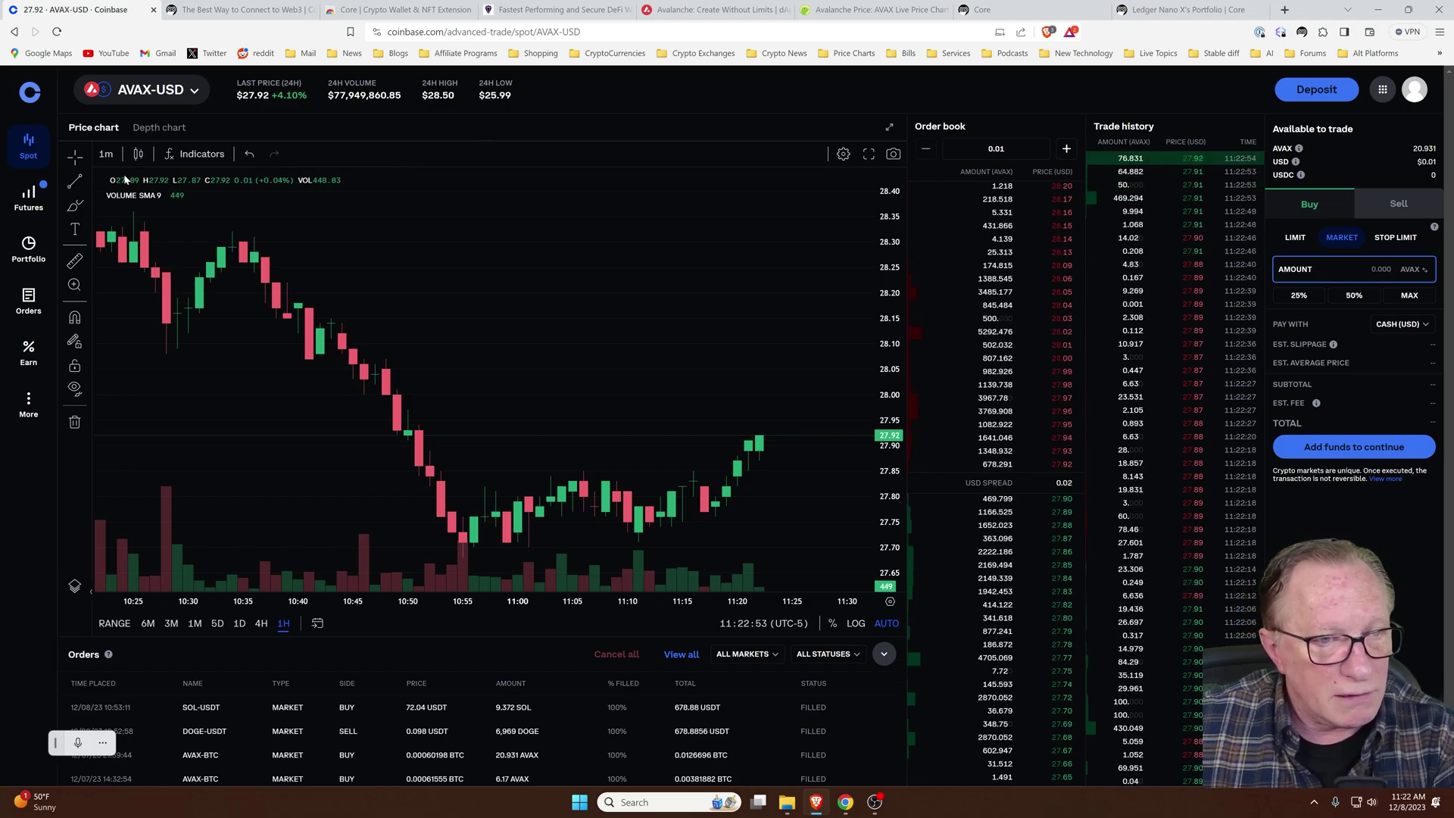
# Step: Start an AVAX withdrawal from the Coinbase portfolio and paste the Core wallet address as recipient
pyautogui.click(28, 248)
pyautogui.scroll(-2, 548, 448)
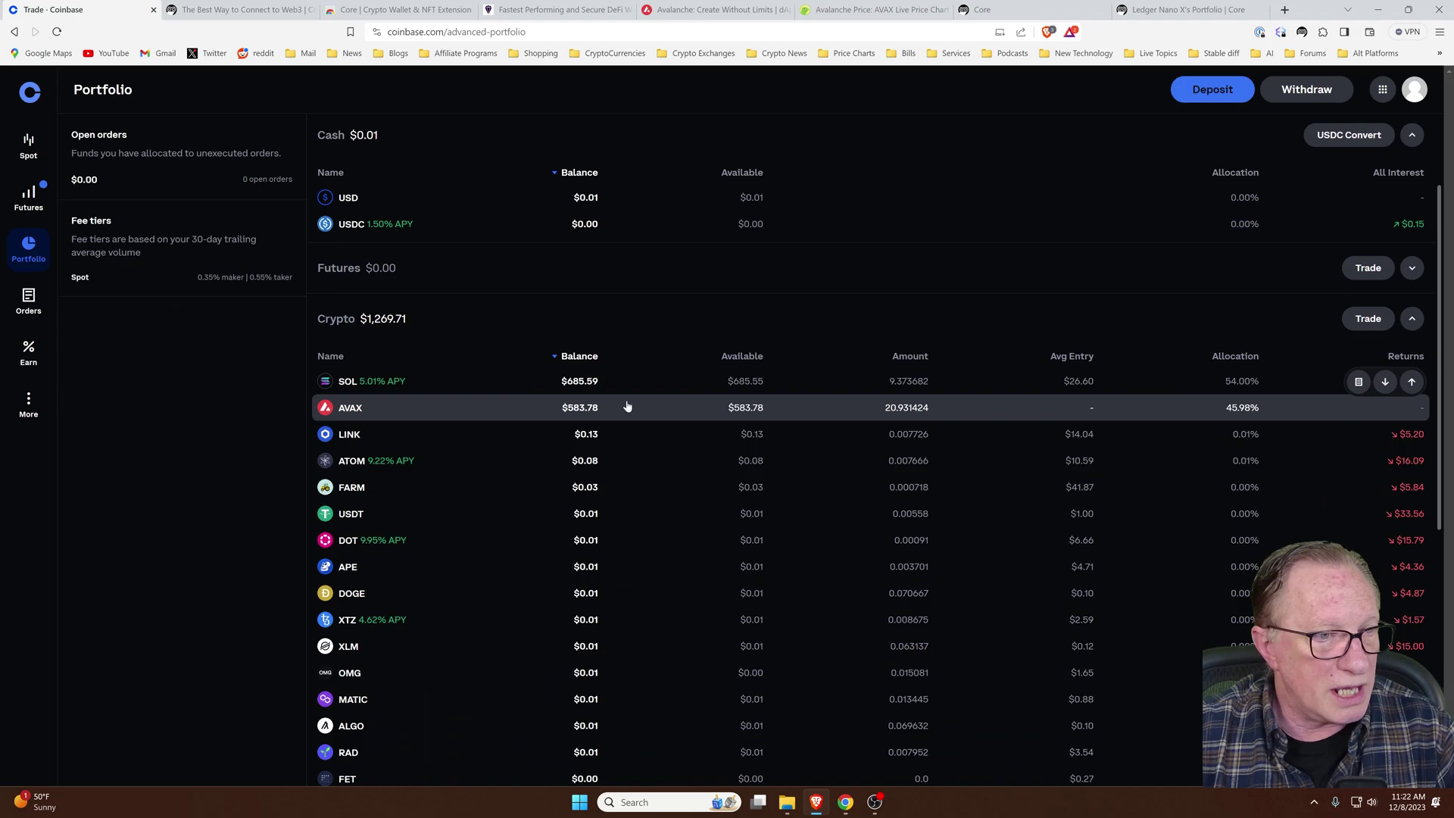
pyautogui.click(1412, 383)
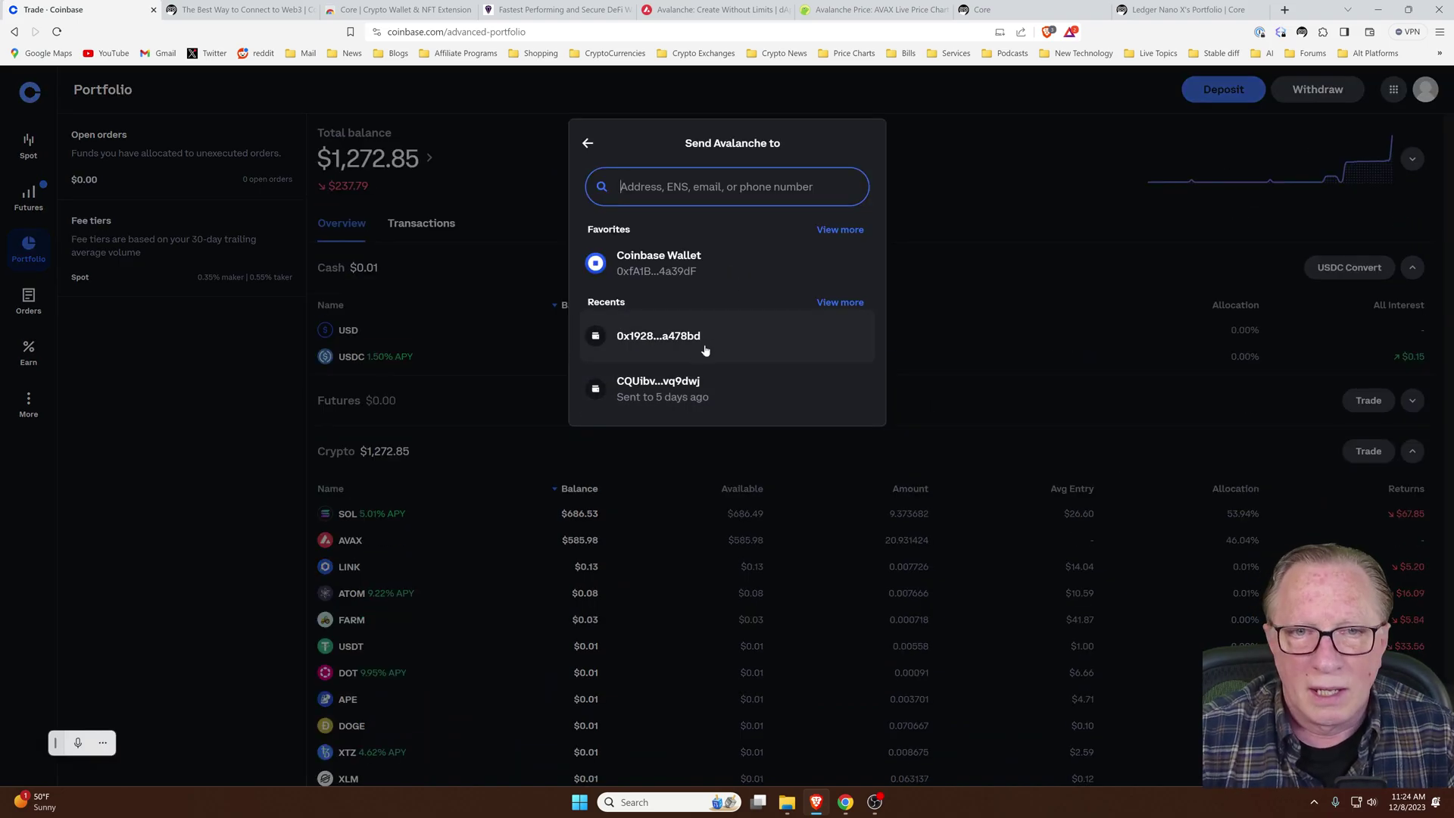
pyautogui.rightClick(642, 190)
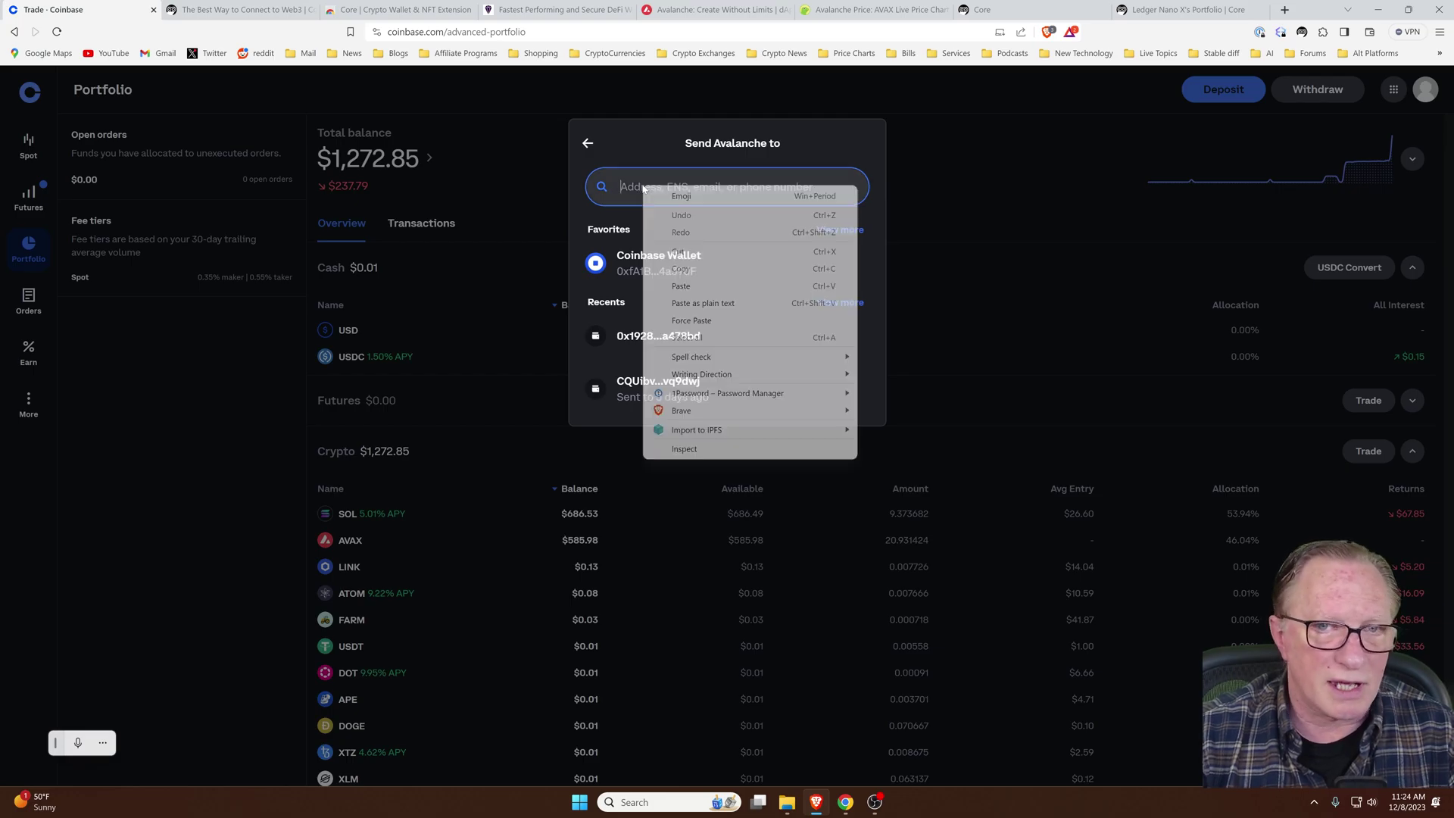
pyautogui.click(686, 287)
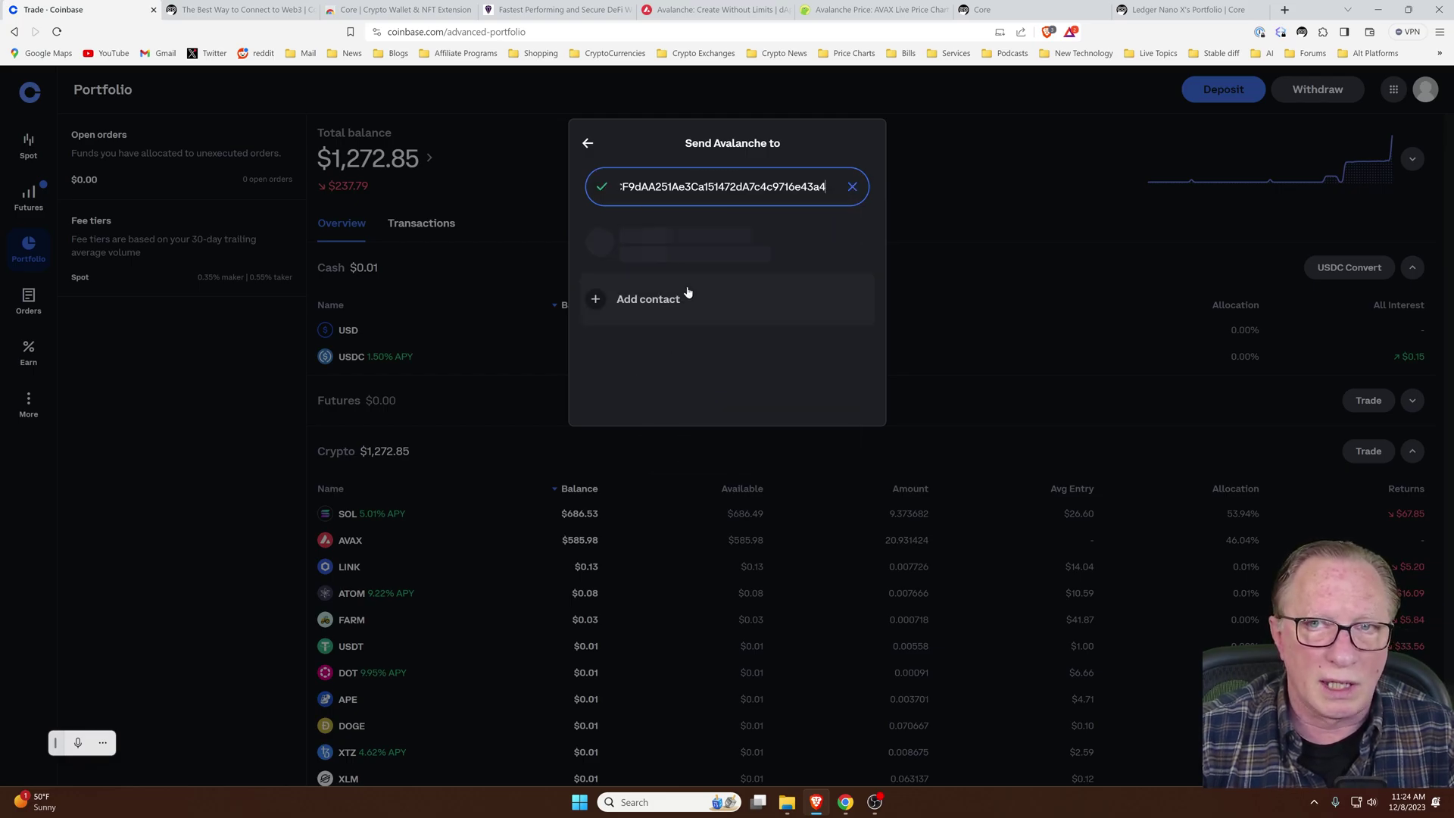
# Step: Check the address against the Ledger Nano X portfolio in Core, then select it as recipient
pyautogui.click(1044, 10)
pyautogui.click(1181, 10)
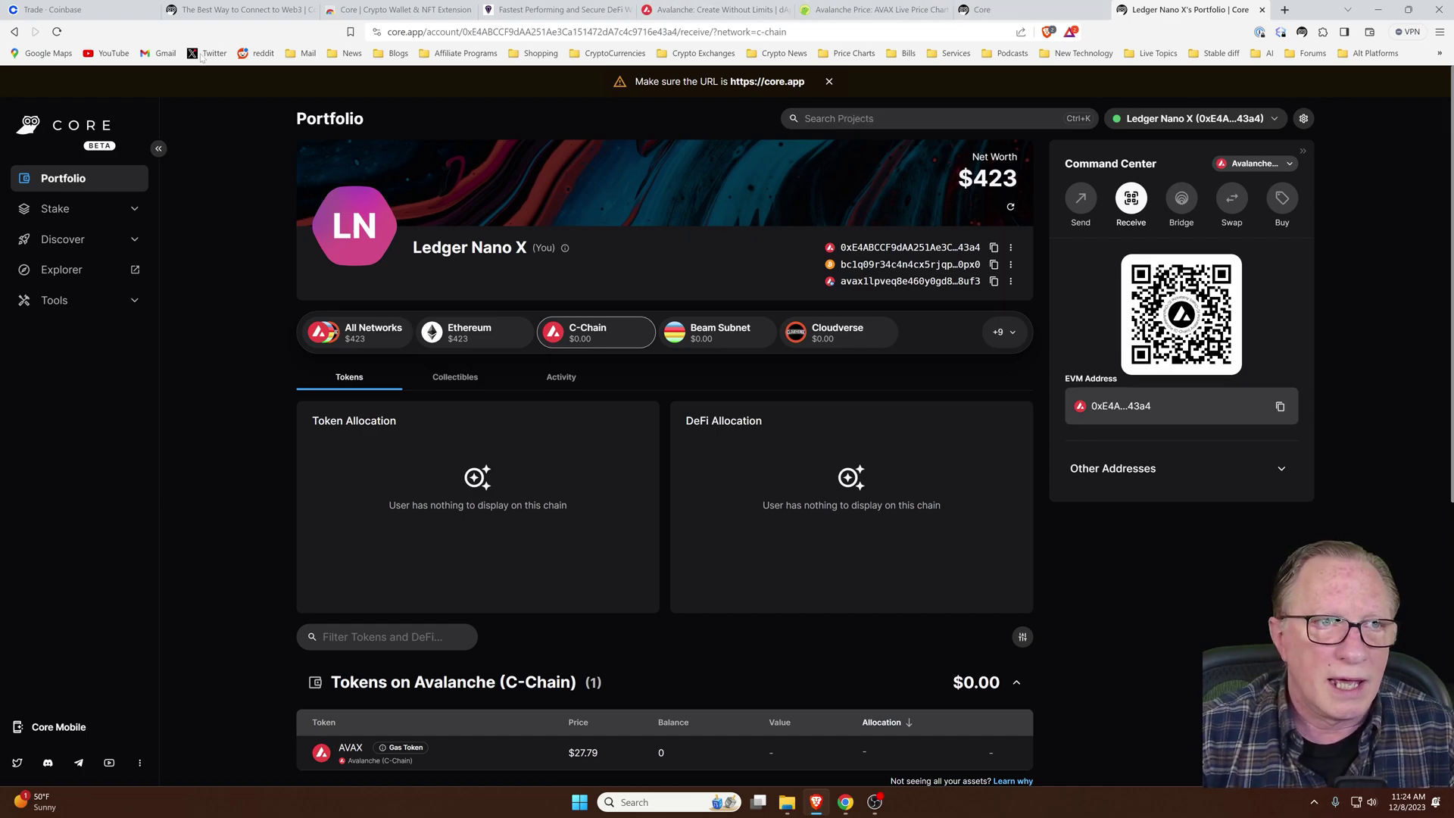
pyautogui.click(83, 10)
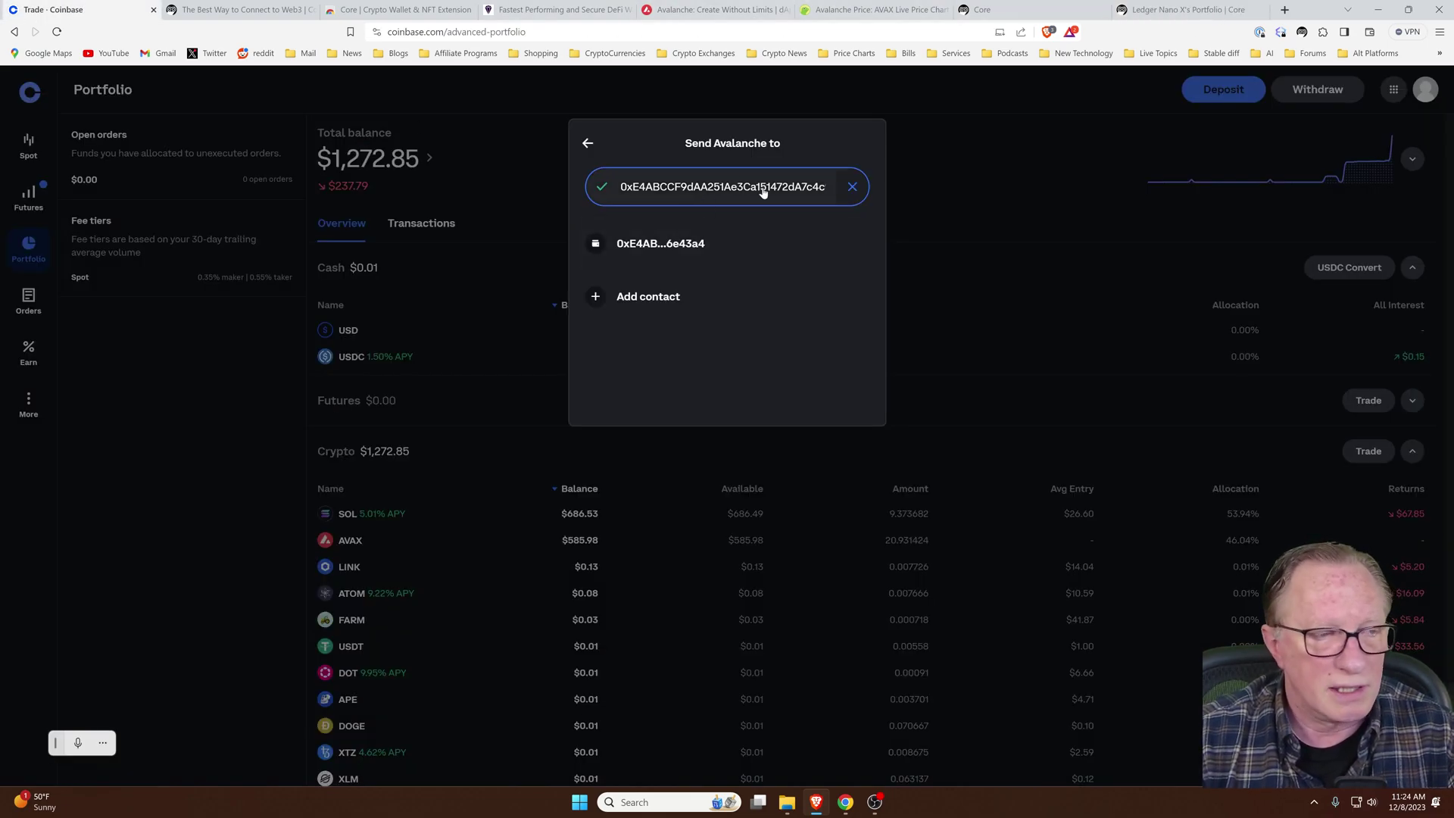
pyautogui.click(682, 247)
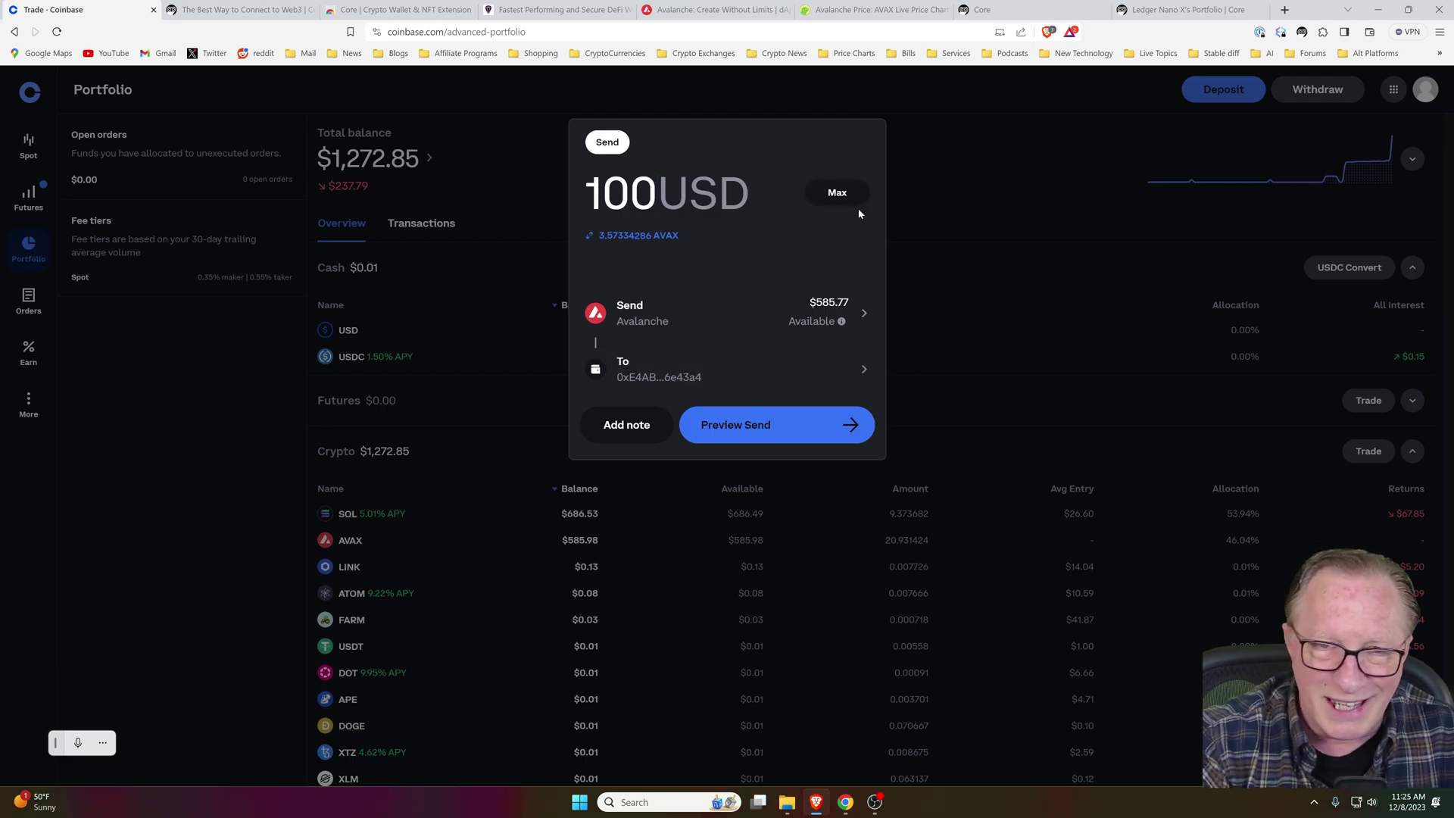
# Step: Change the amount from $100 to $20 (0.71633238 AVAX) and send it to the Core address
pyautogui.press('BackSpace')
pyautogui.press('BackSpace')
pyautogui.press('BackSpace')
pyautogui.write('20')
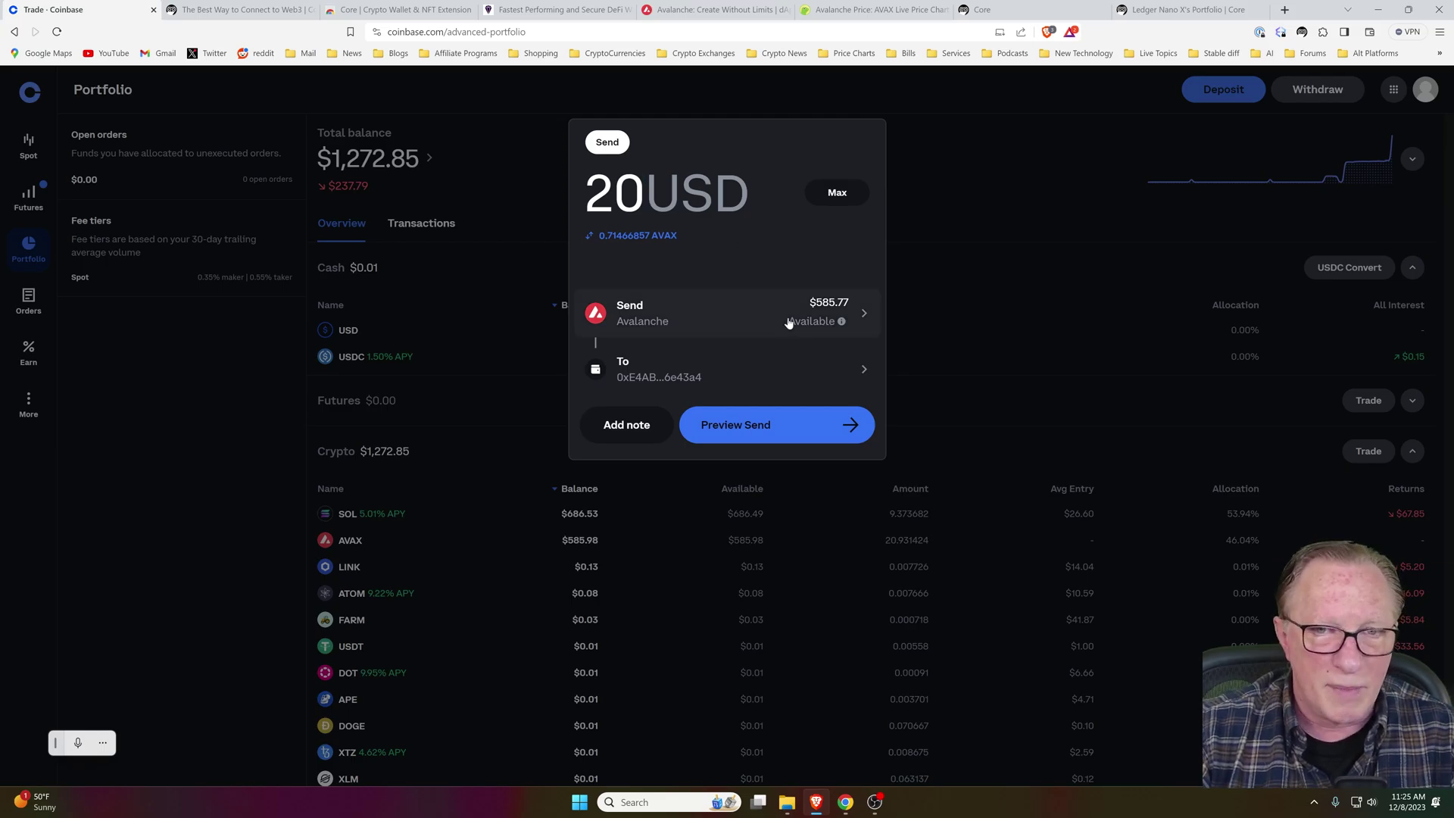
pyautogui.click(775, 426)
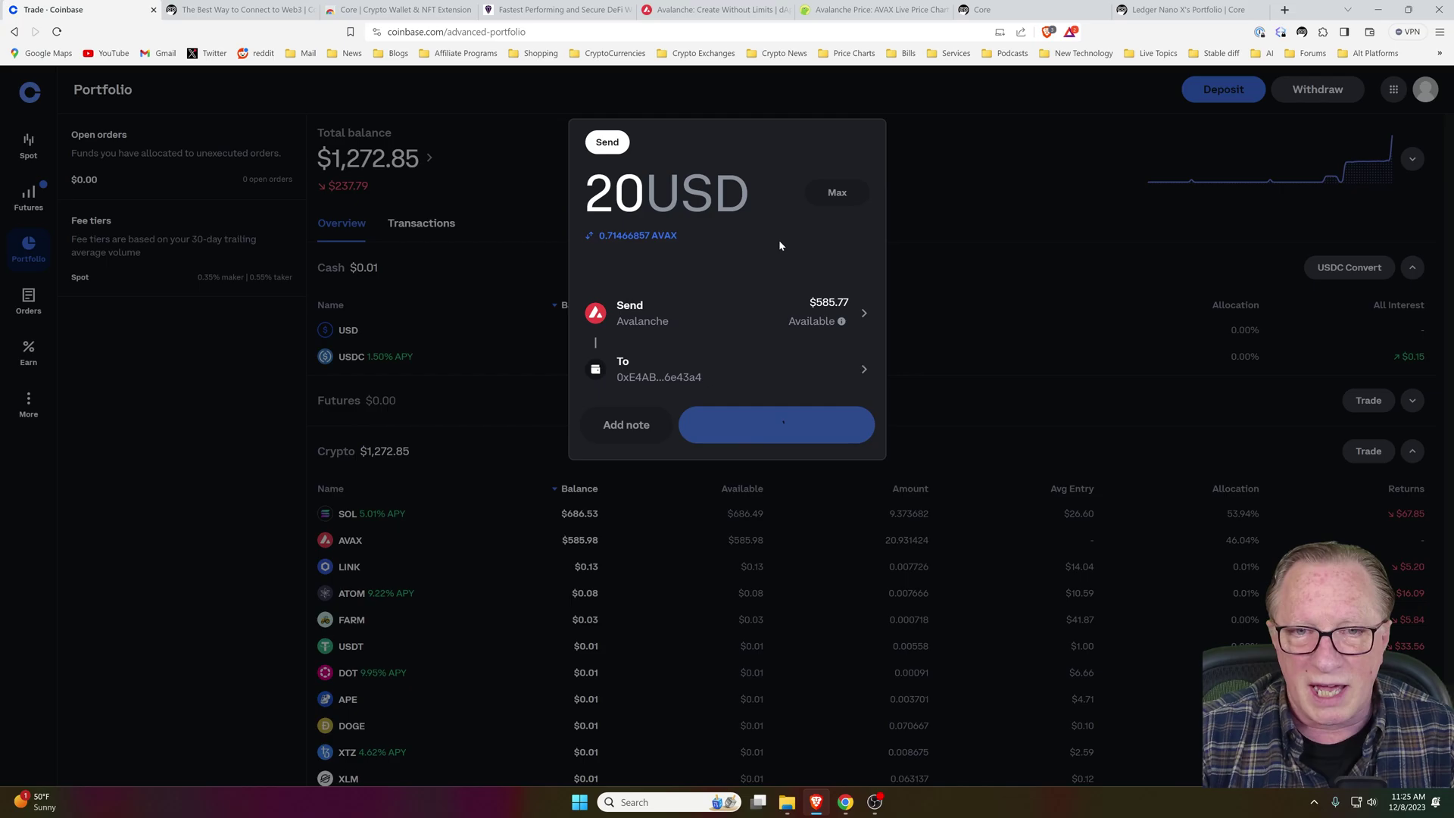
pyautogui.click(709, 479)
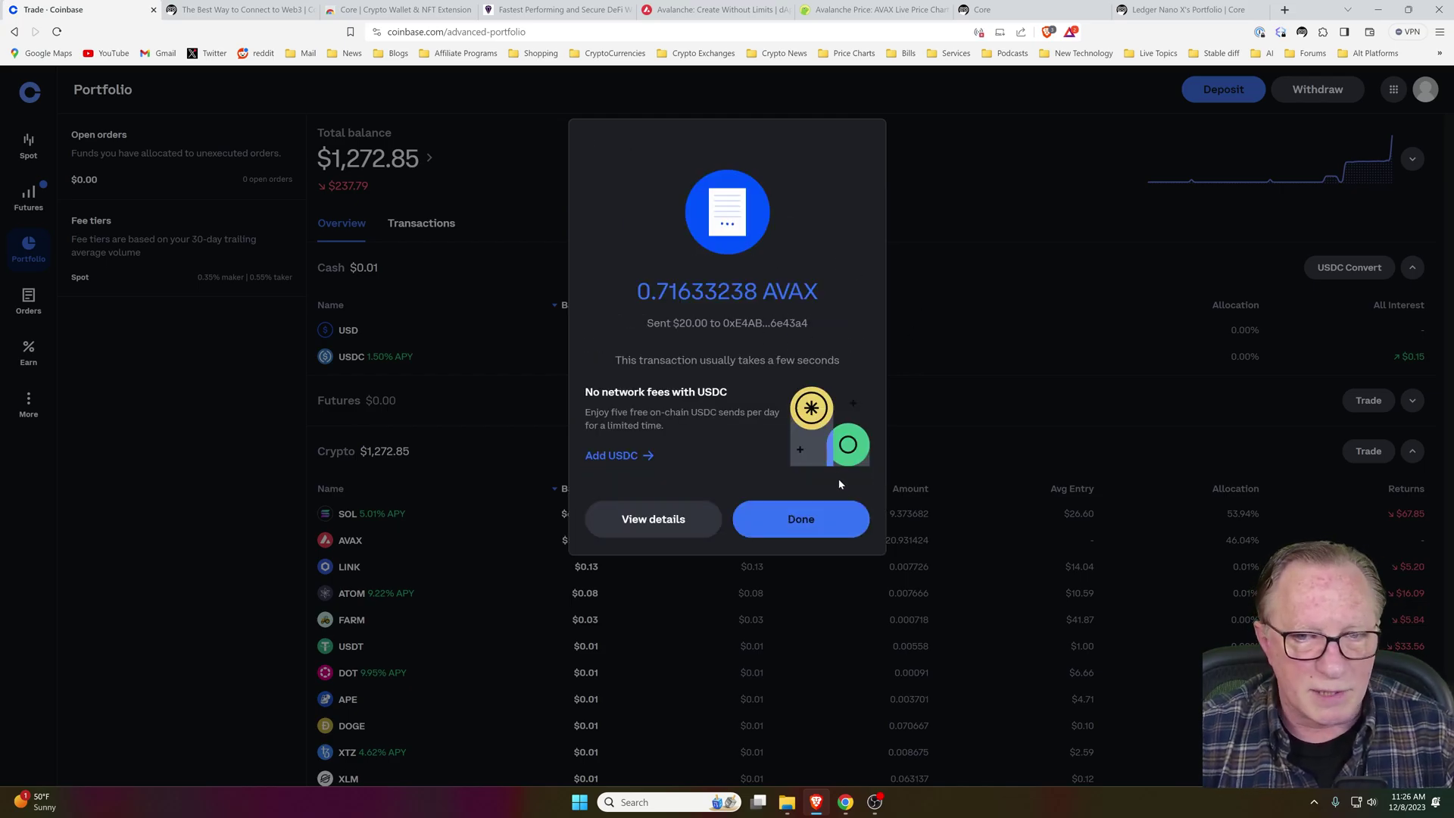
pyautogui.click(808, 526)
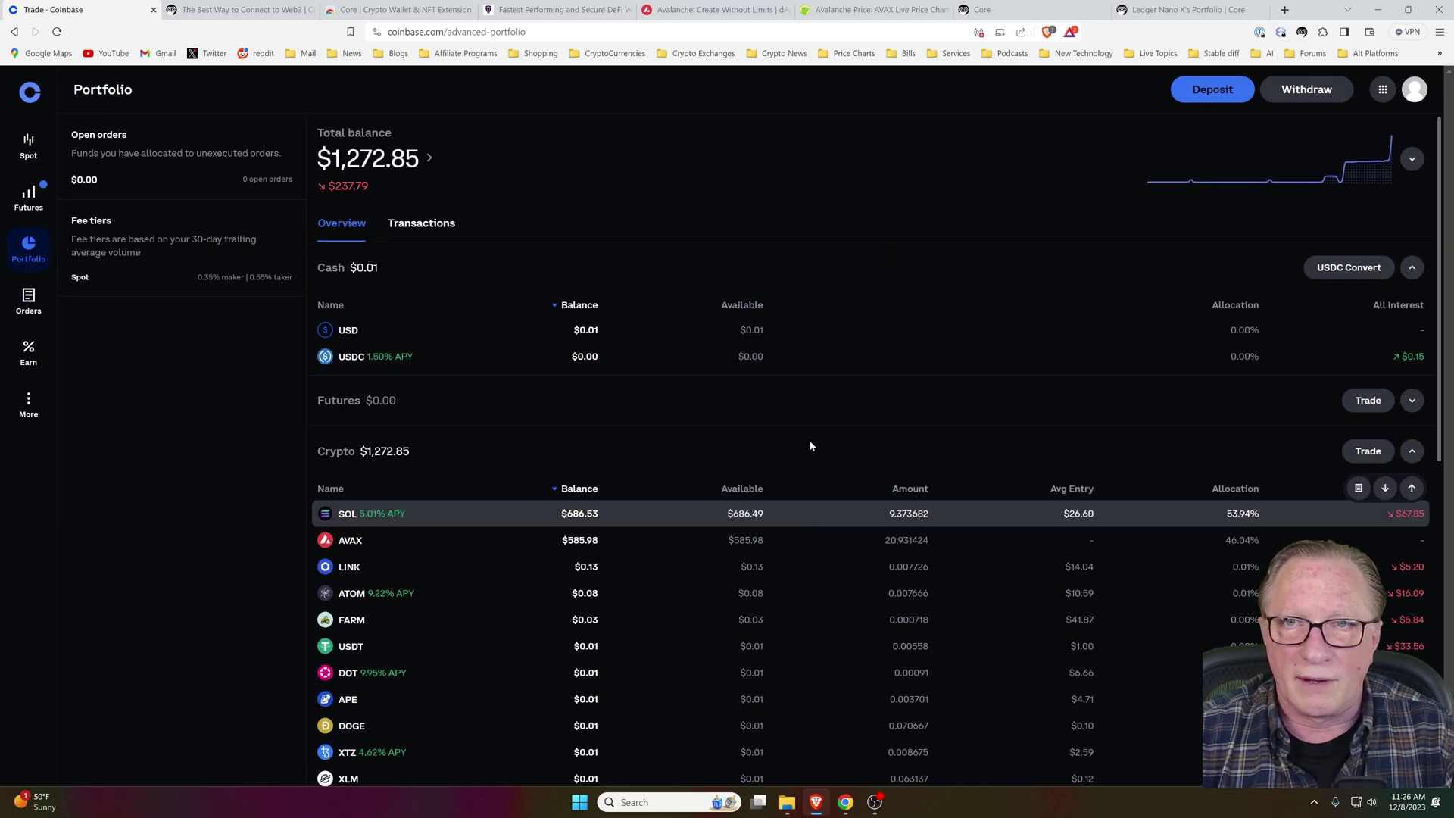
# Step: After checking Core for the arrival, start a second Coinbase AVAX withdrawal of the entire balance
pyautogui.click(1180, 10)
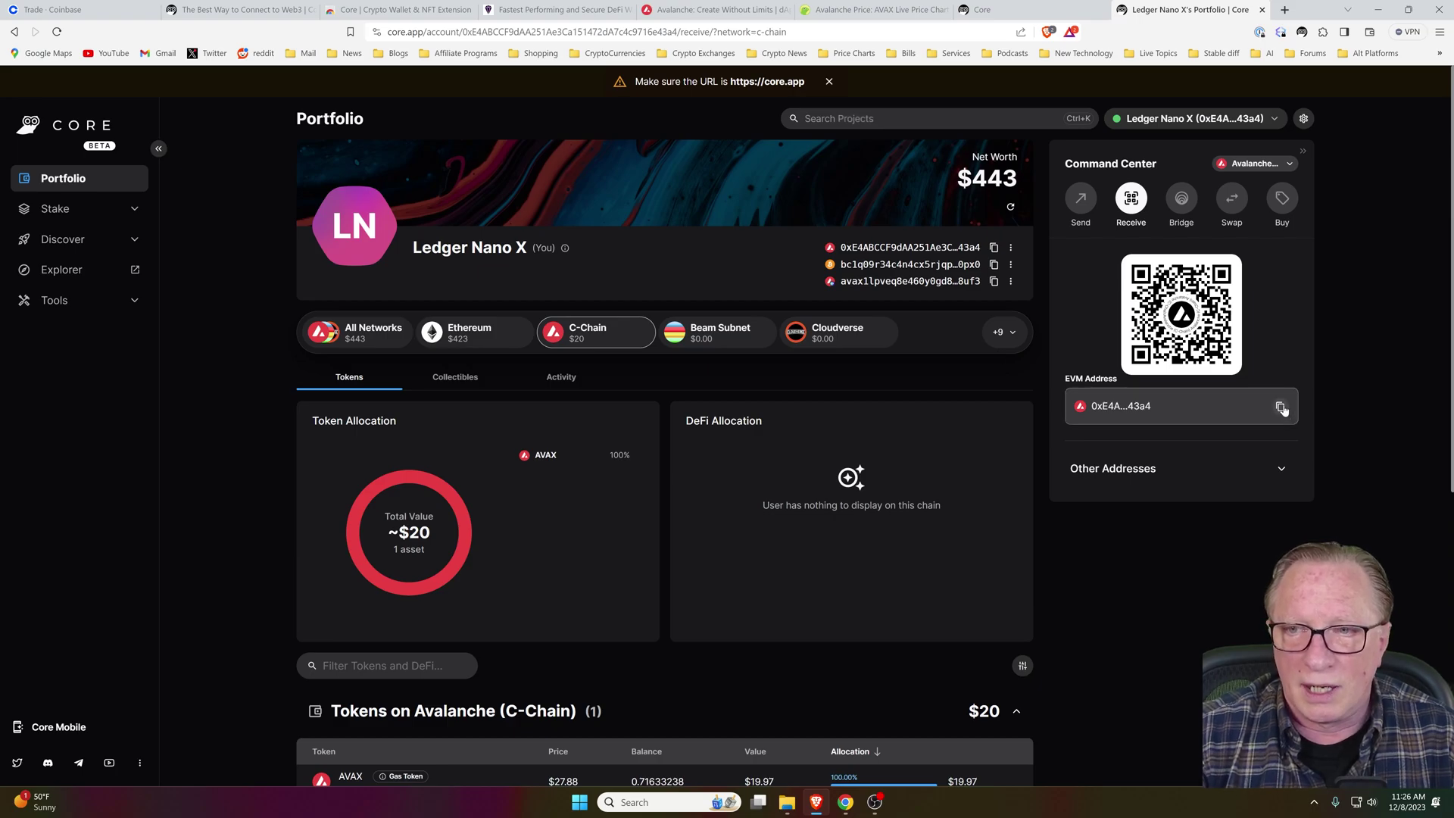
pyautogui.hotkey('ctrl', '1')
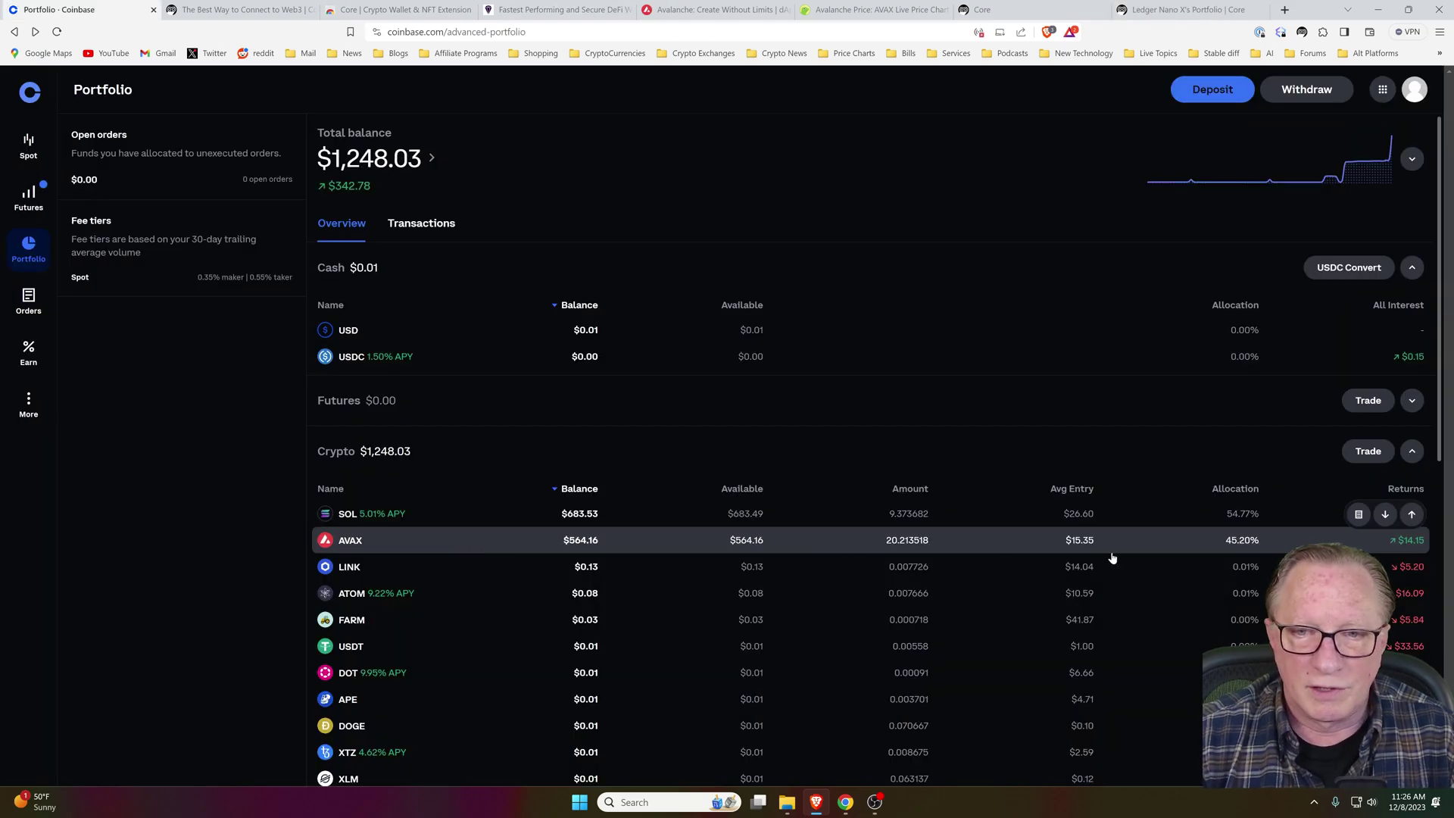
pyautogui.click(1412, 516)
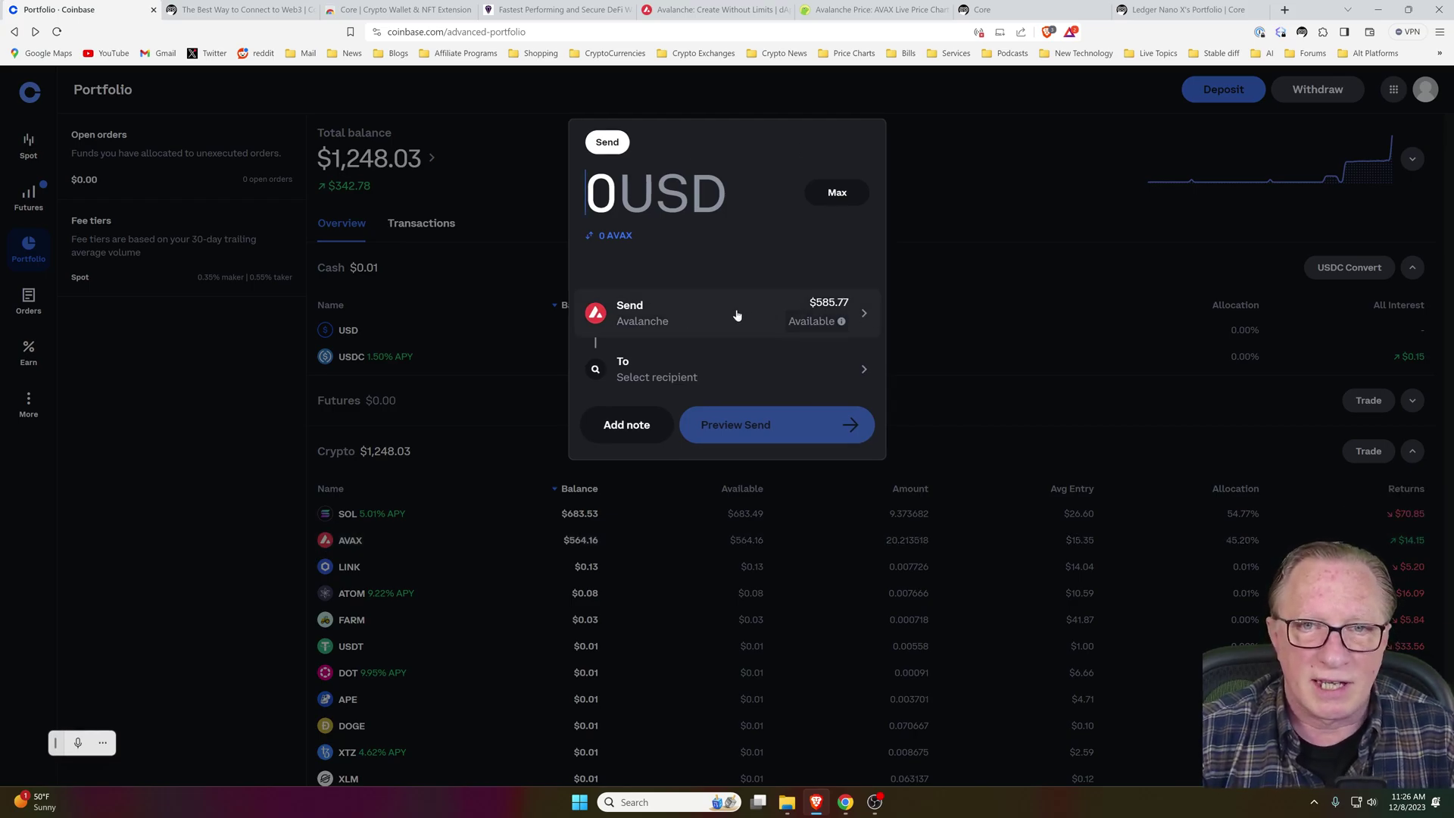
pyautogui.click(837, 195)
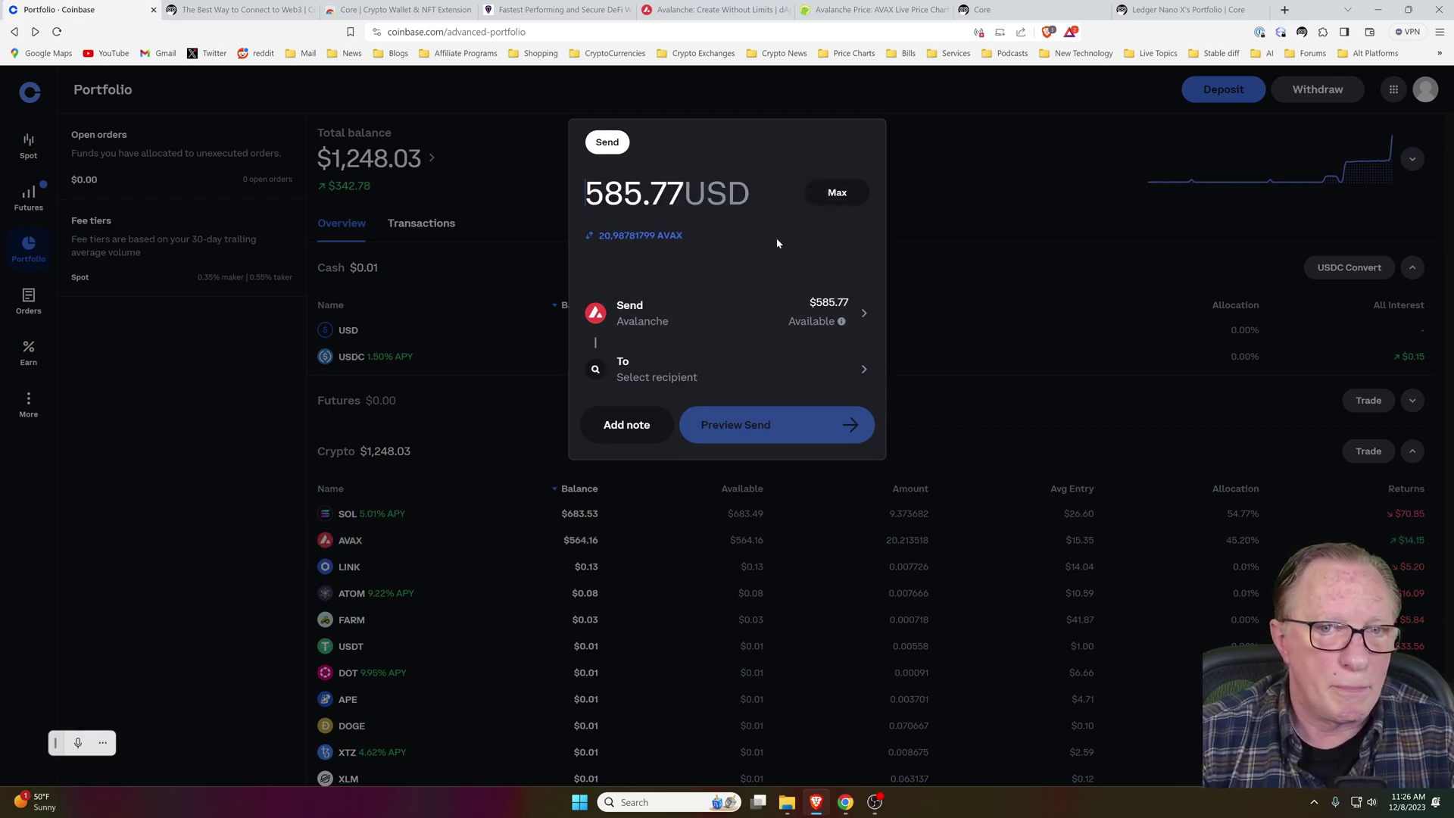
pyautogui.click(661, 379)
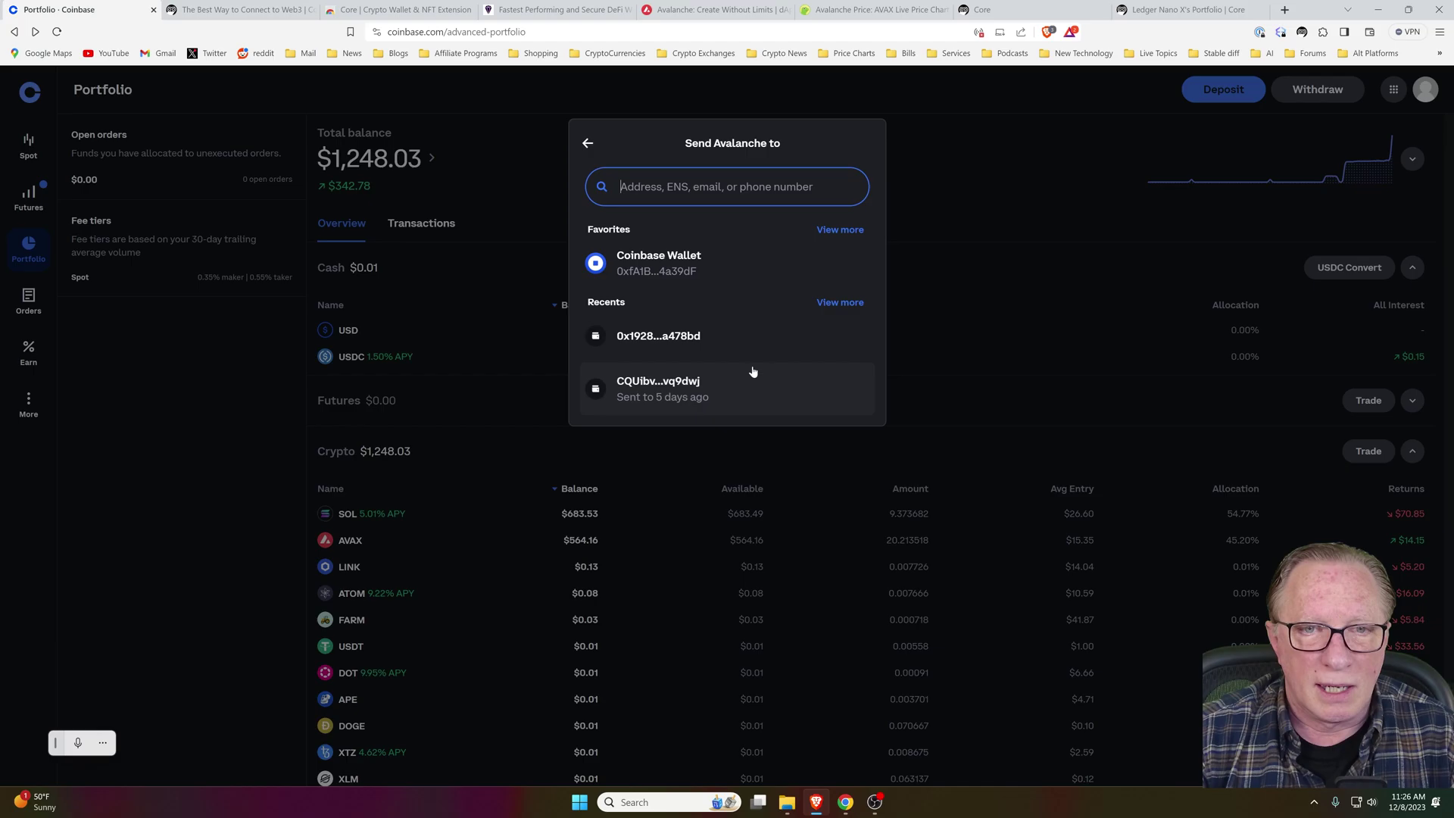
# Step: Send the 20.21194466 AVAX to the Ledger wallet's C-Chain address, then return to Core
pyautogui.rightClick(638, 188)
pyautogui.click(678, 286)
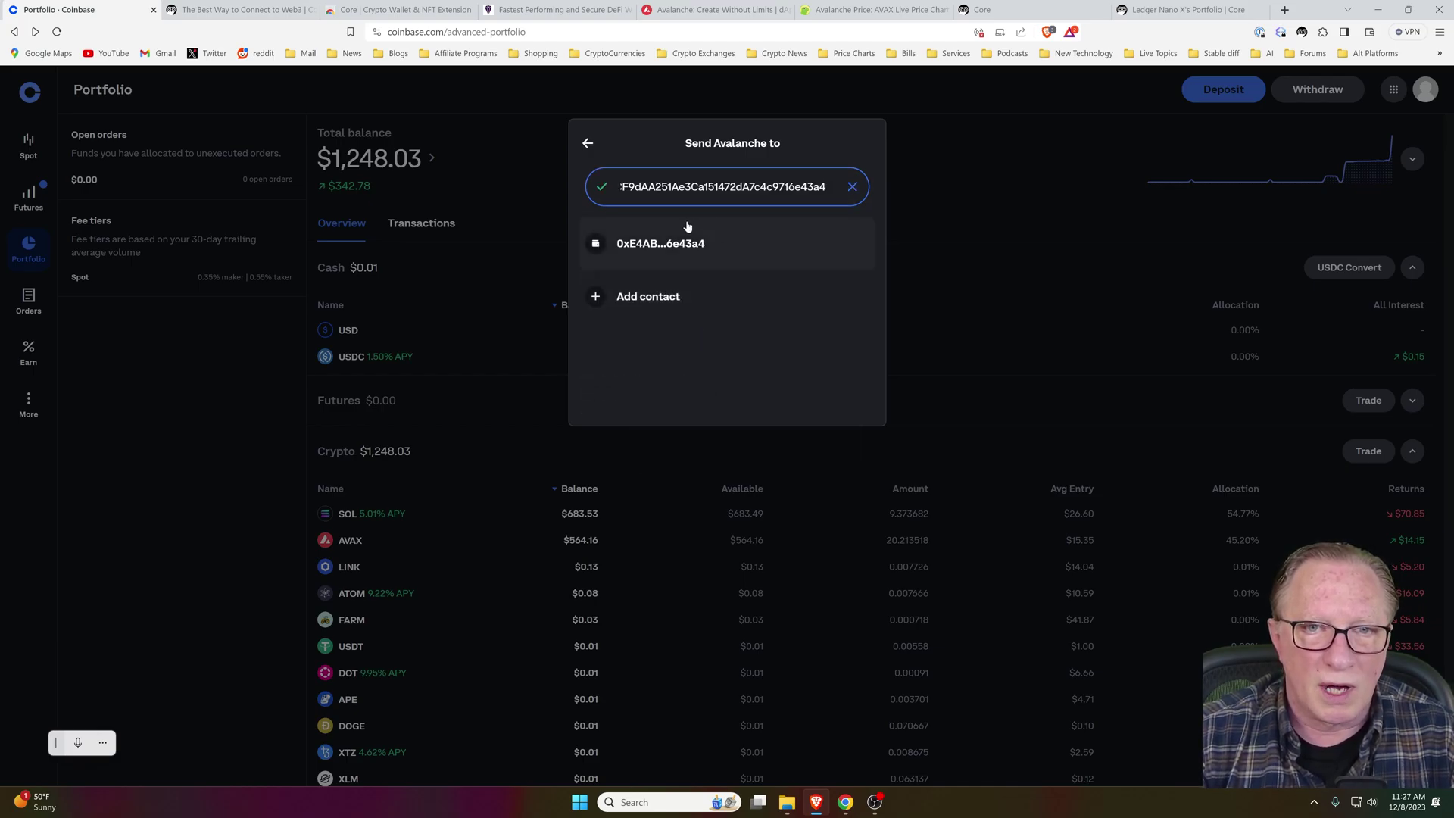
pyautogui.click(663, 244)
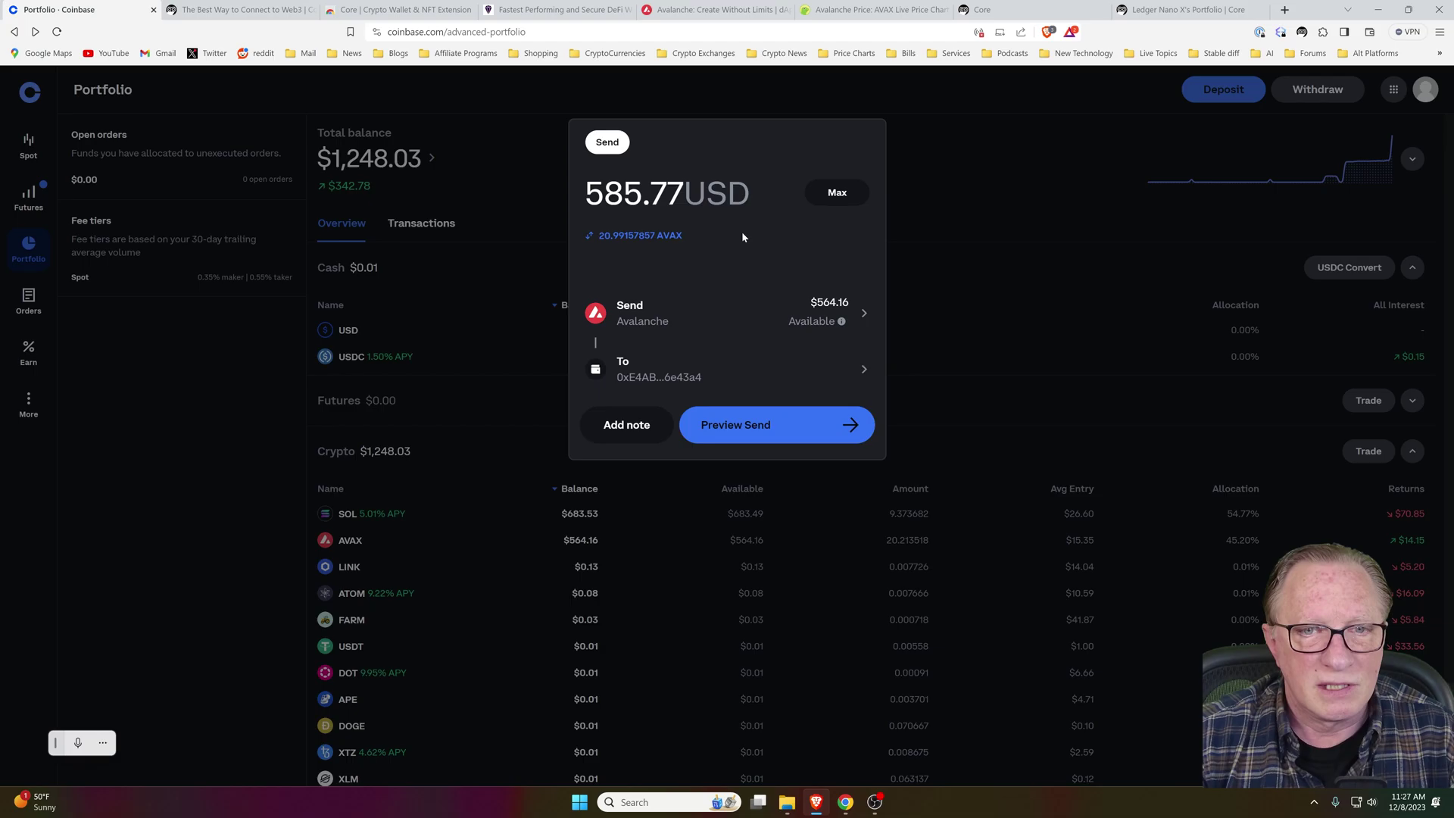
pyautogui.click(785, 428)
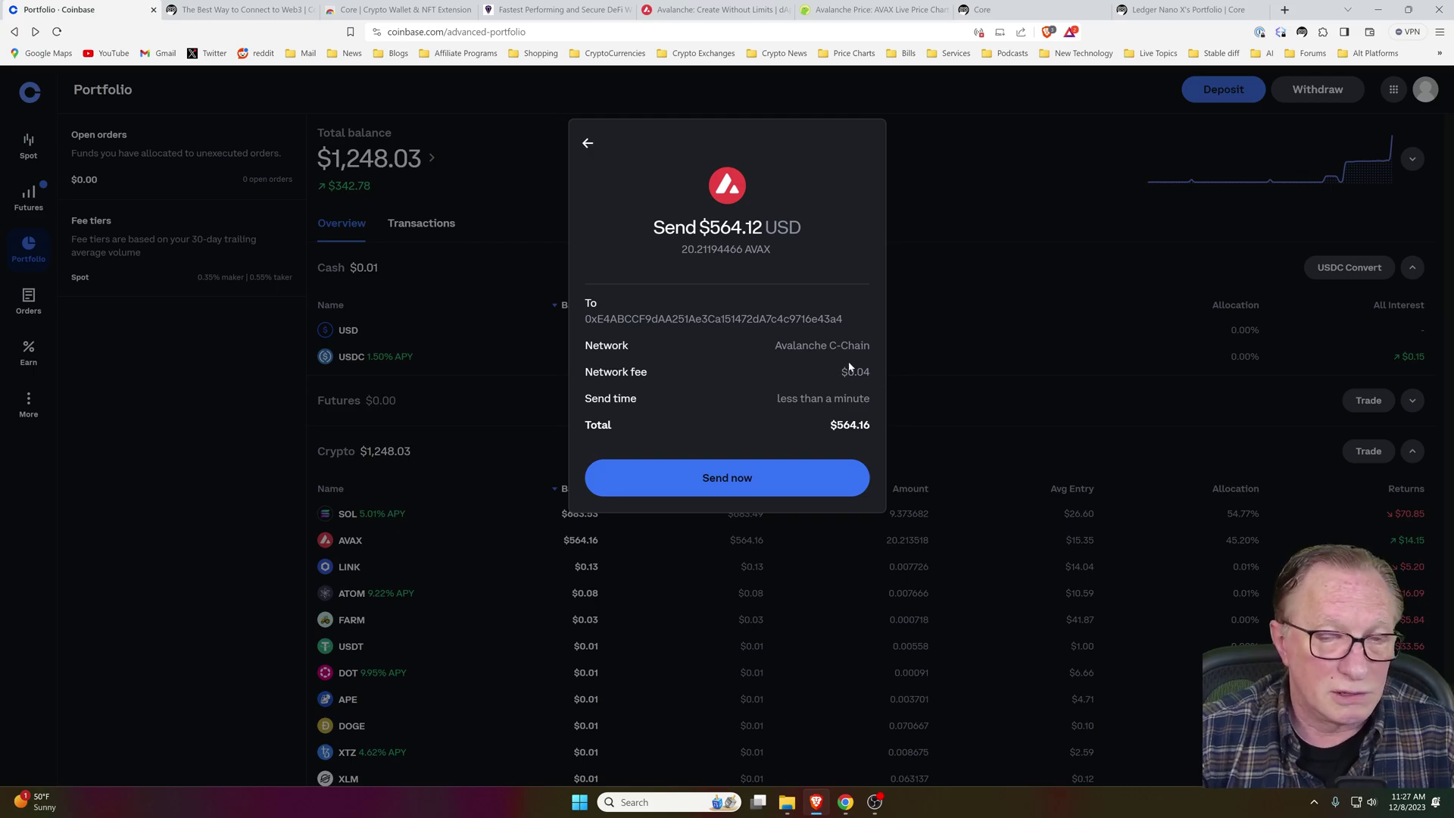
pyautogui.click(735, 487)
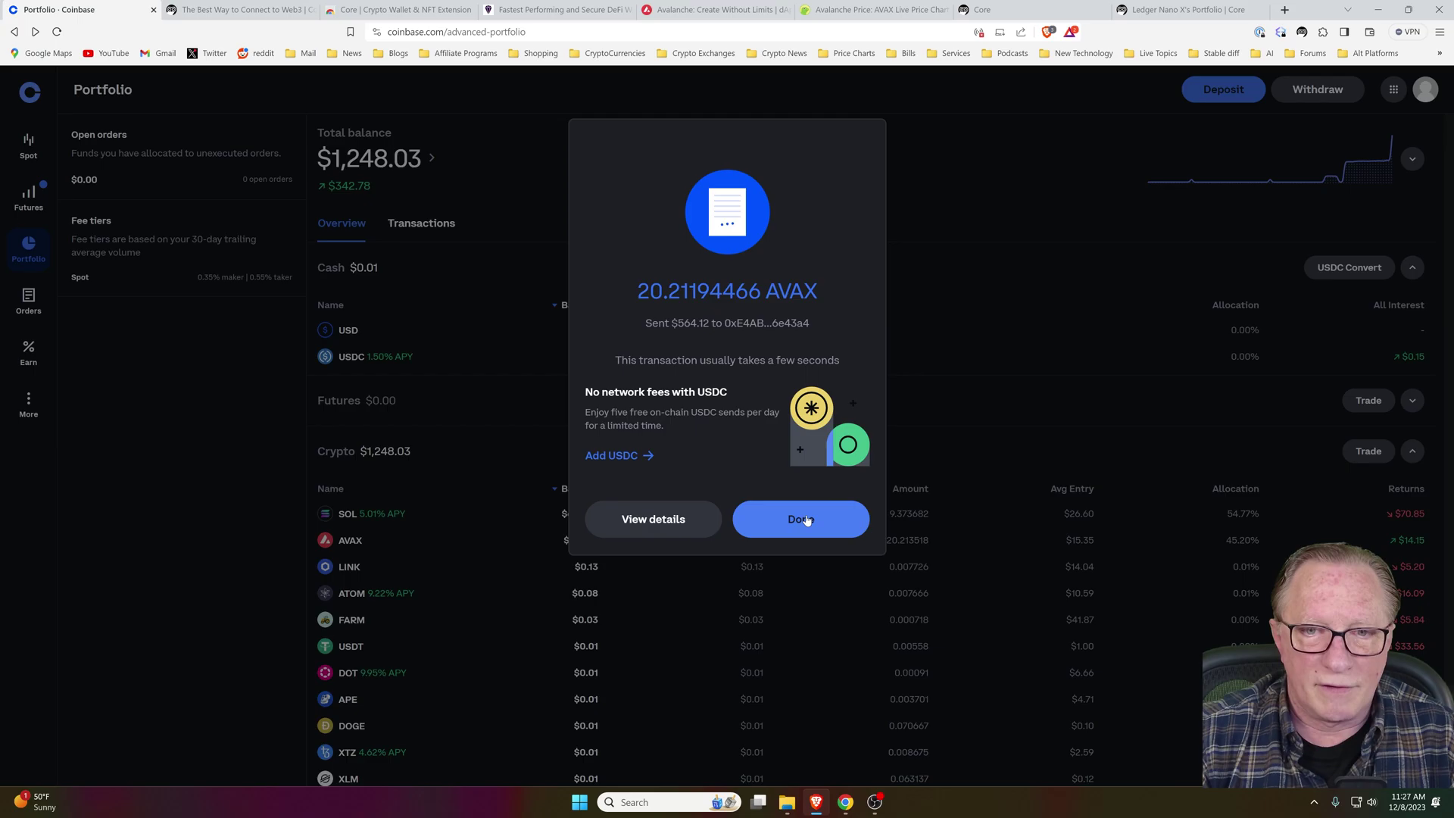
pyautogui.click(806, 519)
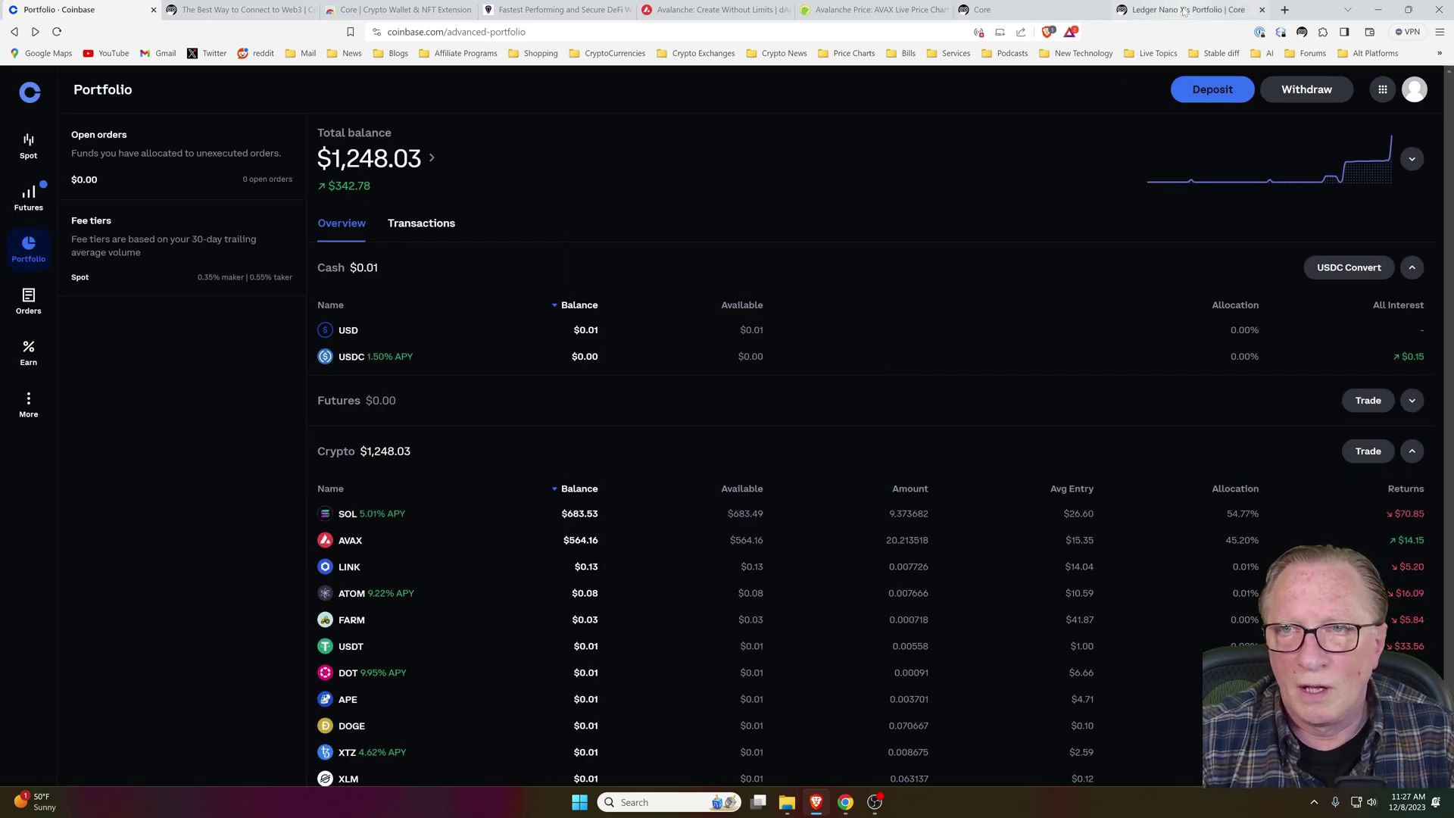
pyautogui.click(1185, 12)
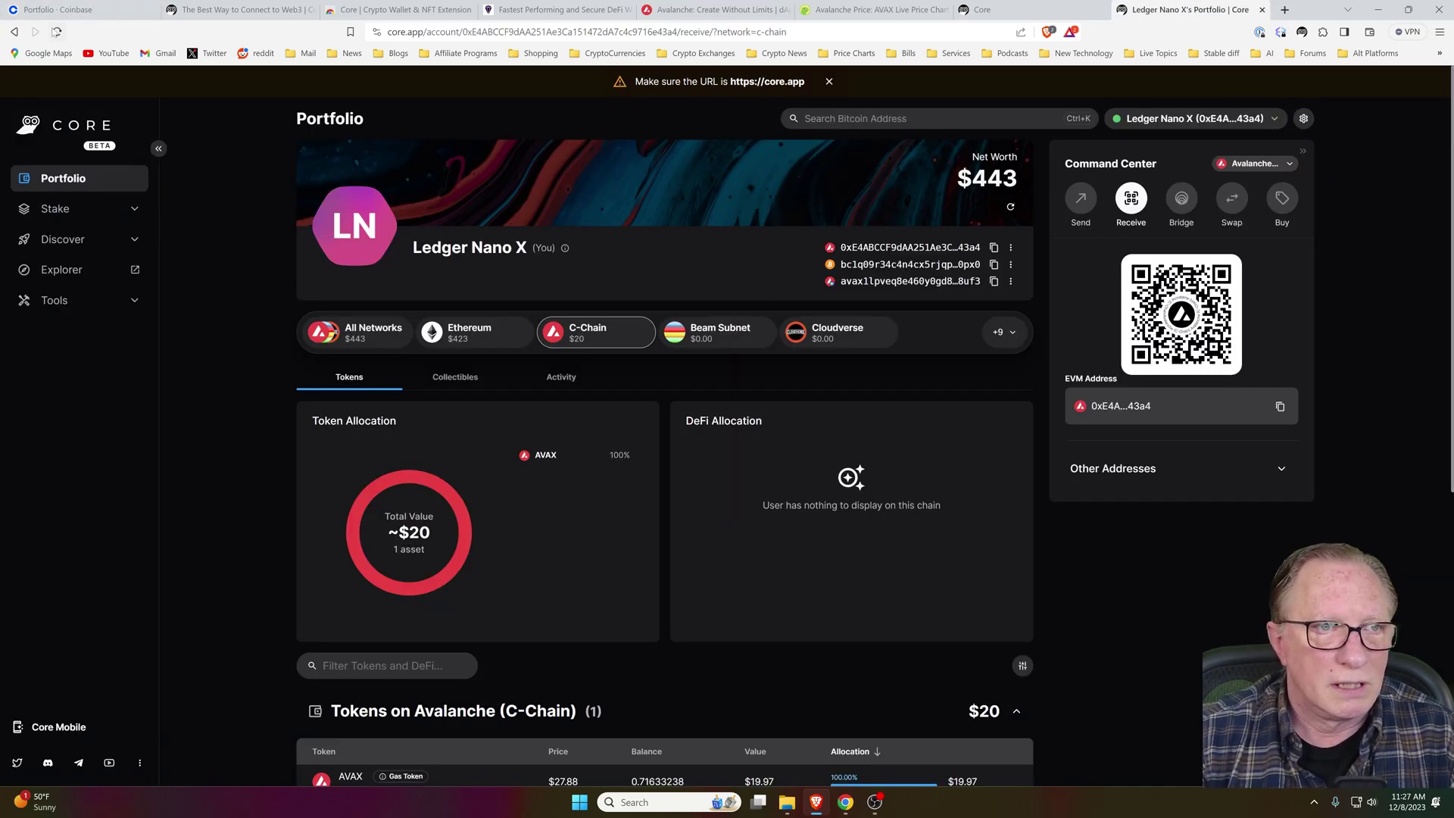
# Step: Reload Core's portfolio so C-Chain shows 20.9283 AVAX ($583.48)
pyautogui.click(56, 31)
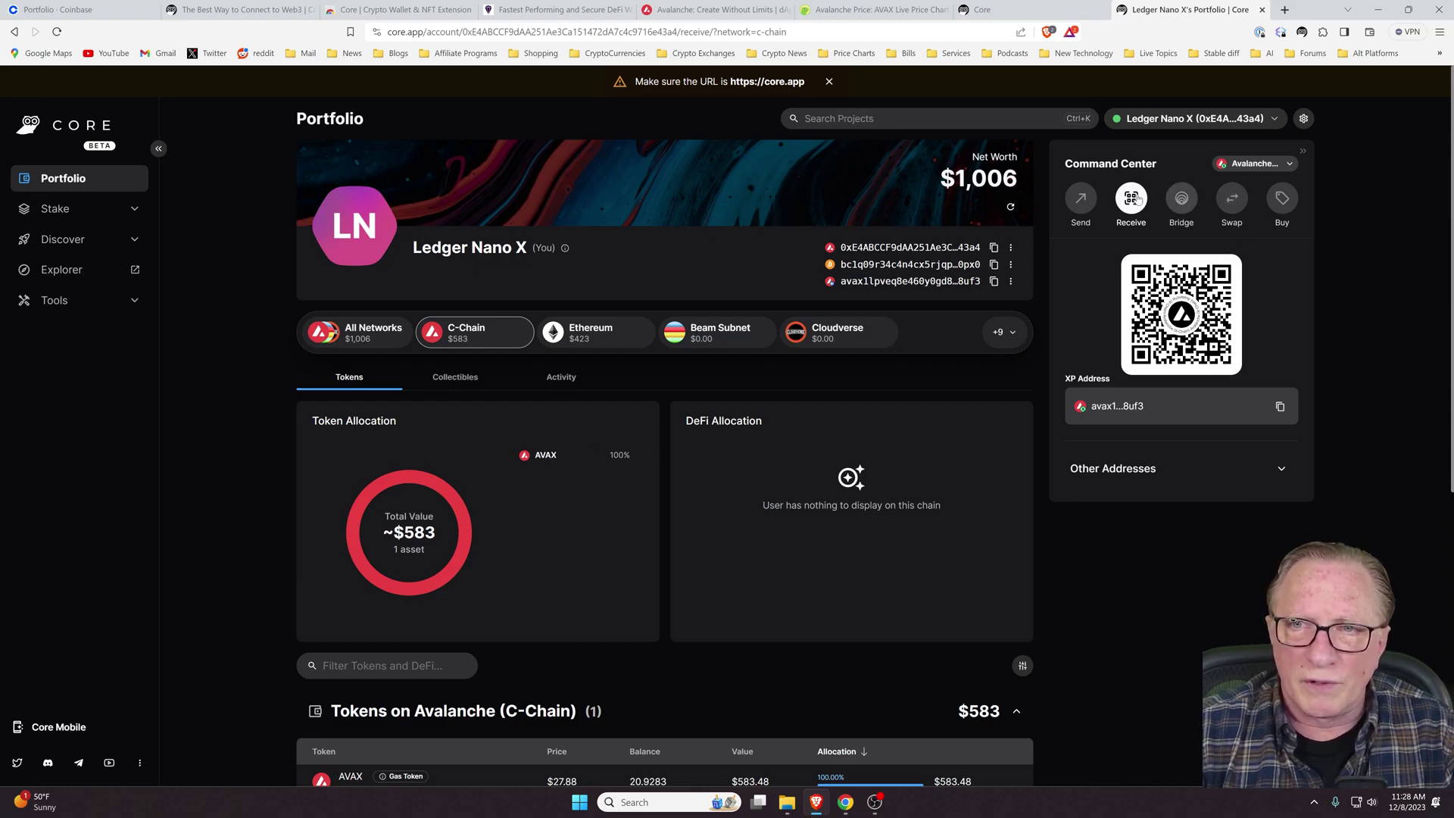
# Step: Set up a swap on Avalanche (C-Chain) from AVAX to JOE
pyautogui.click(1233, 199)
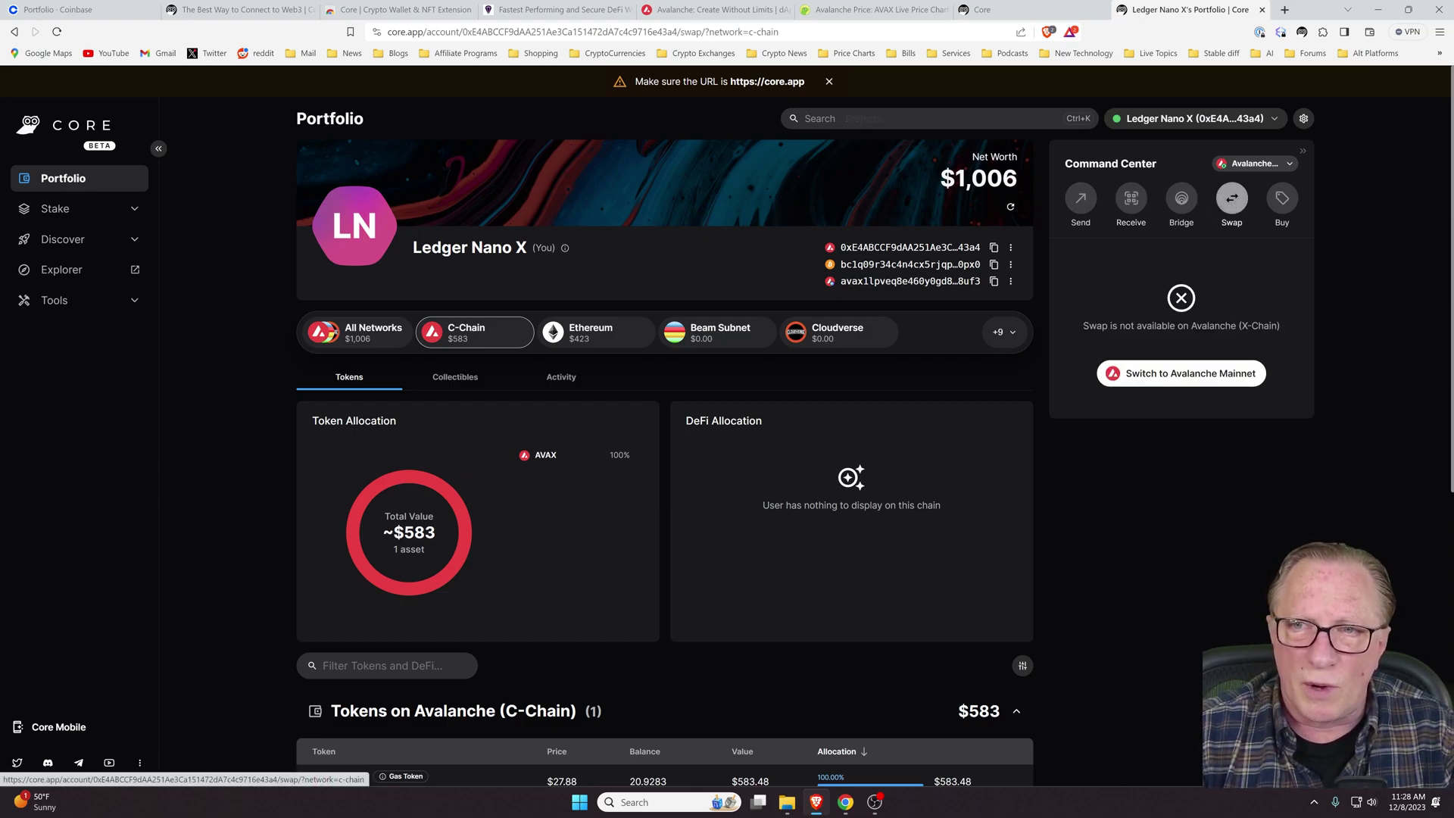
pyautogui.click(1290, 163)
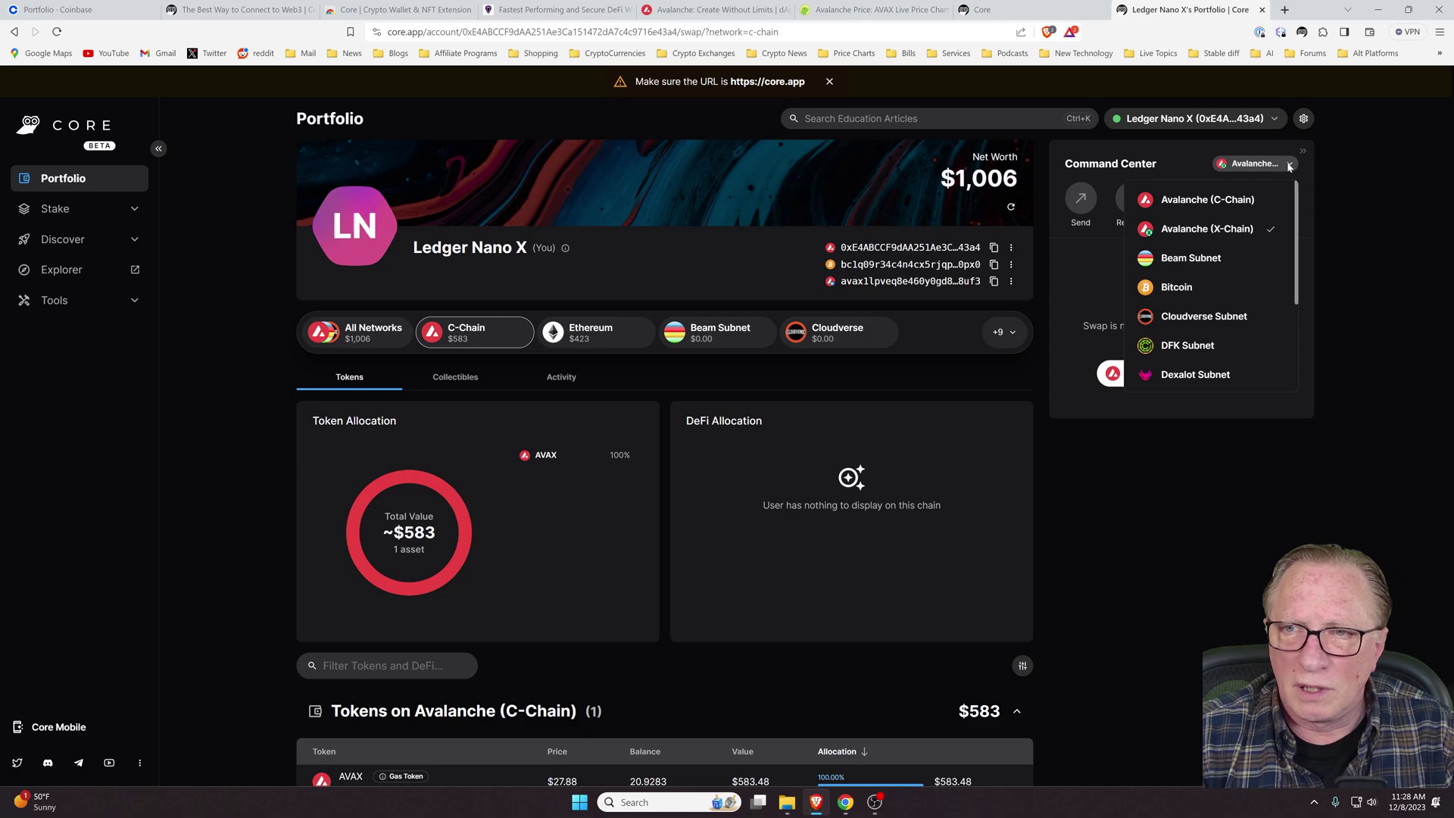
pyautogui.click(1212, 199)
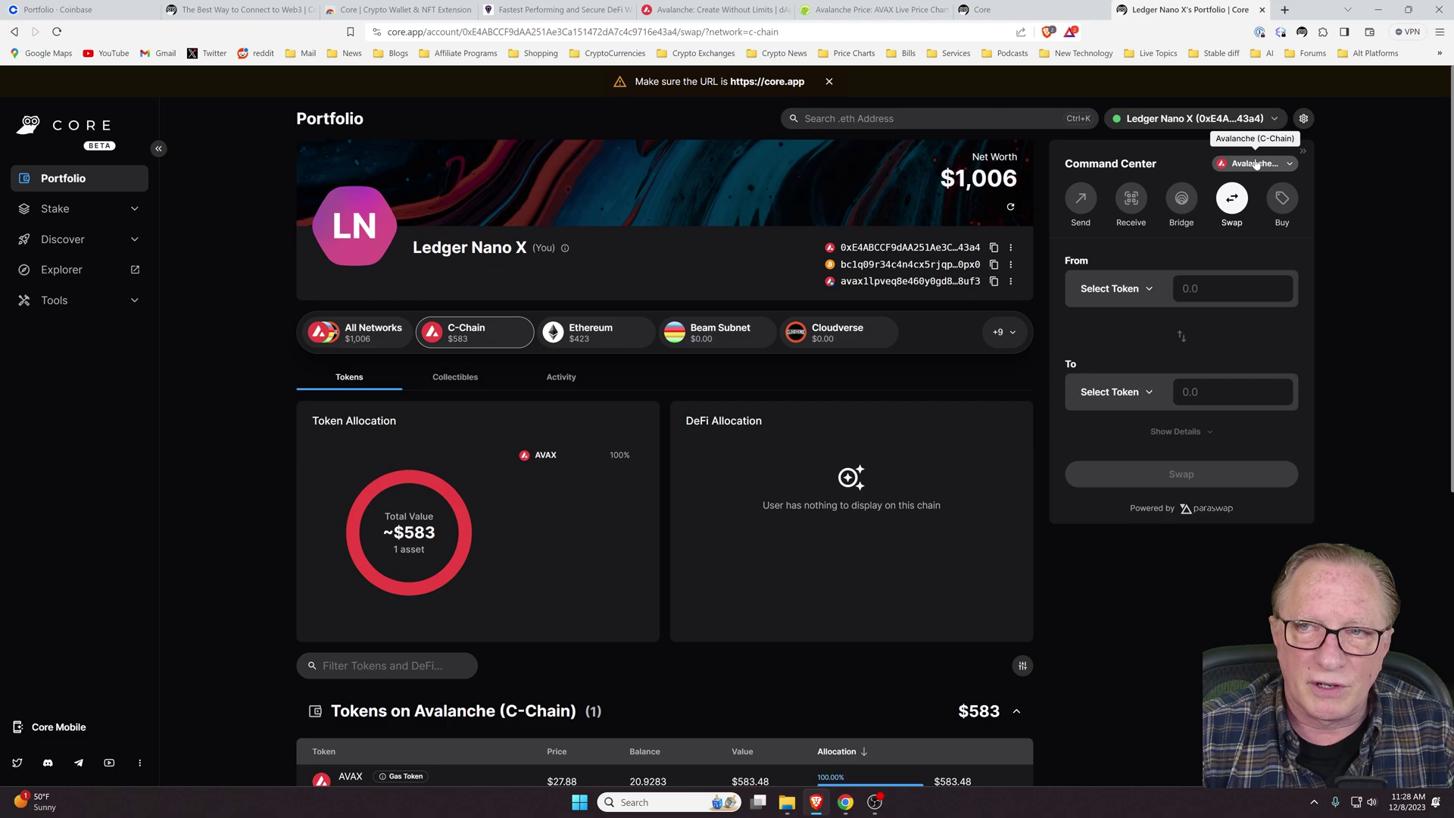
pyautogui.click(1117, 288)
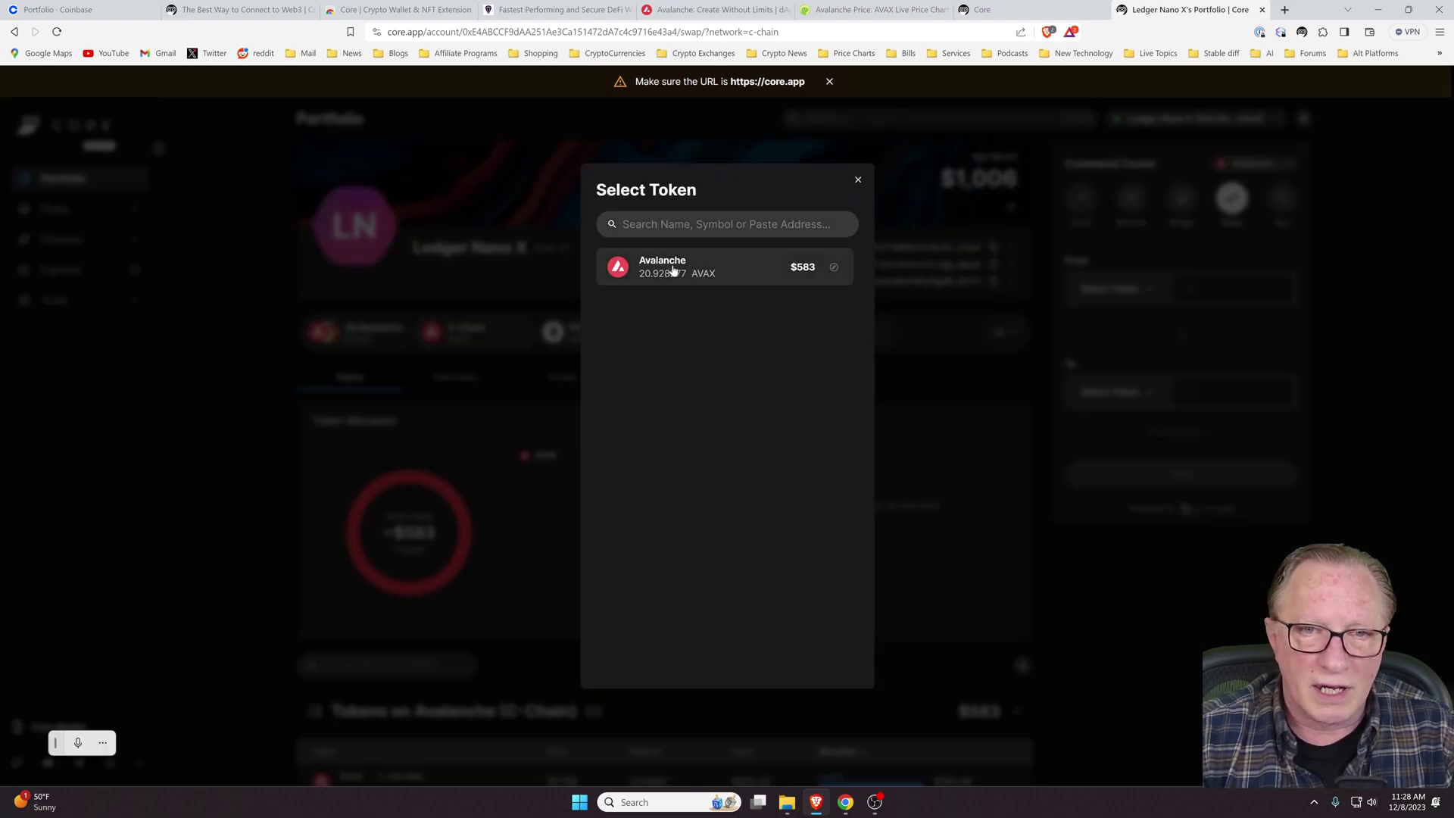
pyautogui.click(667, 272)
pyautogui.click(1124, 392)
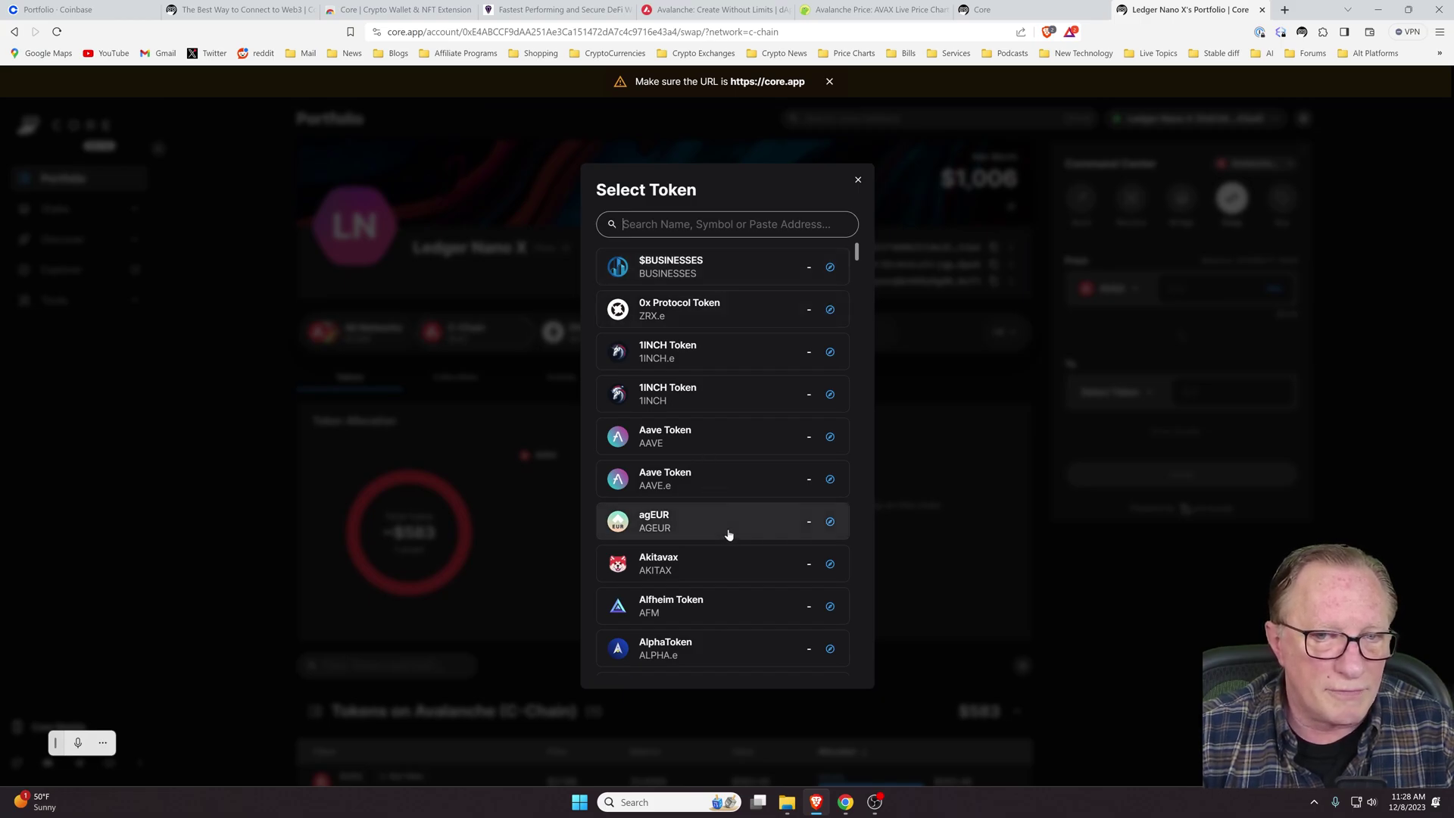
pyautogui.scroll(-3, 729, 532)
pyautogui.scroll(-7, 730, 532)
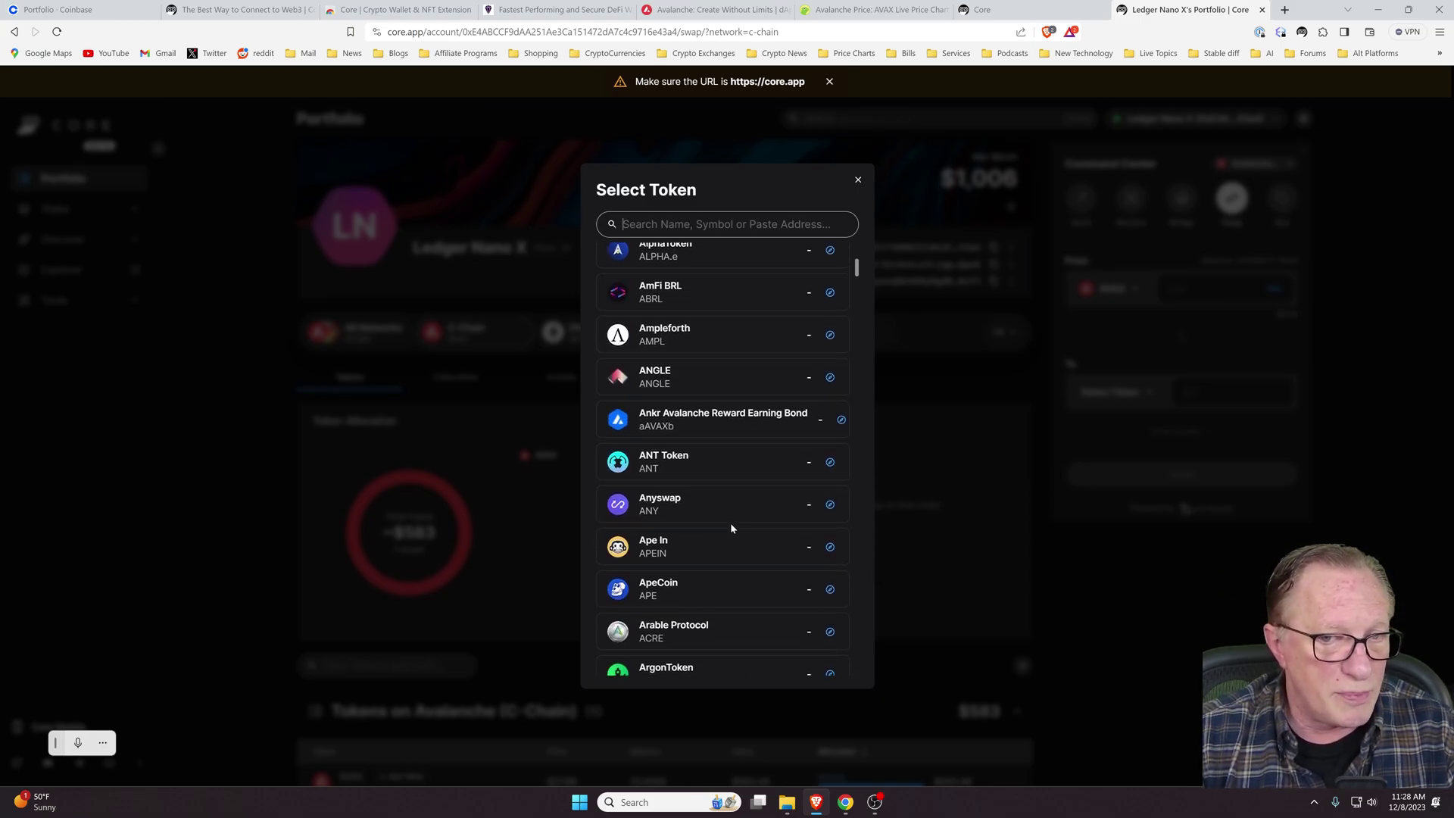
pyautogui.scroll(-5, 732, 528)
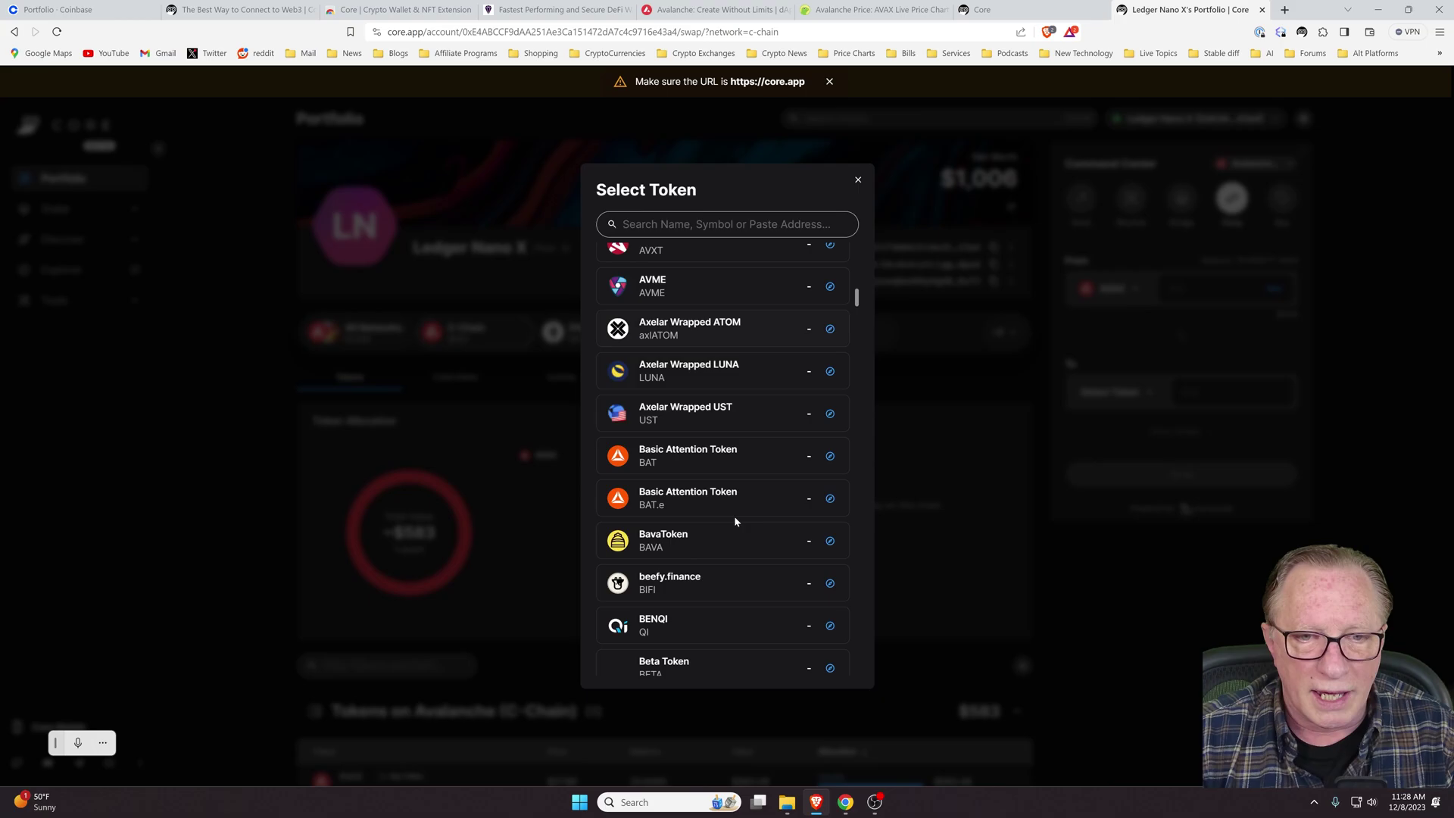
pyautogui.scroll(2, 734, 512)
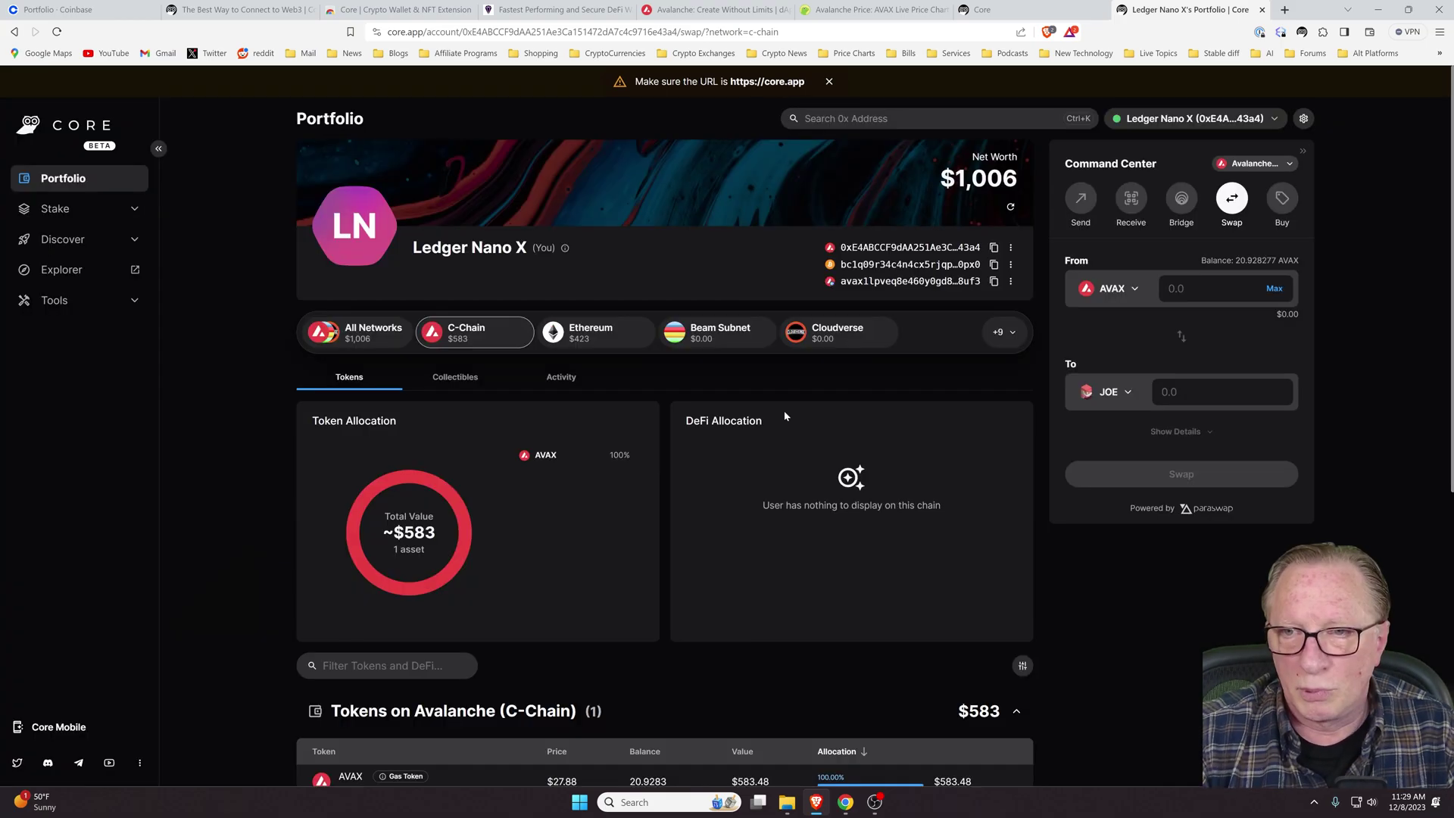
# Step: Enter 0.5 AVAX as the swap amount and submit the swap
pyautogui.click(1212, 288)
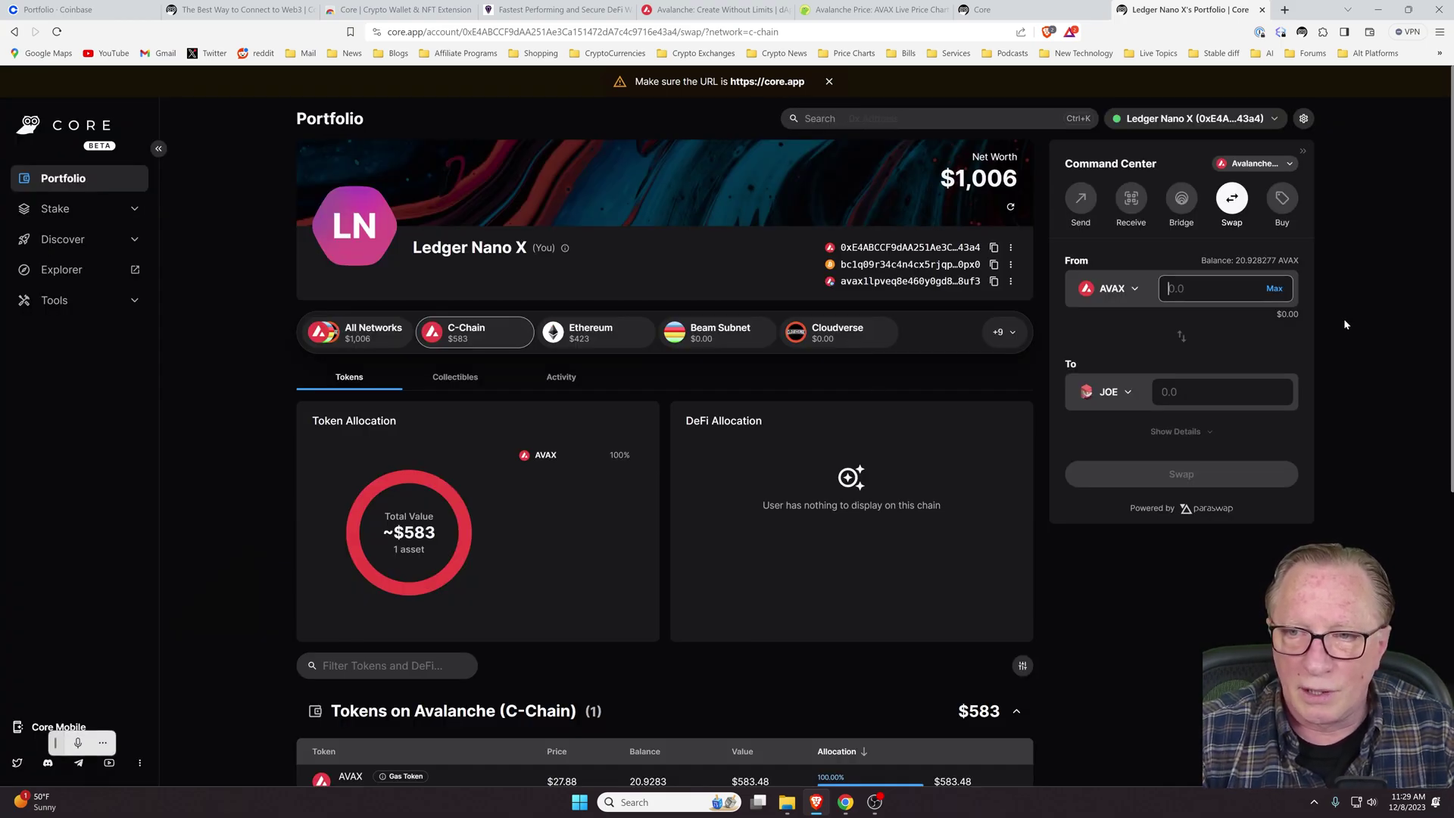
pyautogui.write('1')
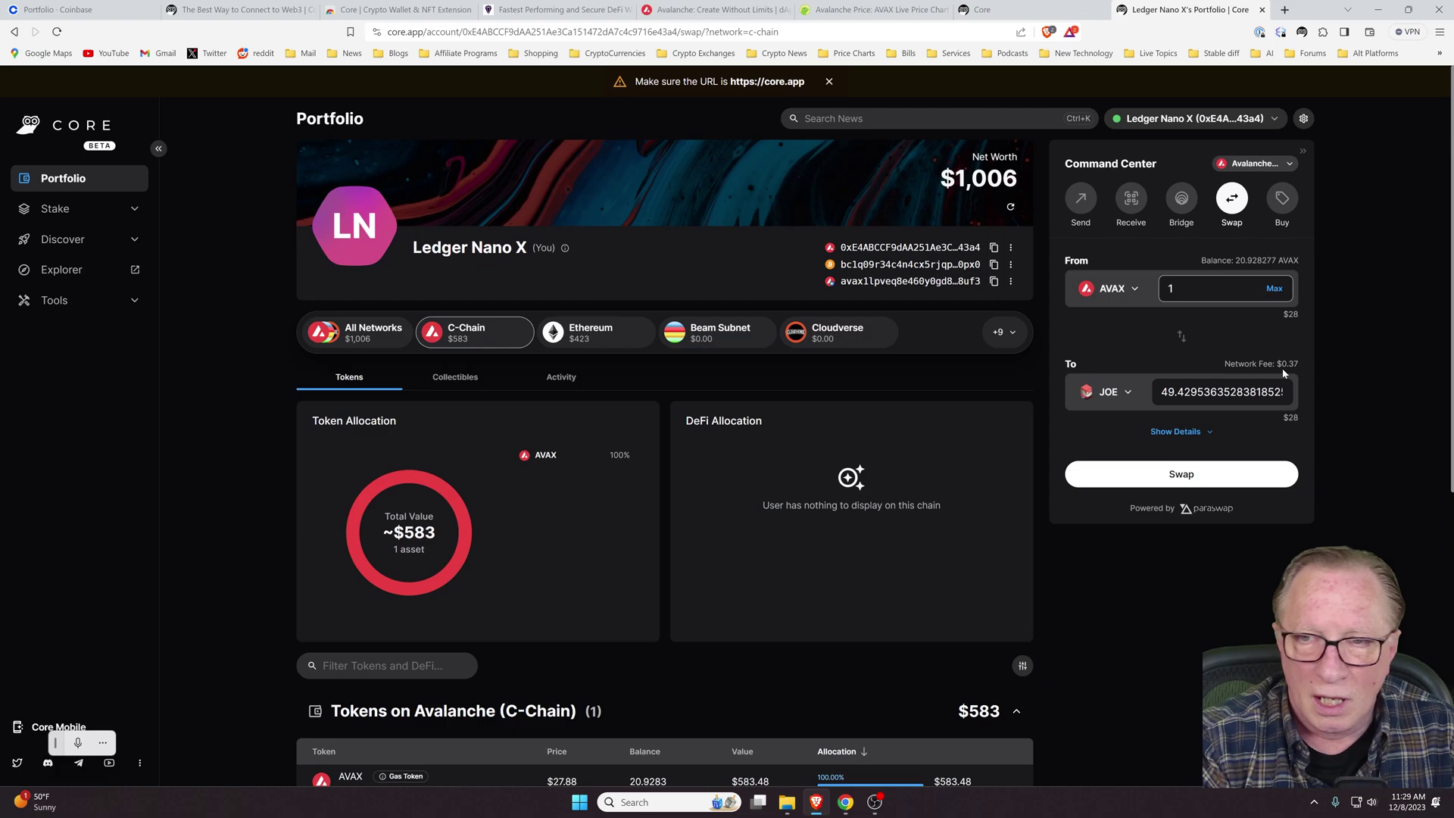
pyautogui.press('BackSpace')
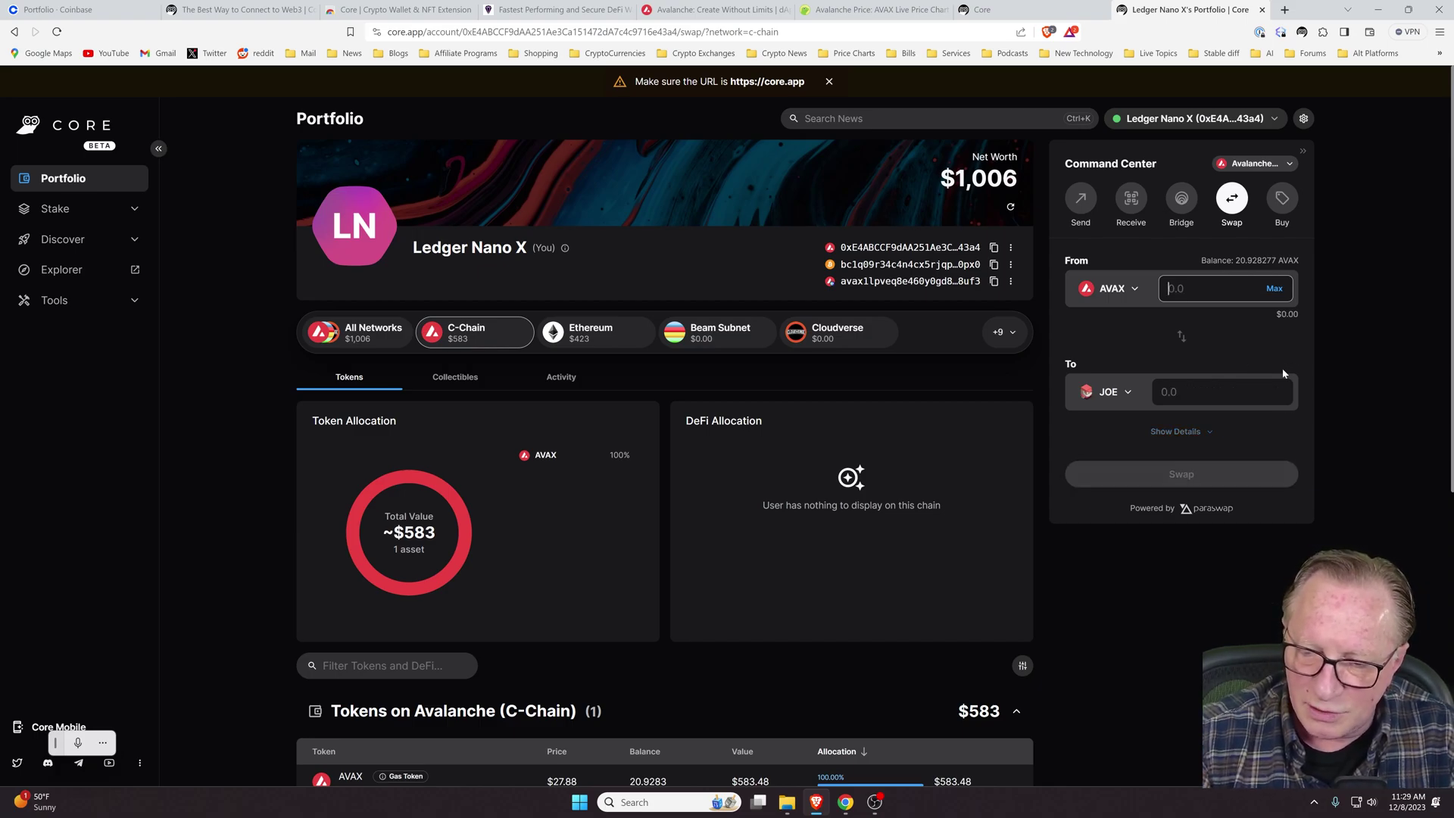
pyautogui.write('0.5')
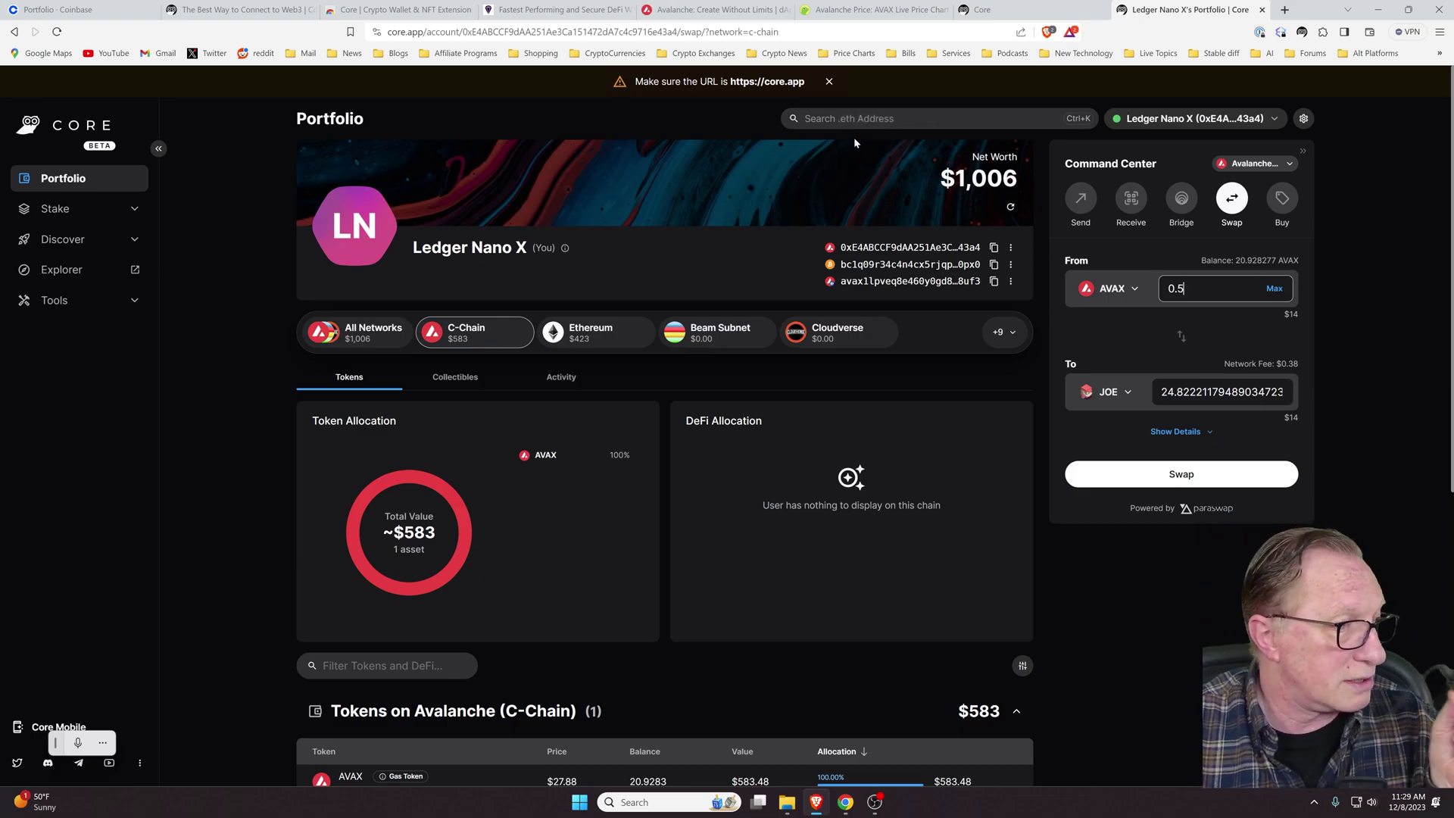
pyautogui.click(1181, 476)
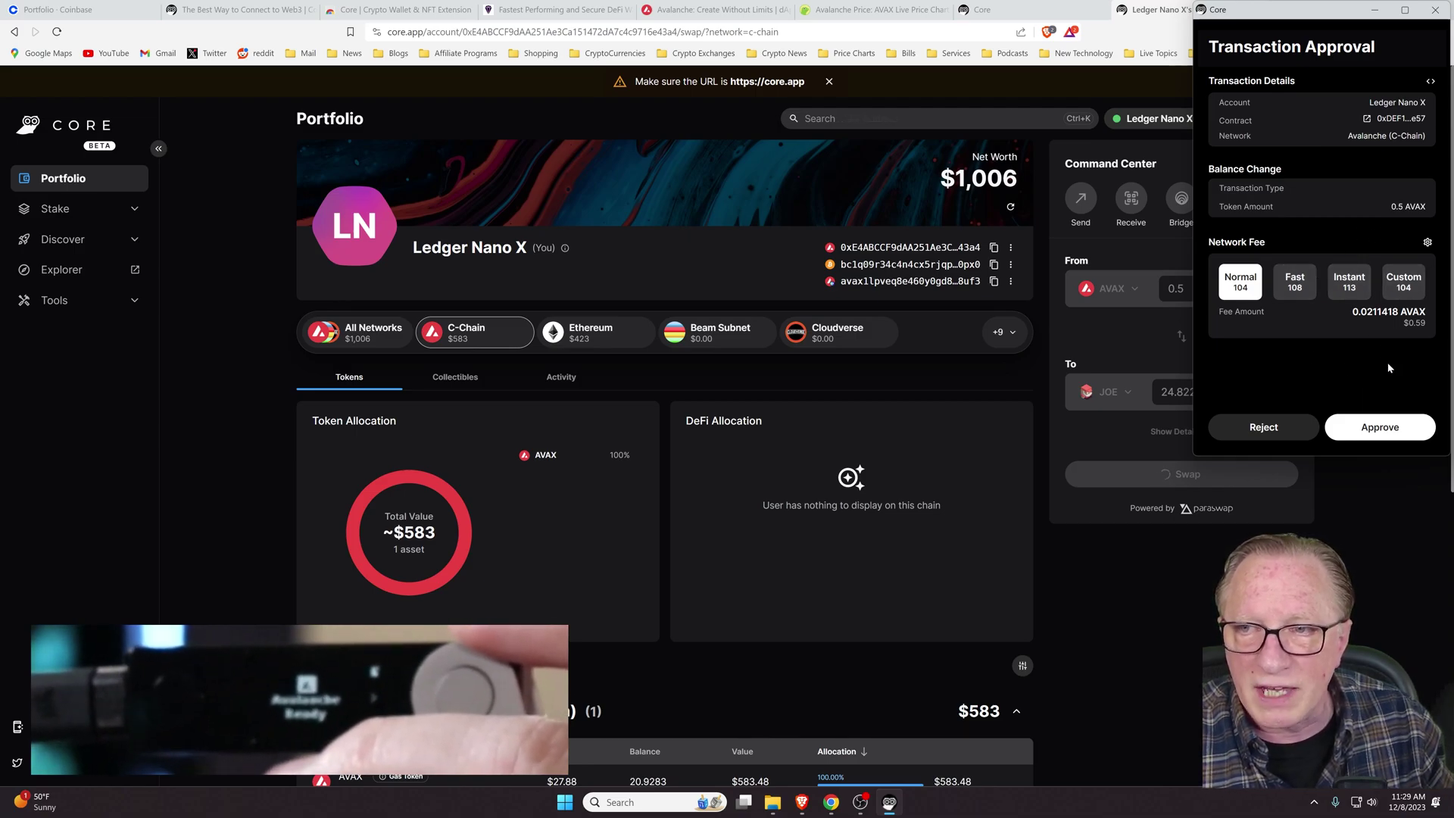
# Step: Approve the 0.5 AVAX-to-JOE swap transaction and confirm it on the Ledger
pyautogui.click(1378, 429)
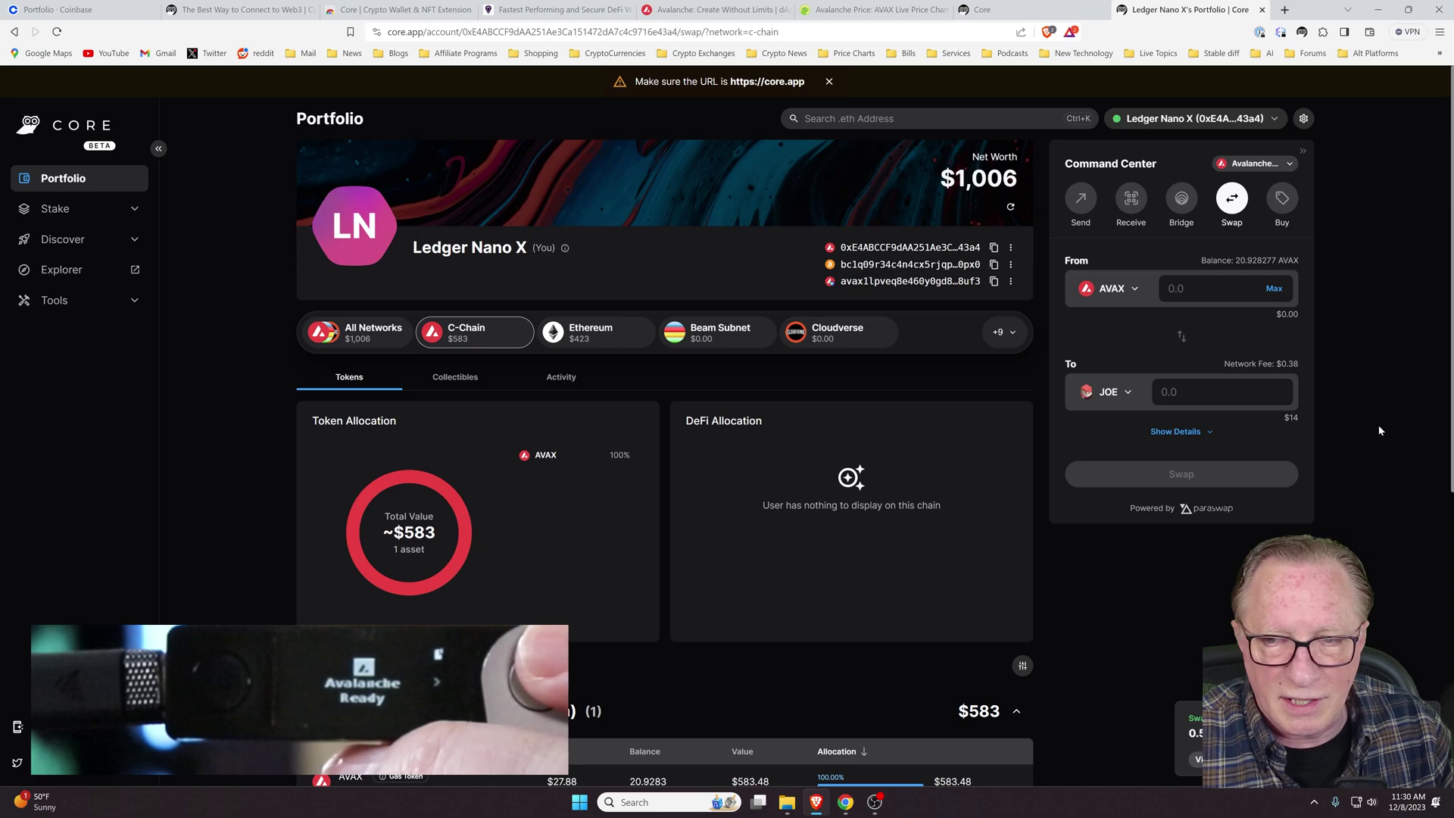
pyautogui.moveTo(460, 547)
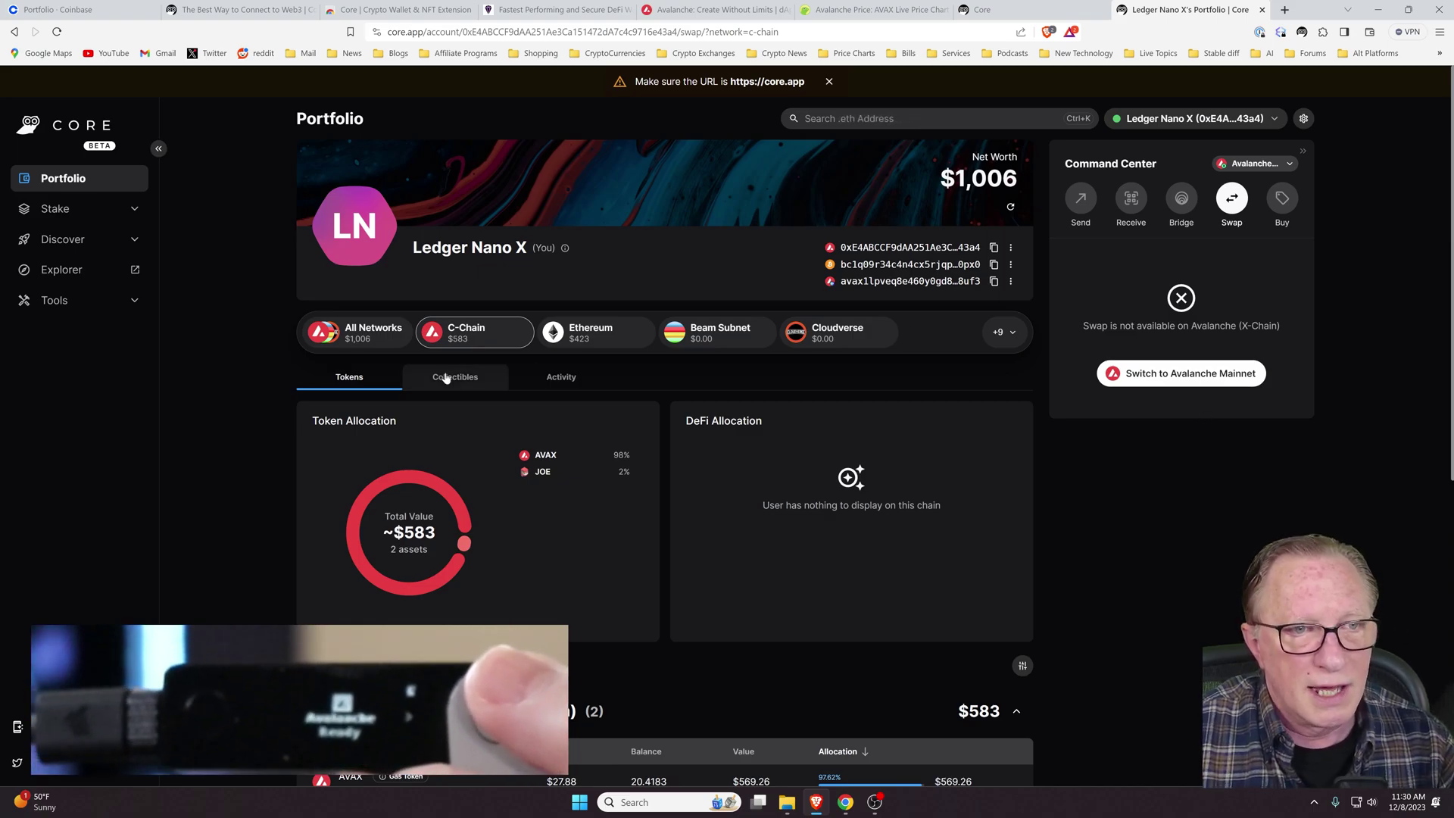
# Step: Go to Stake and begin delegating AVAX to a validator via Delegate and Get Started
pyautogui.click(75, 213)
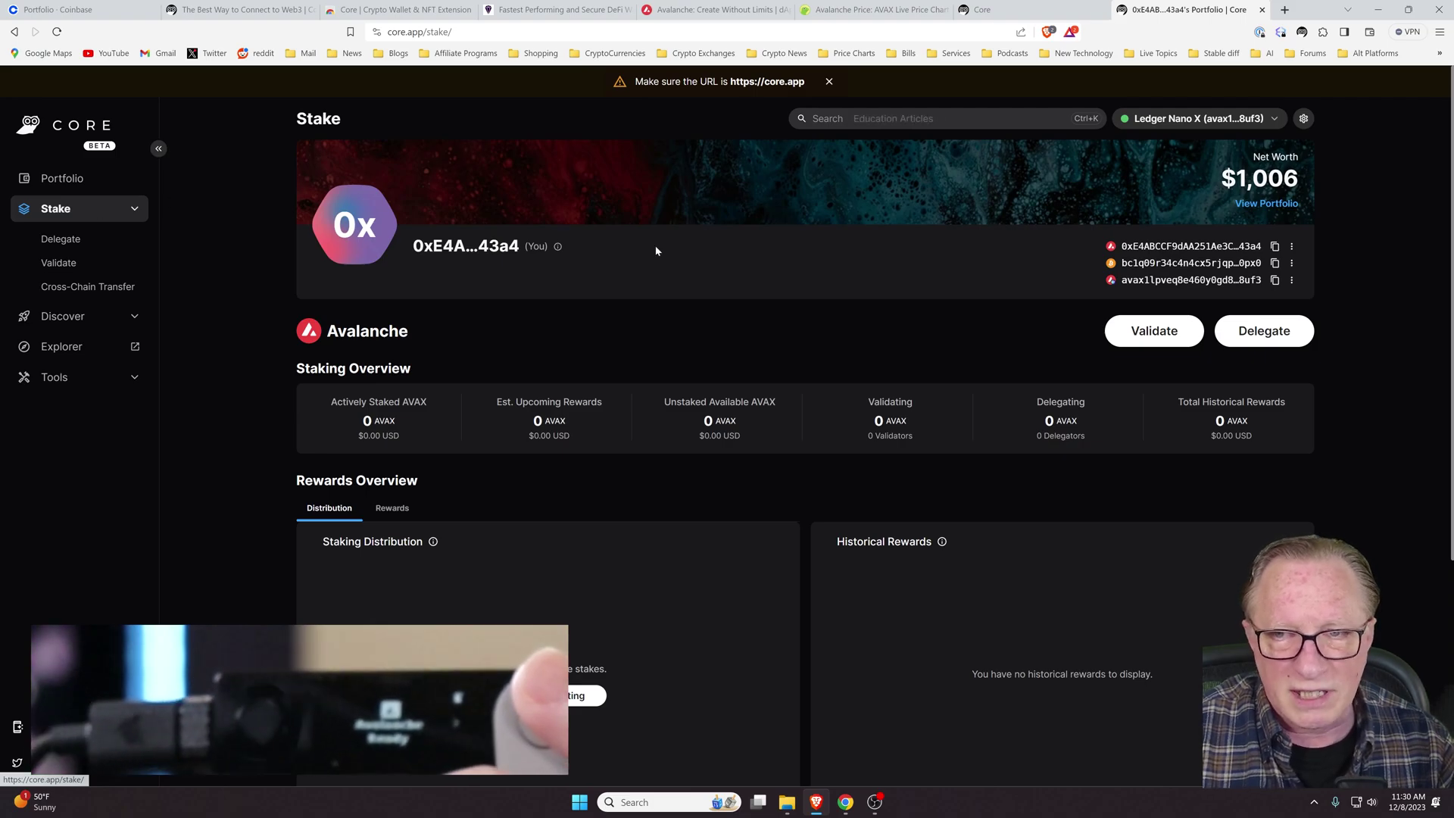
pyautogui.click(1265, 349)
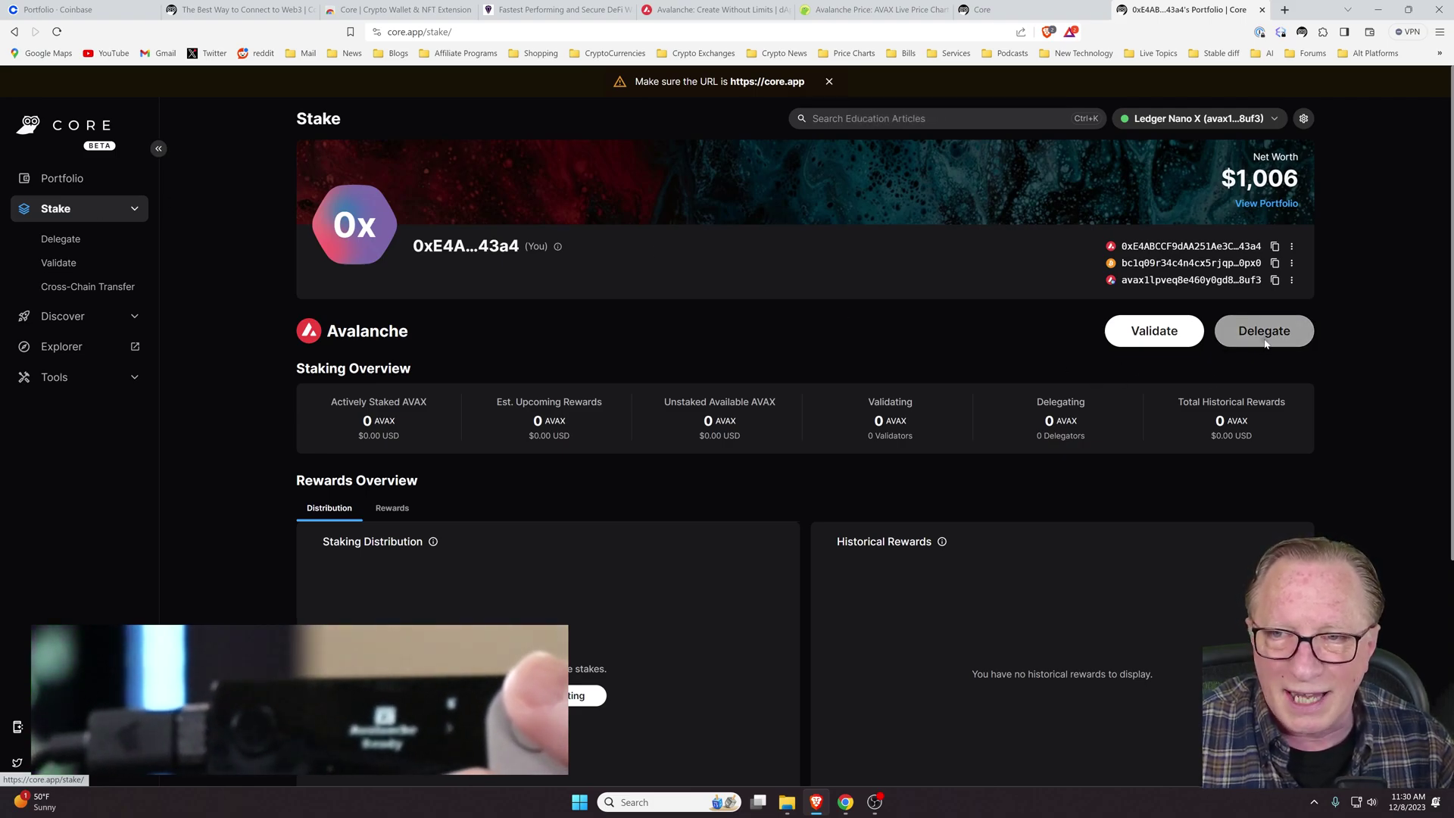
pyautogui.click(1025, 426)
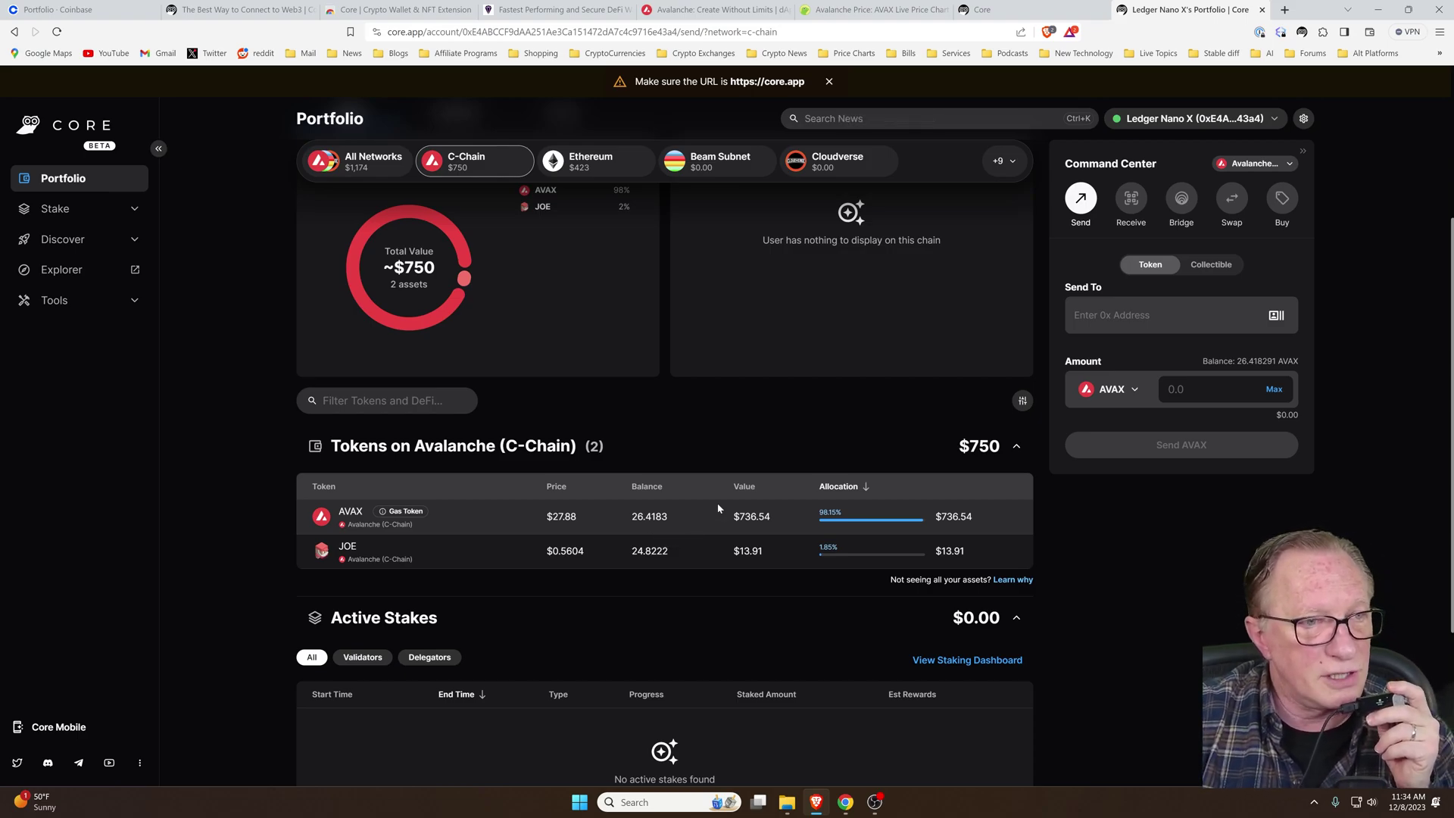
# Step: Return to the Stake section in the sidebar to restart the delegation
pyautogui.scroll(2, 203, 493)
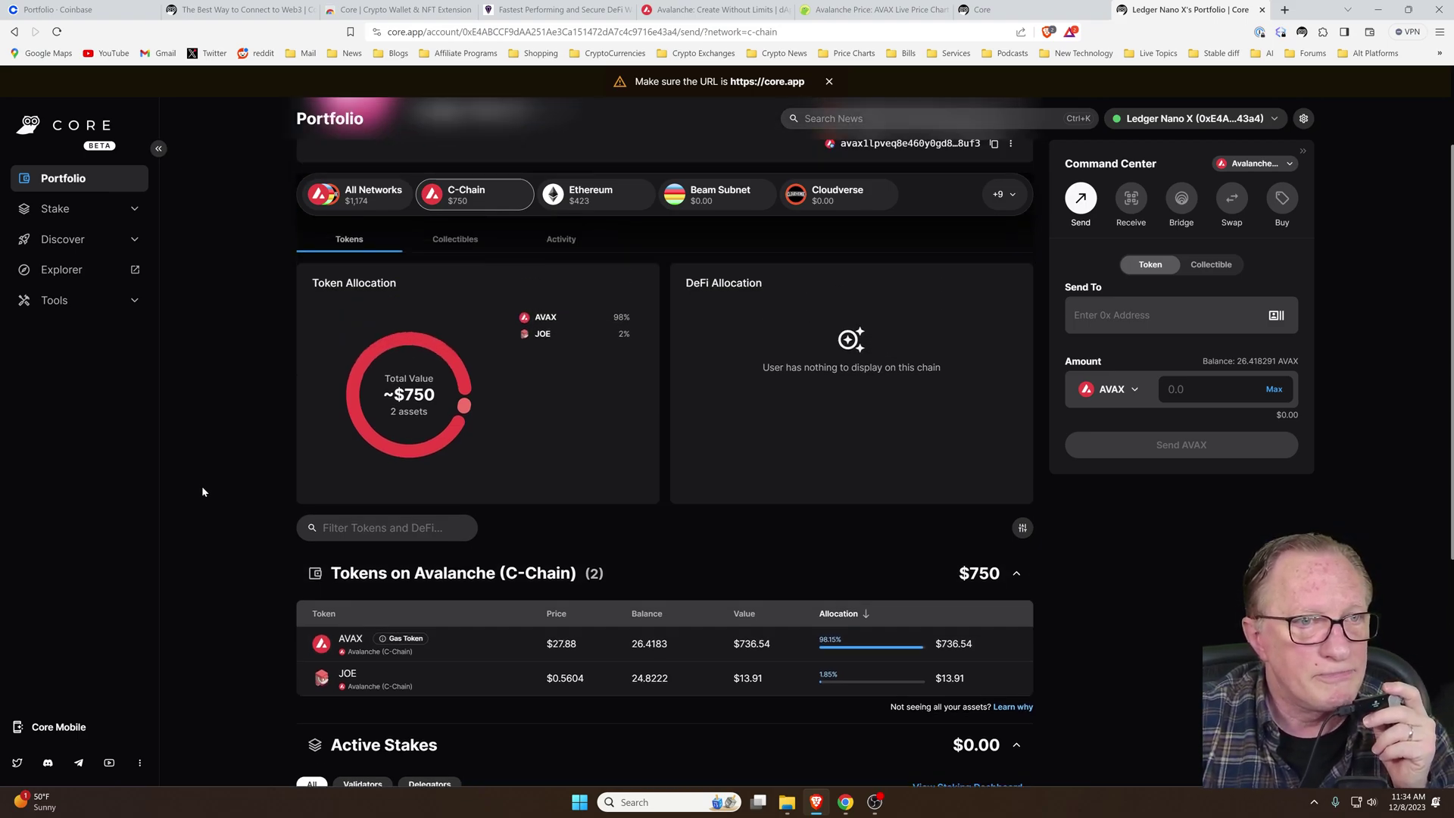
pyautogui.click(117, 211)
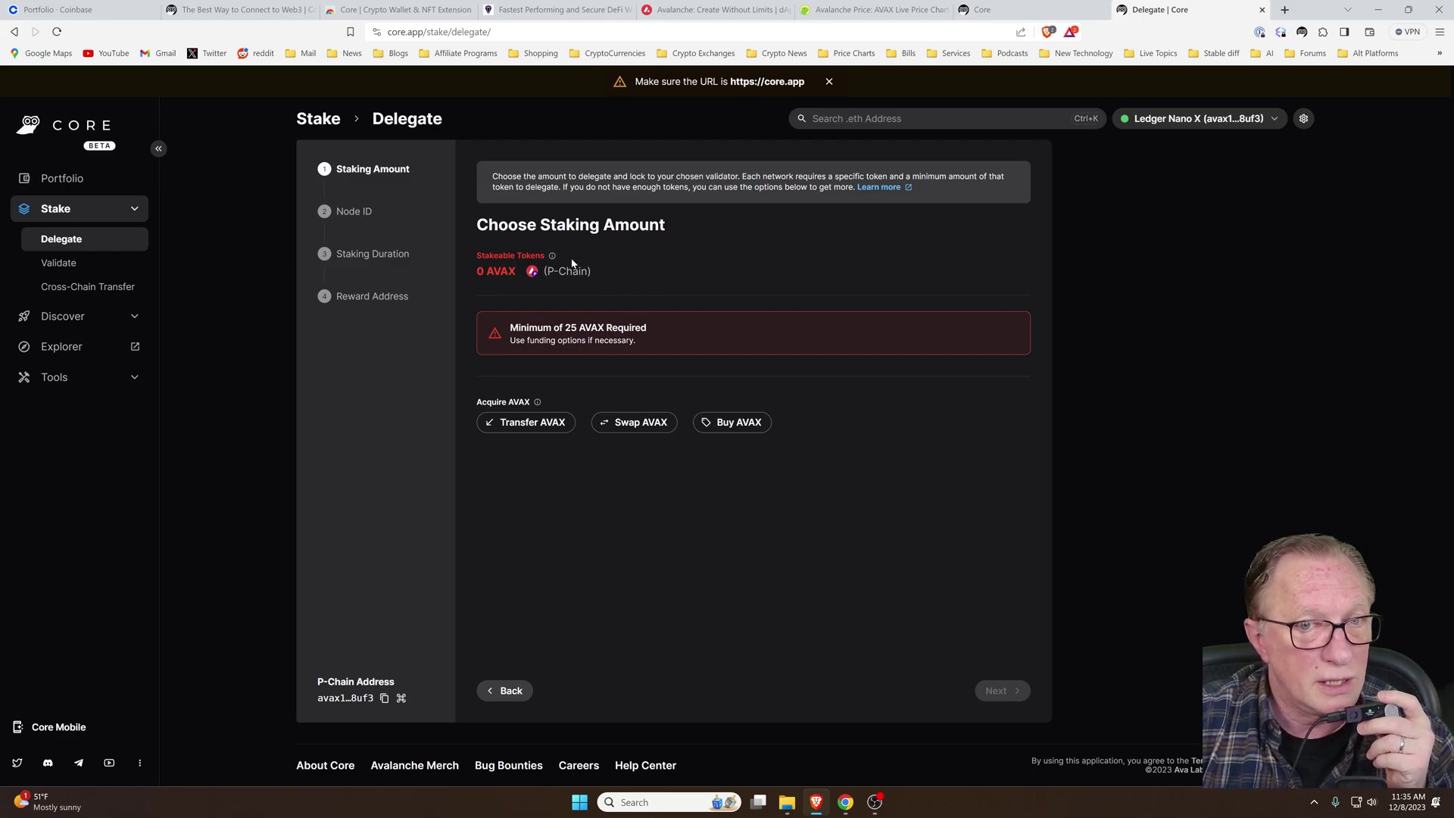
# Step: Set up a C-Chain to P-Chain transfer with a 25.3 AVAX amount
pyautogui.click(527, 425)
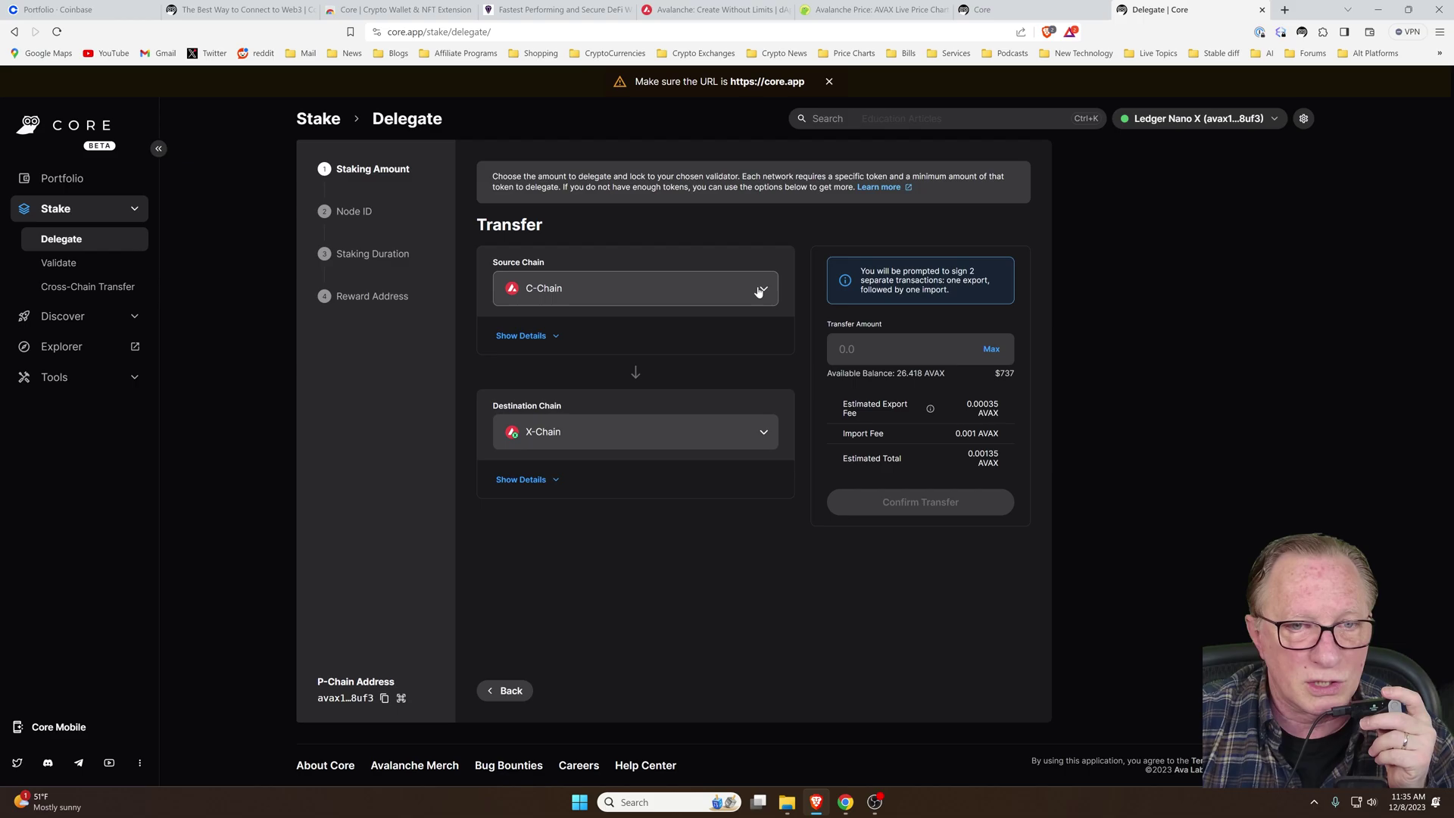
pyautogui.click(763, 433)
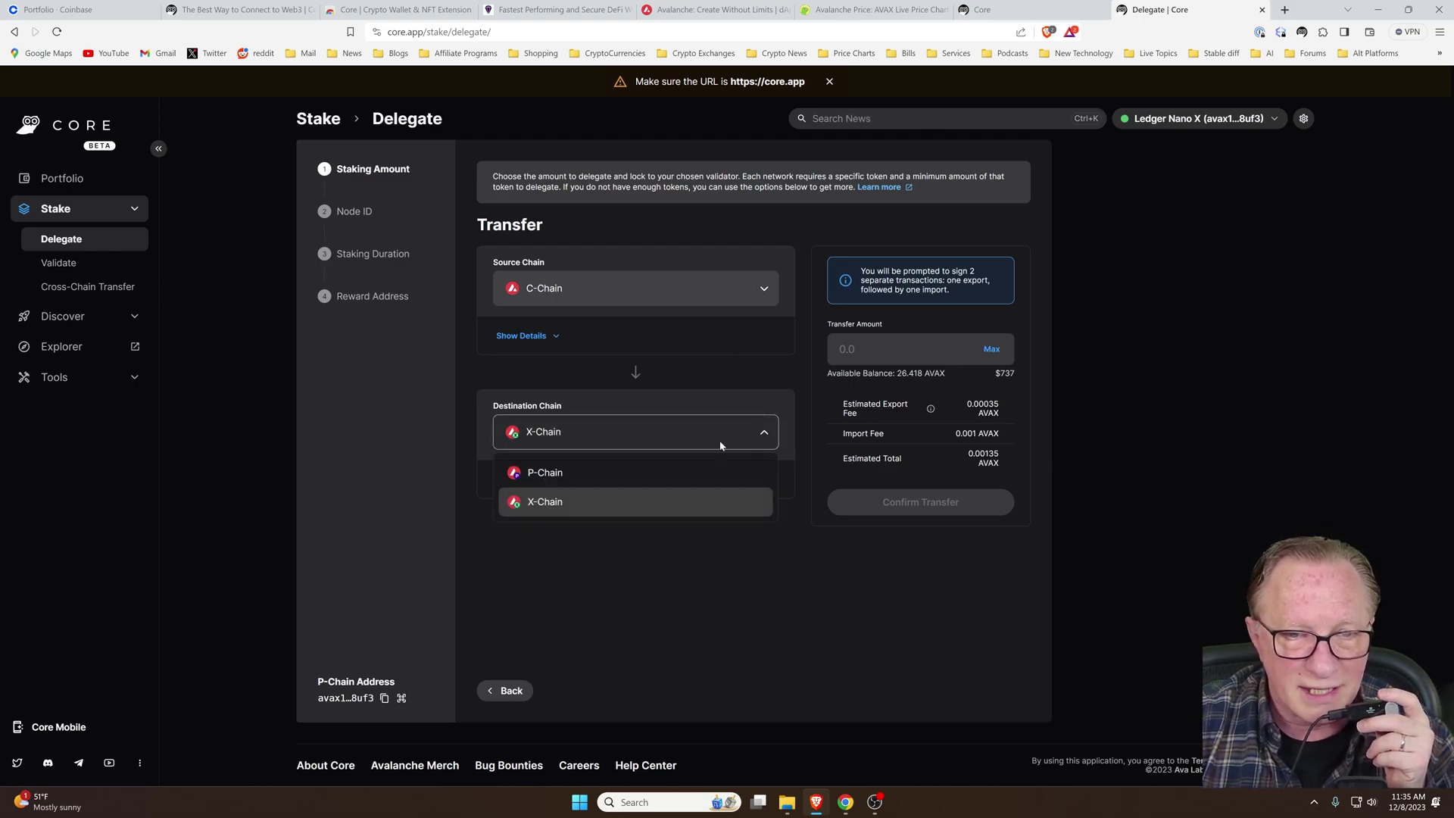
pyautogui.click(560, 473)
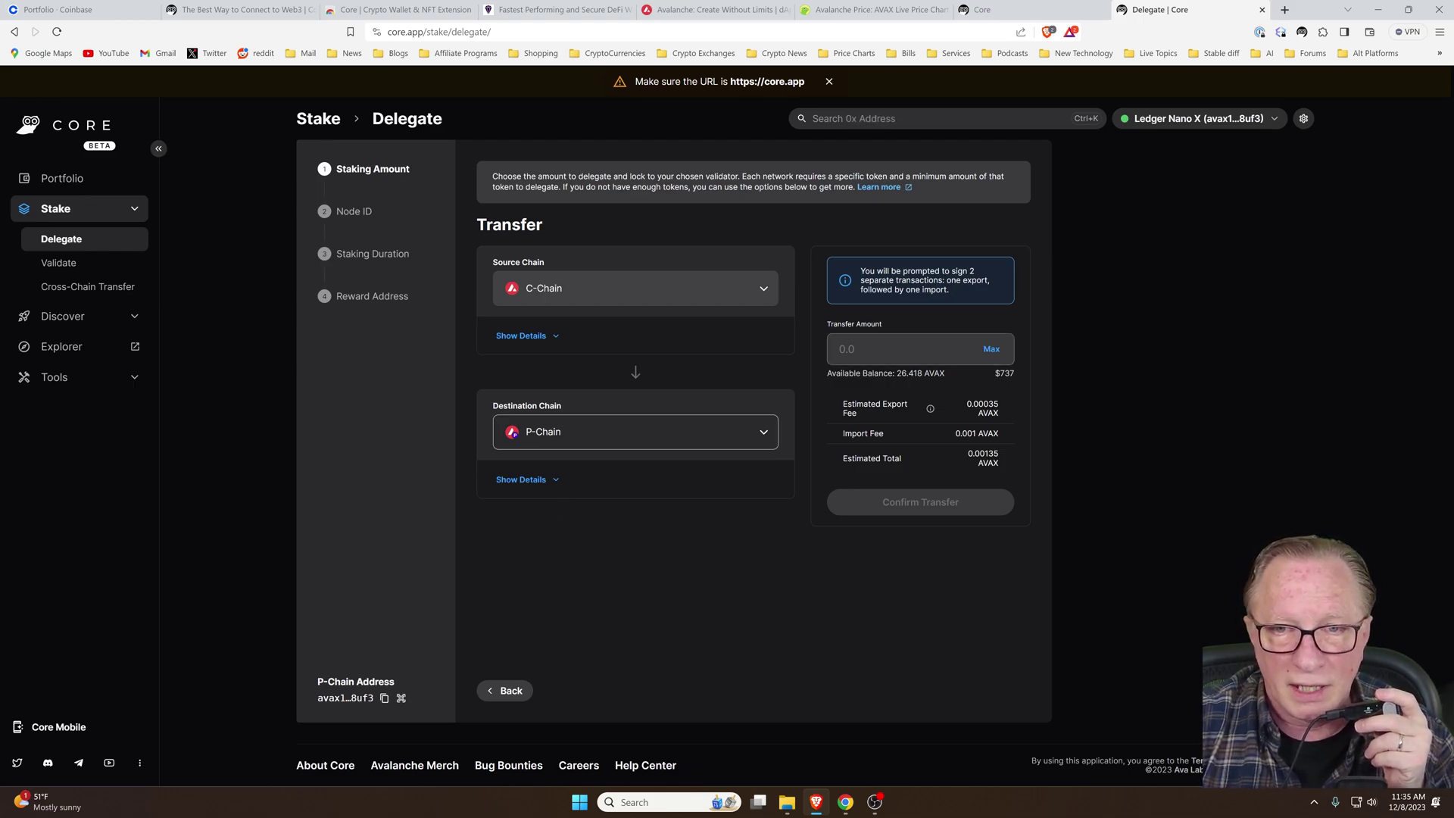
pyautogui.press('super+h')
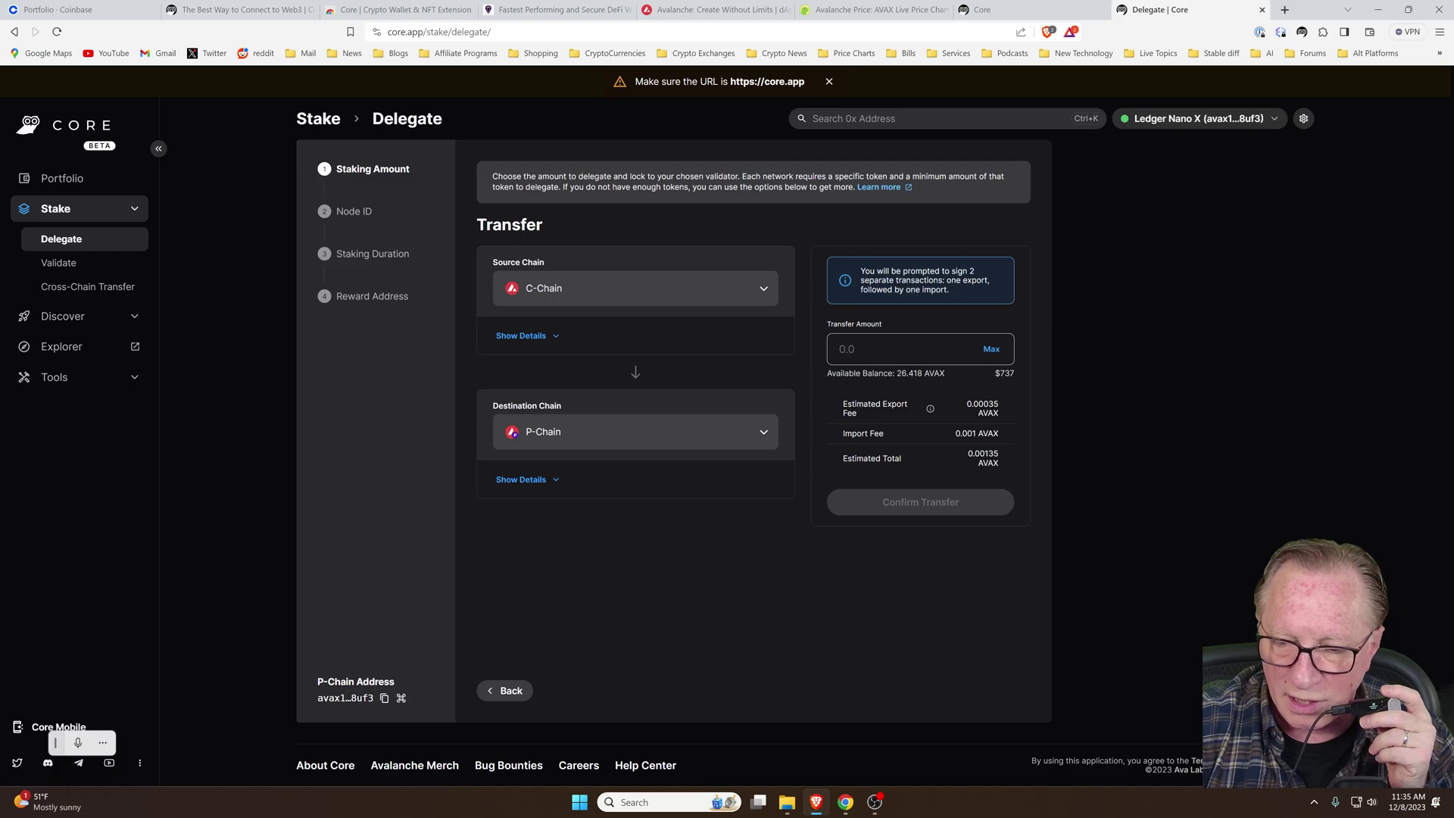
pyautogui.write('25')
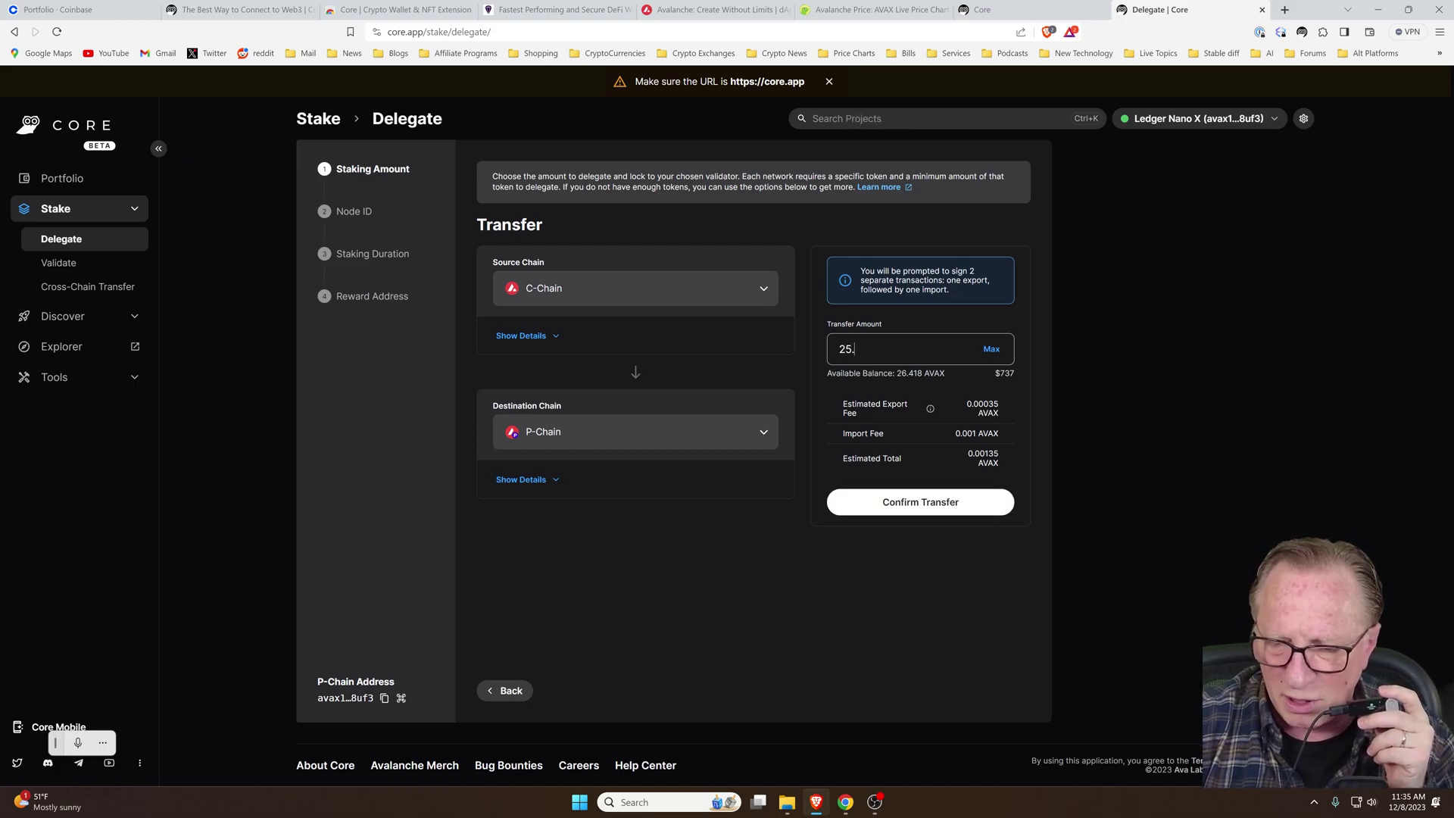
pyautogui.write('.3')
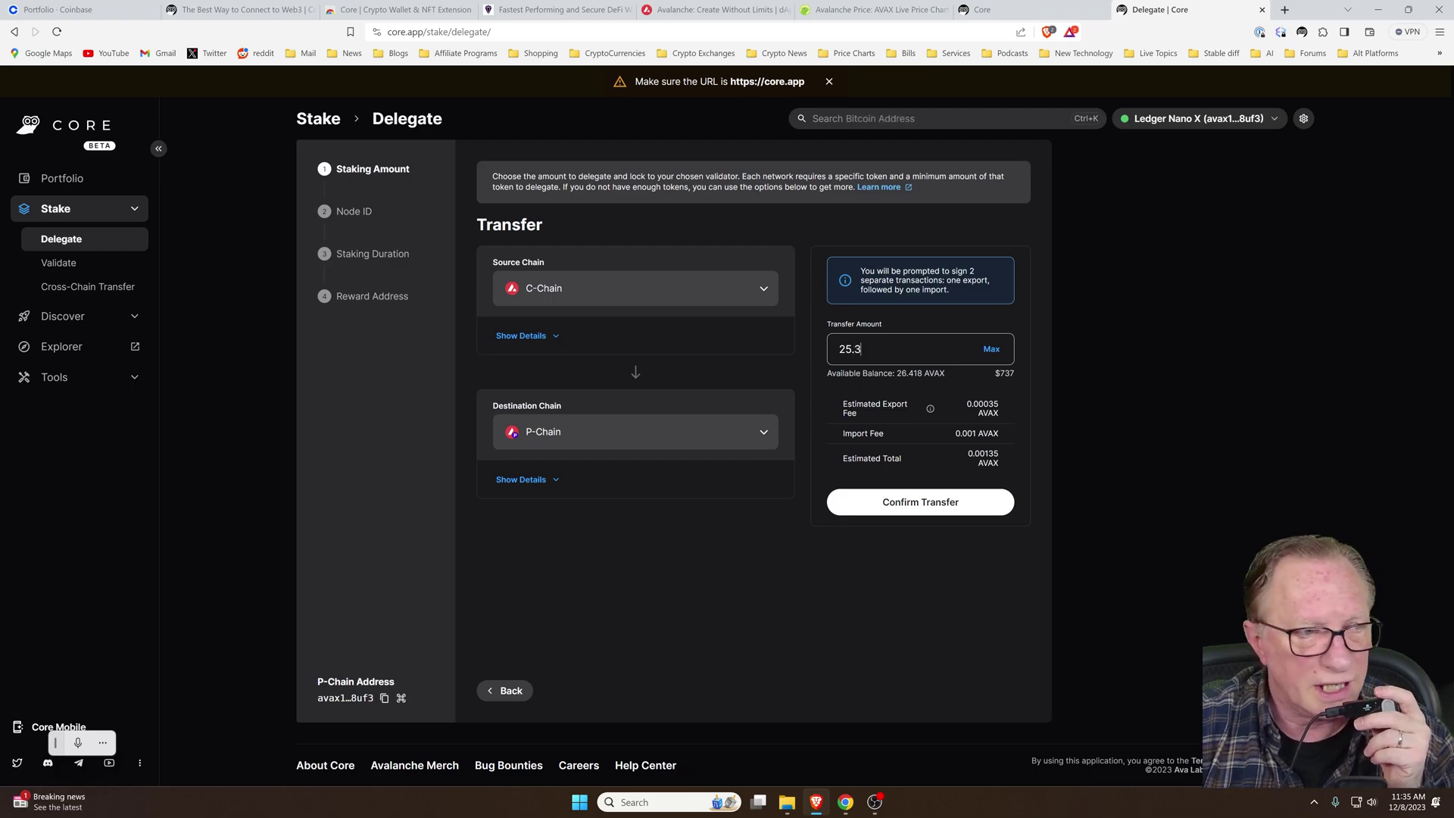
pyautogui.press('BackSpace')
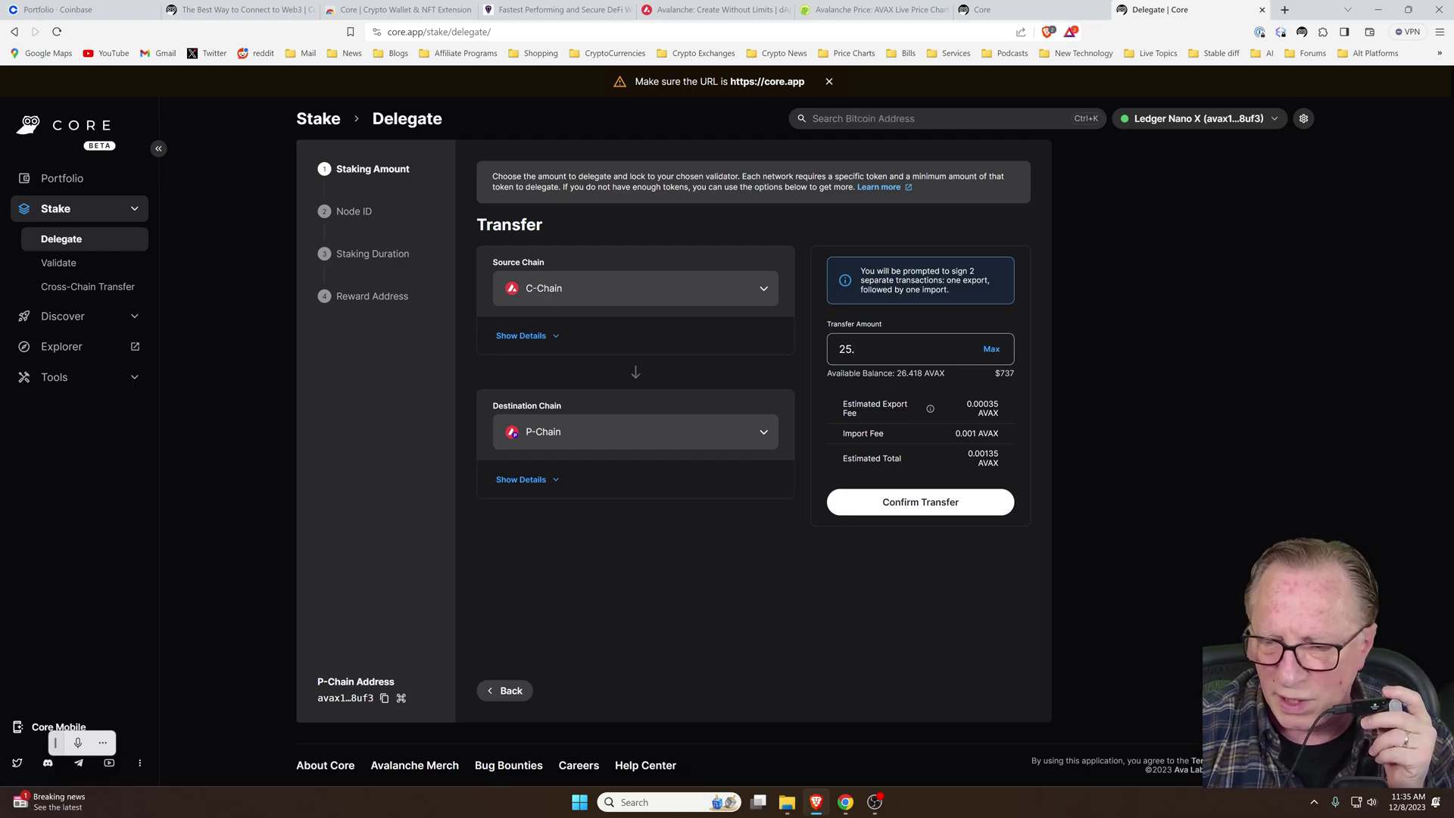
pyautogui.write('3')
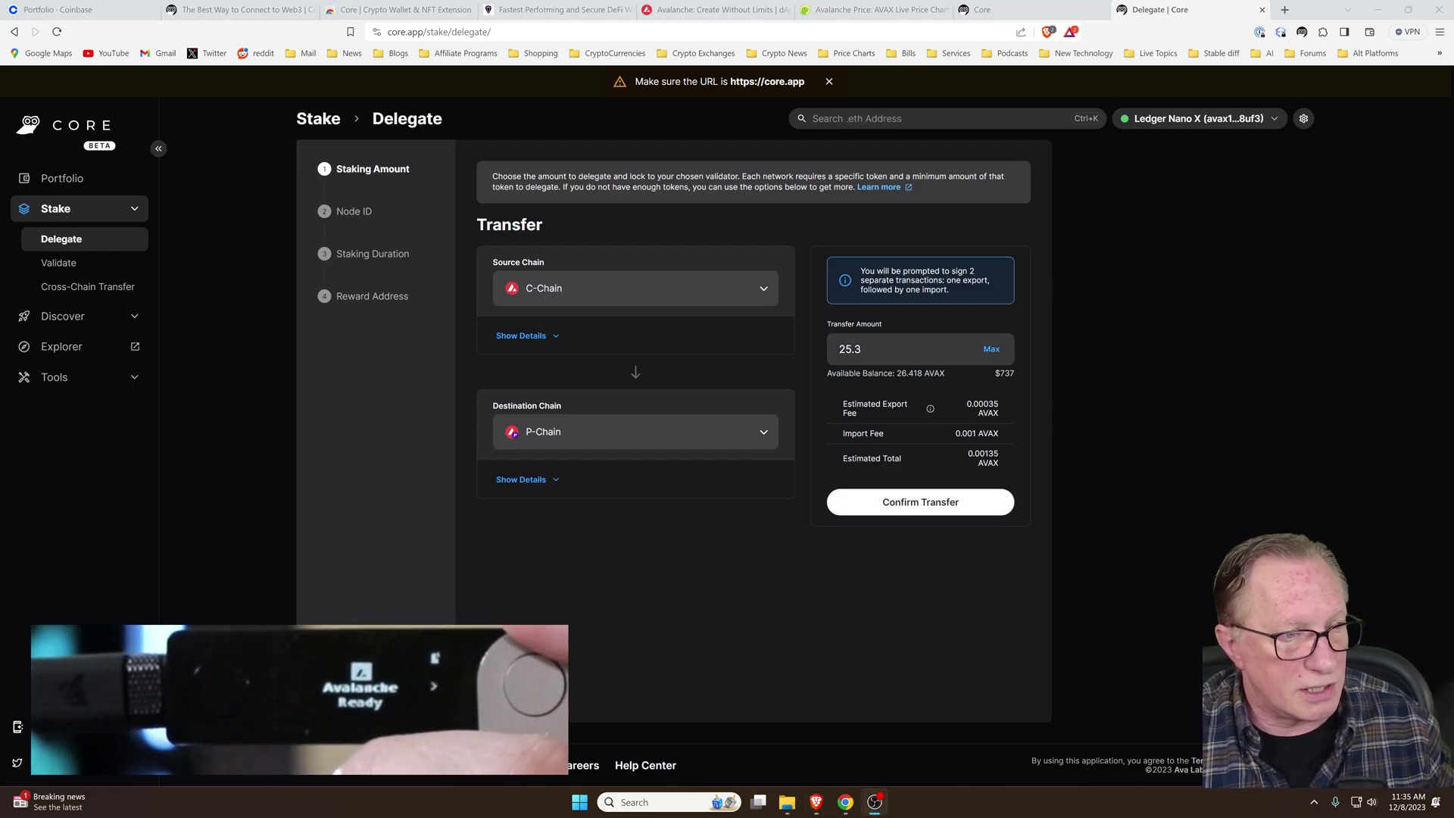
# Step: Confirm the 25.3 AVAX transfer and approve both the export and import transactions
pyautogui.click(918, 501)
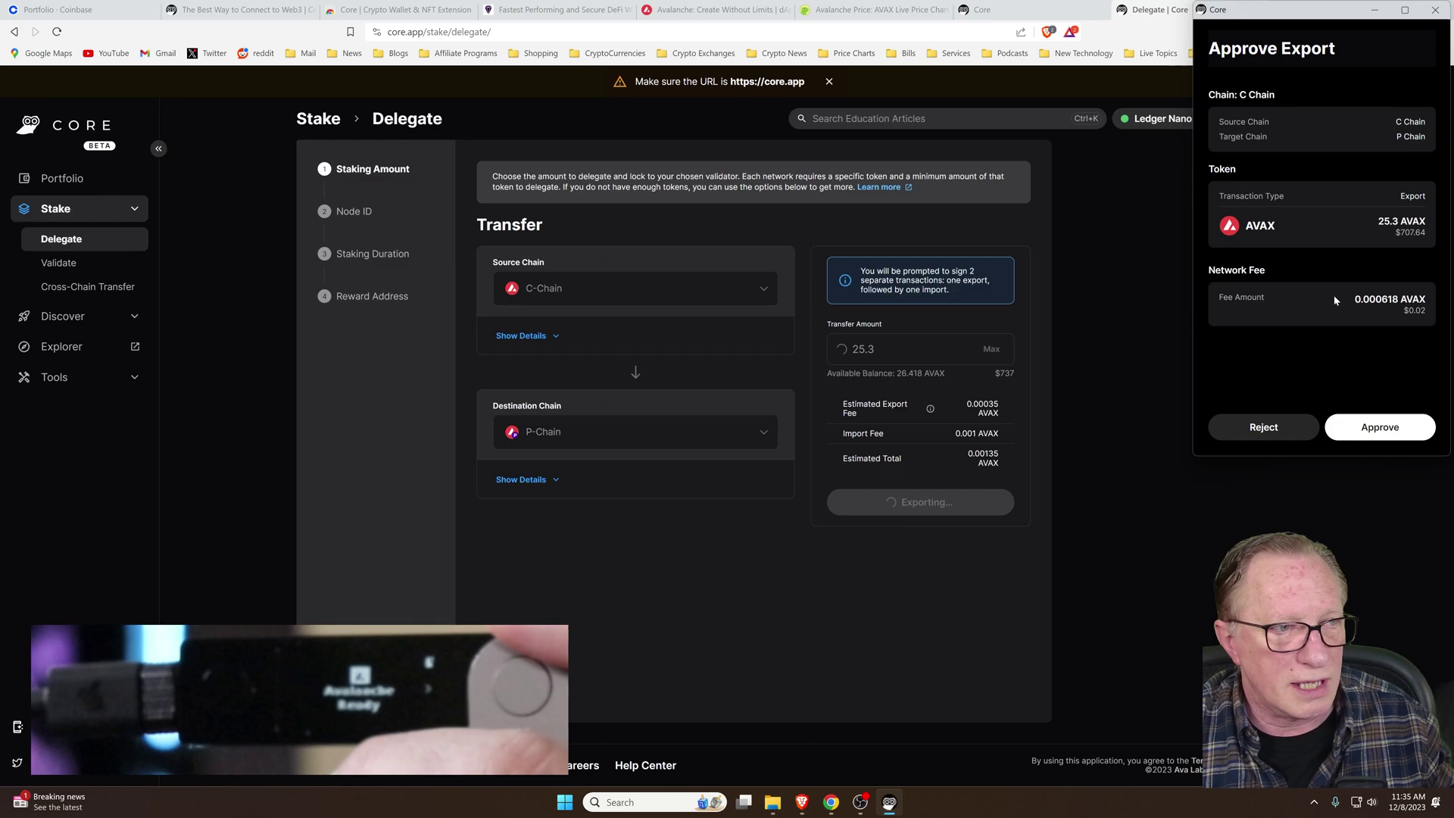
pyautogui.click(1389, 430)
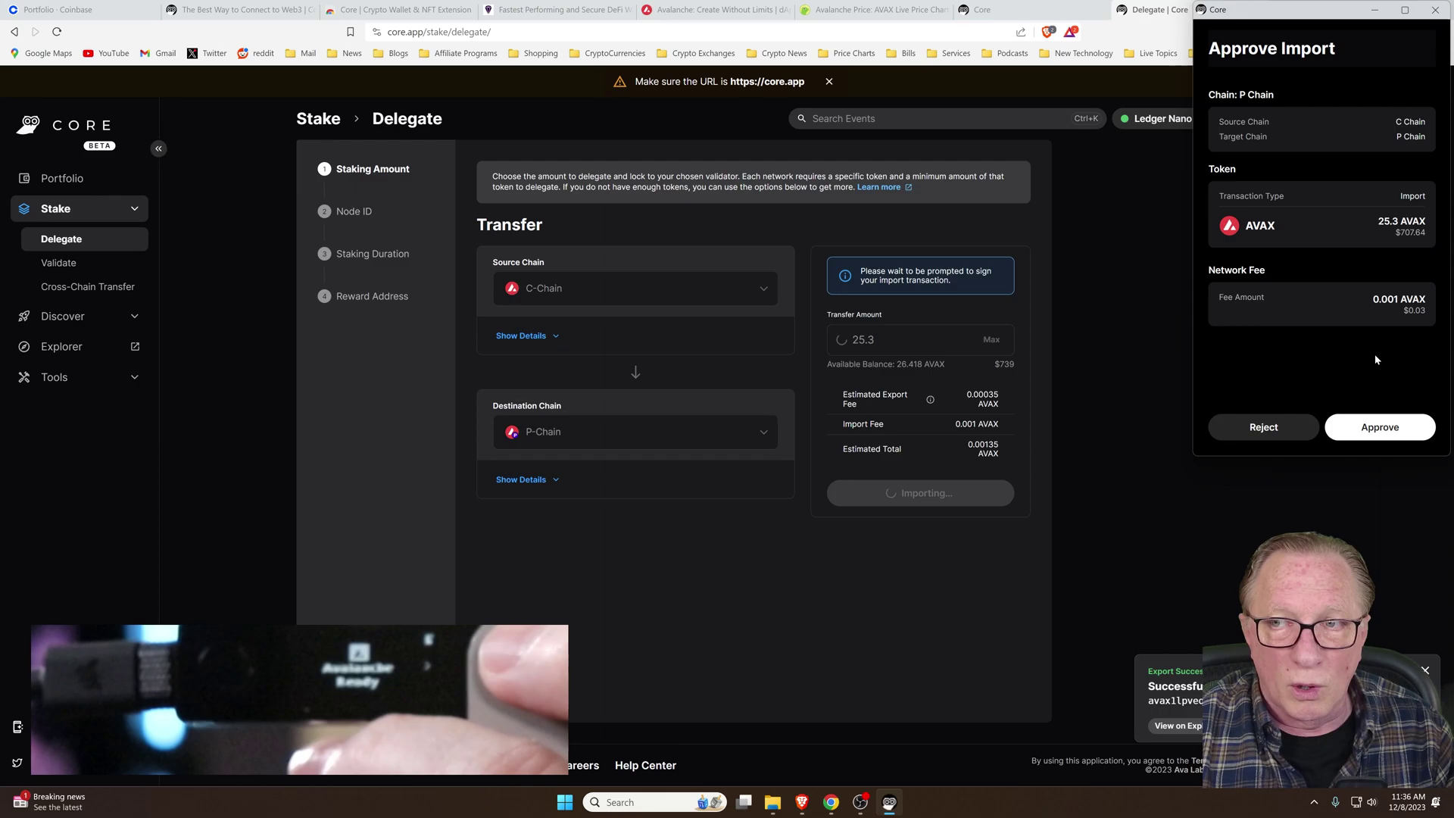
pyautogui.click(1371, 427)
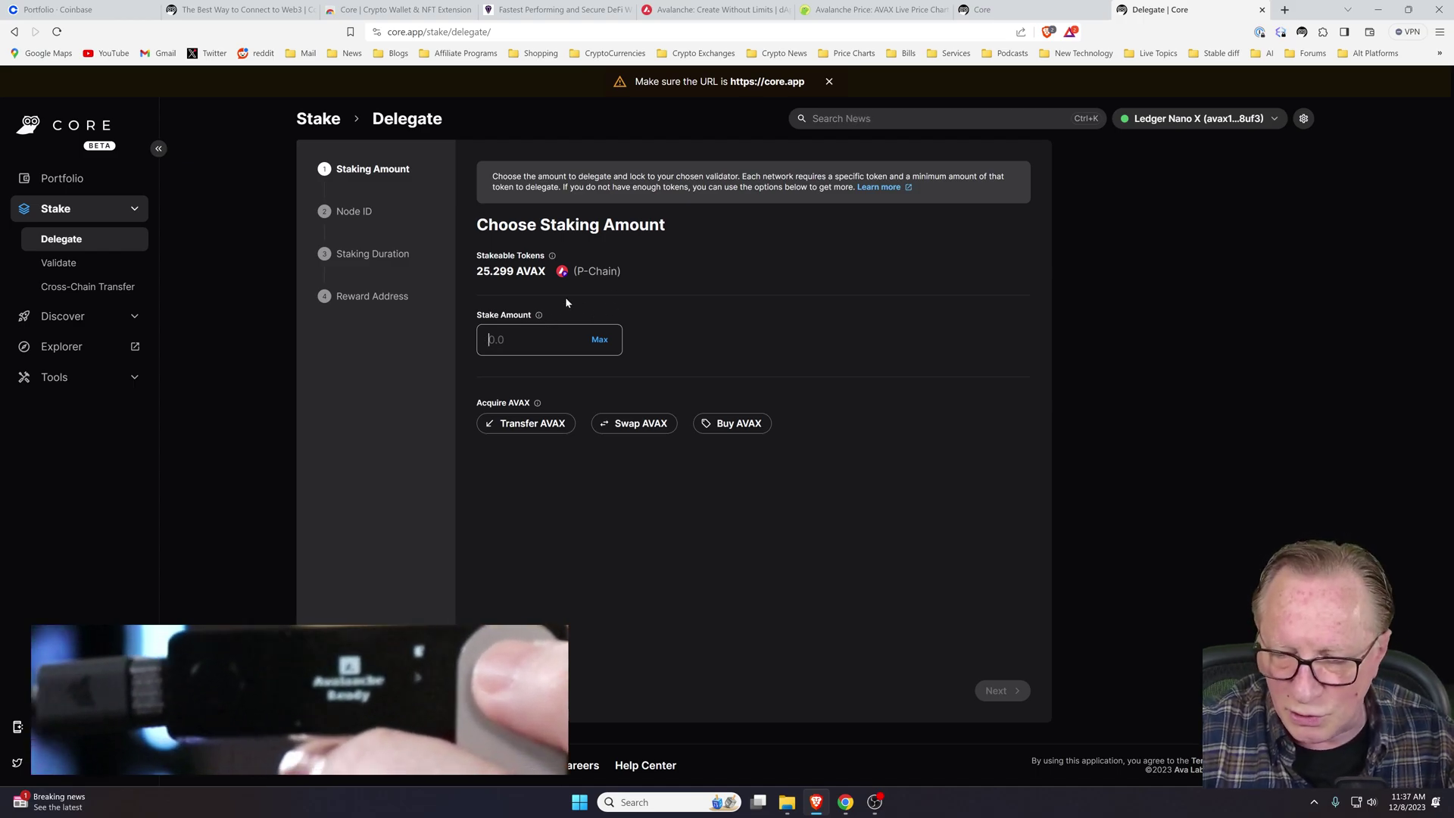
# Step: Enter a 25 AVAX stake amount and advance to validator selection
pyautogui.write('25')
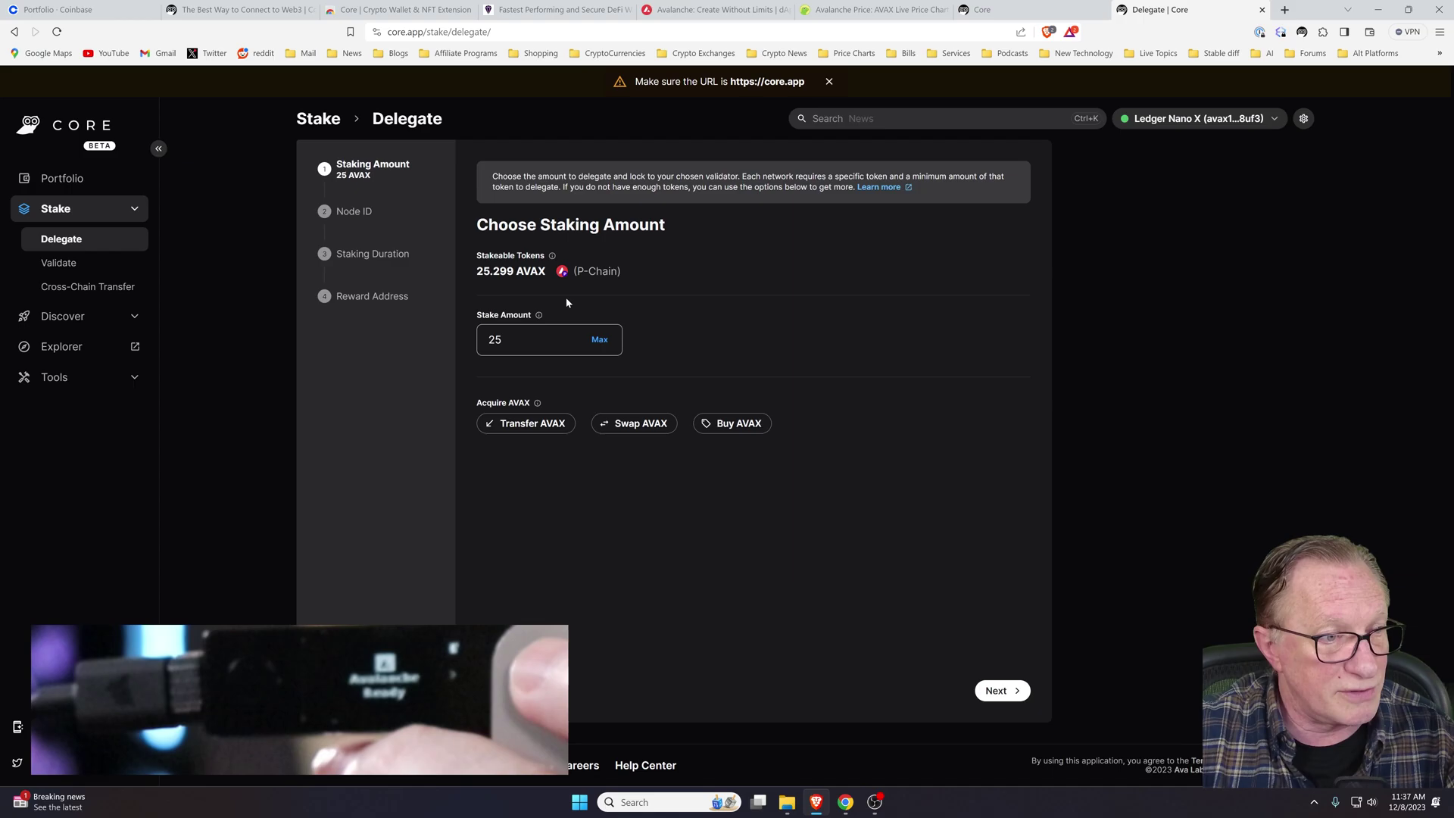
pyautogui.click(994, 691)
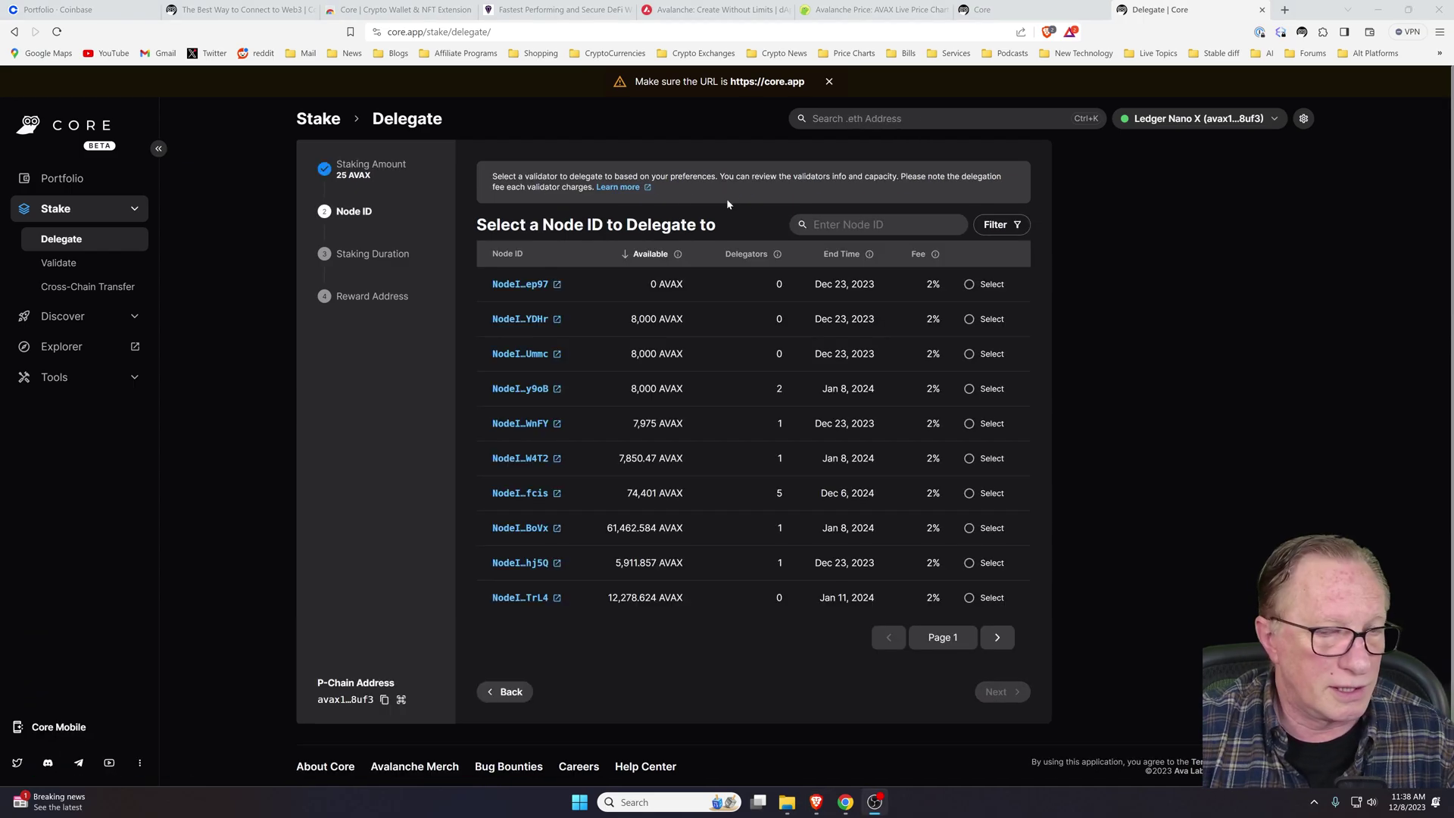
# Step: Open the 'How do I delegate in Core Stake?' support article, skim it, and return to Core
pyautogui.click(625, 189)
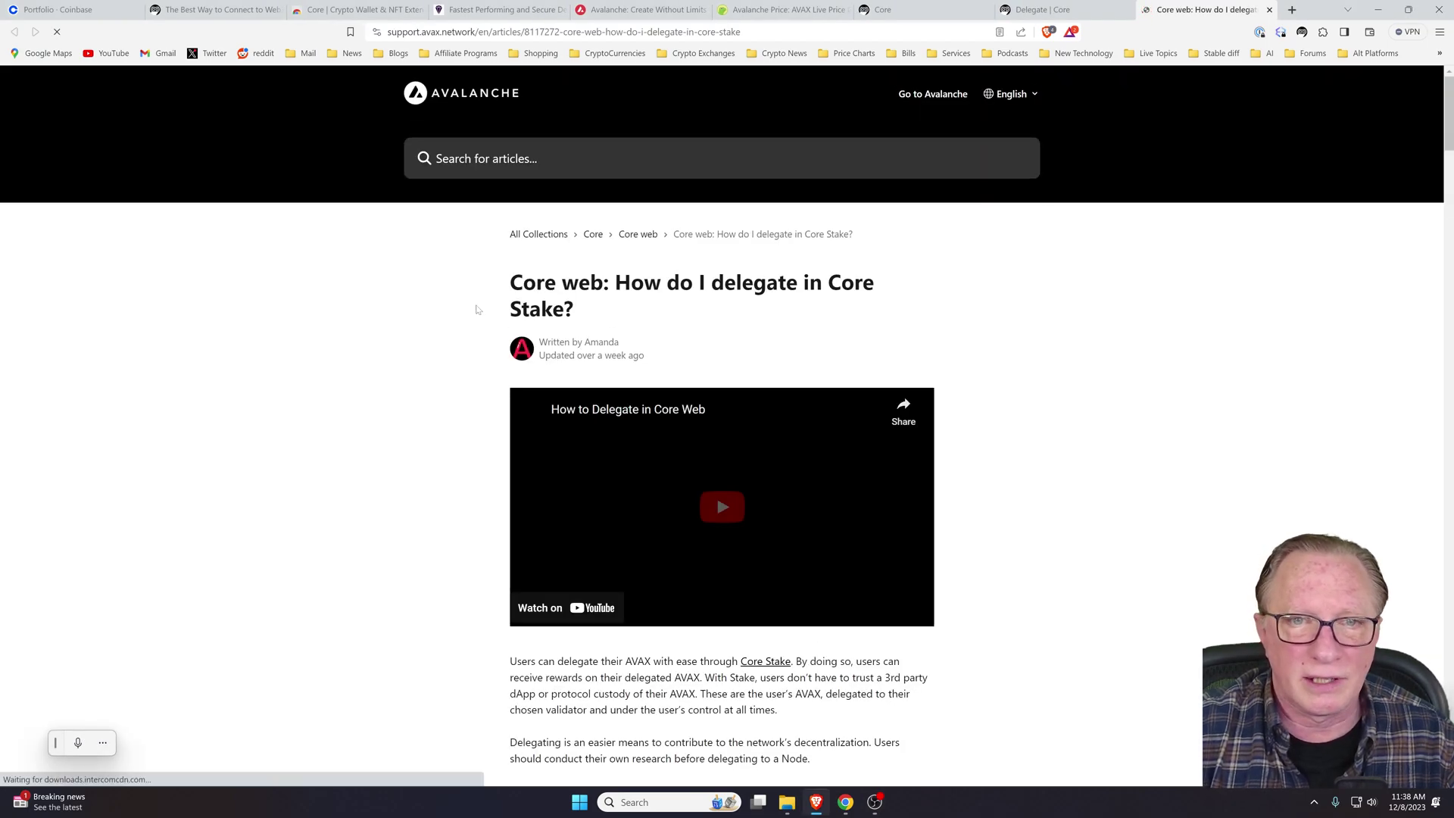
pyautogui.scroll(-5, 439, 374)
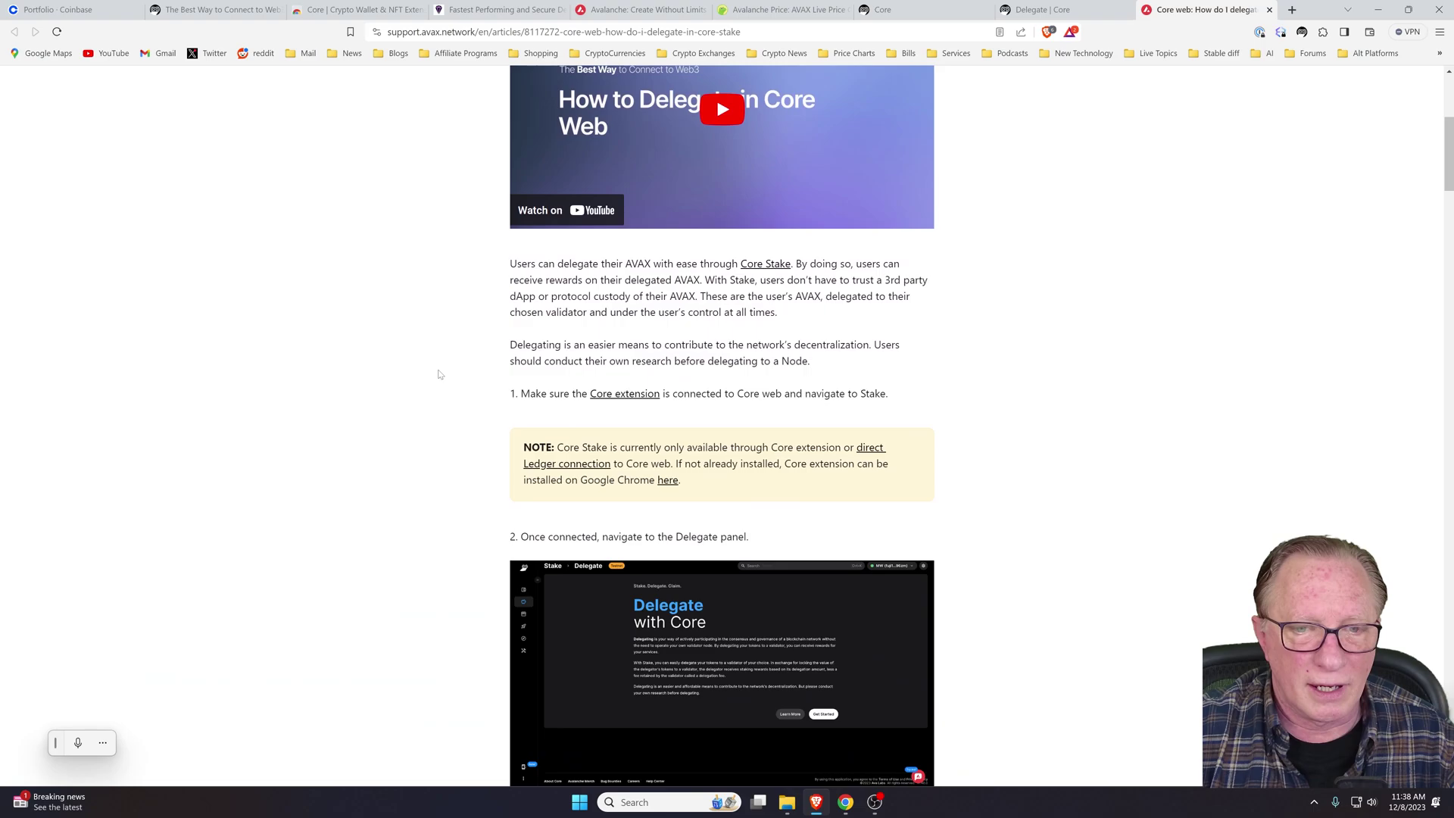
pyautogui.scroll(-9, 440, 374)
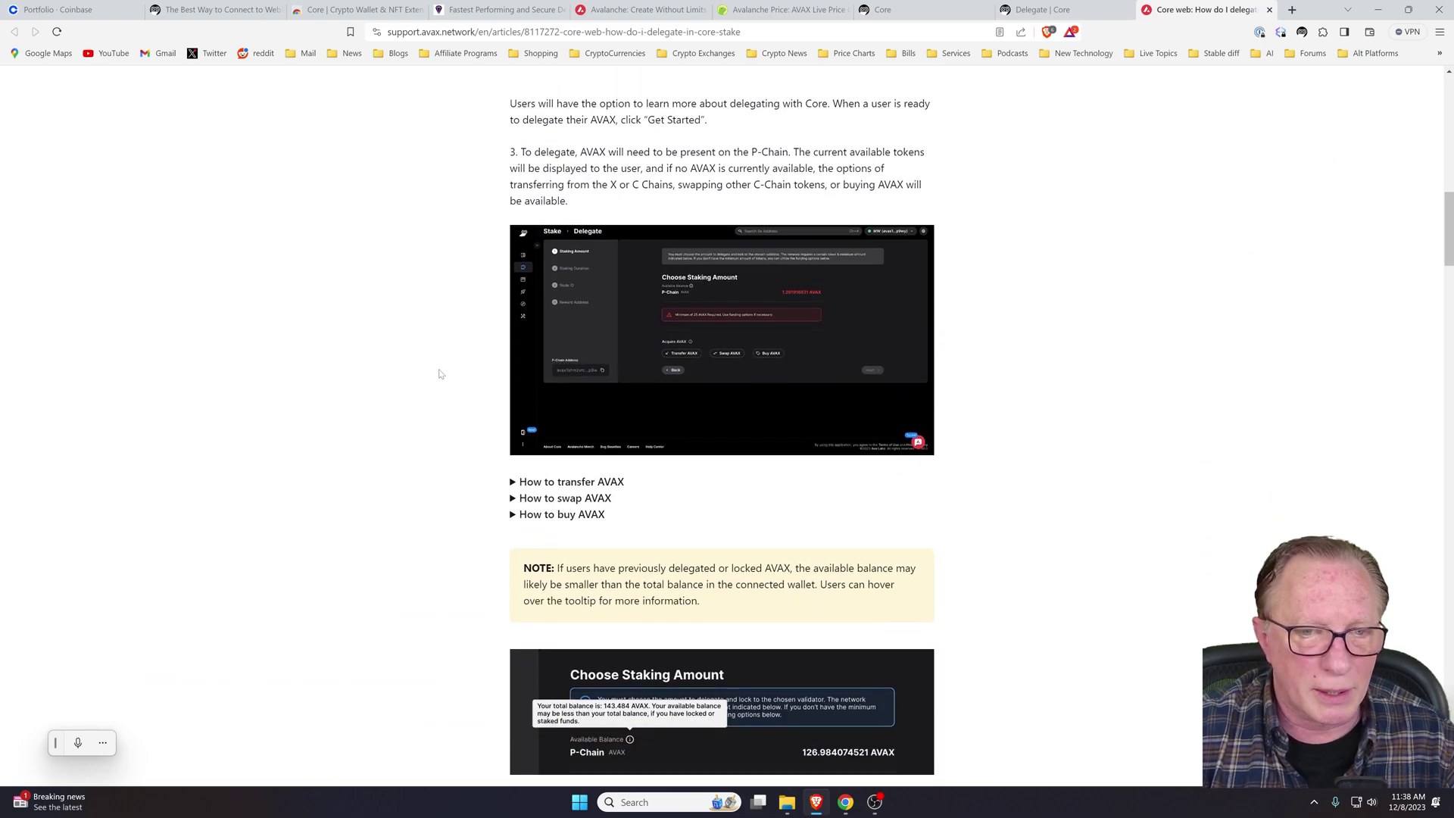
pyautogui.hotkey('ctrl', 'shift', 'Tab')
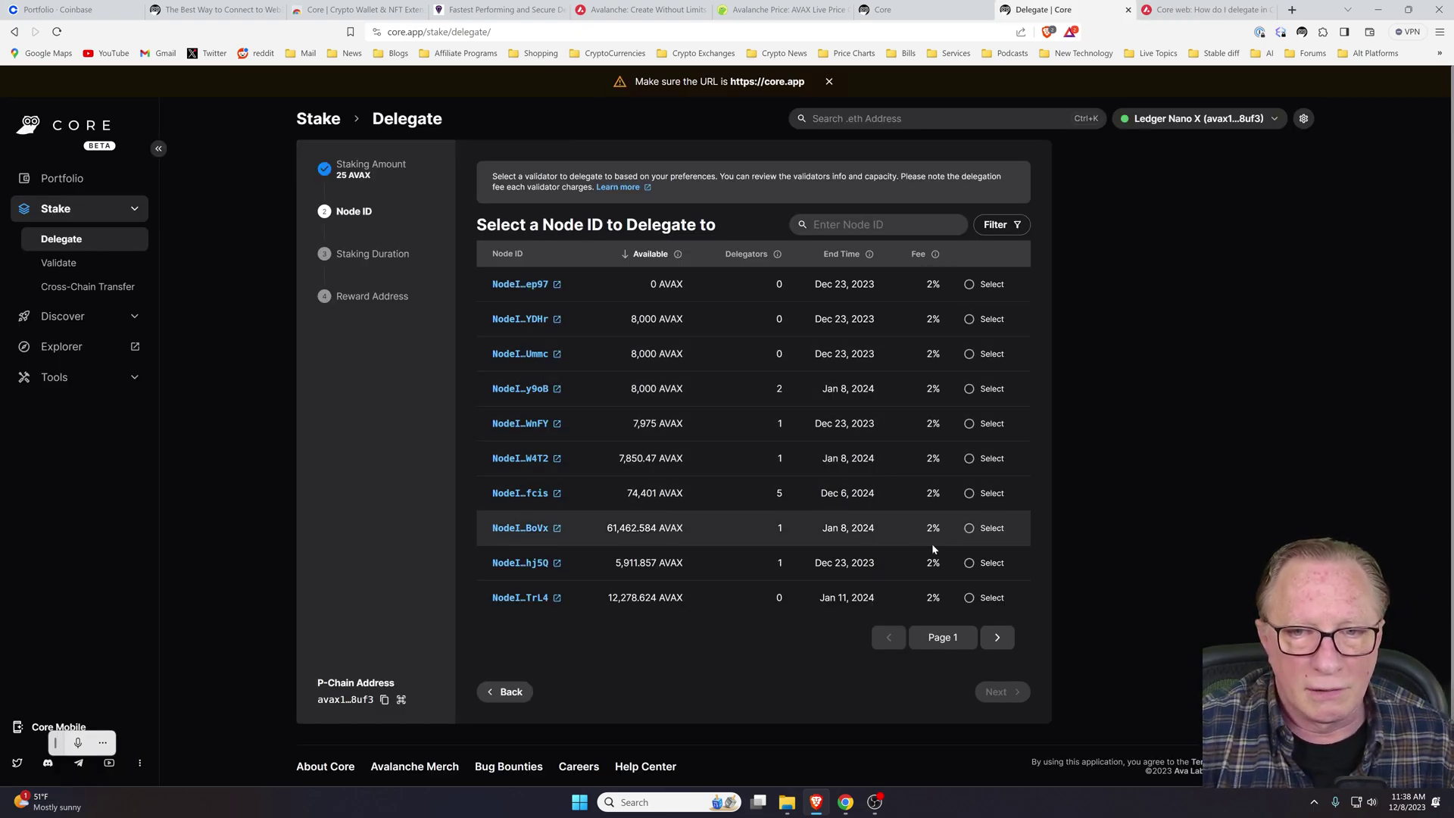
# Step: Pick validator NodeI…y9oB (2 delegators, 8,000 AVAX available) from the next page of validators
pyautogui.click(997, 638)
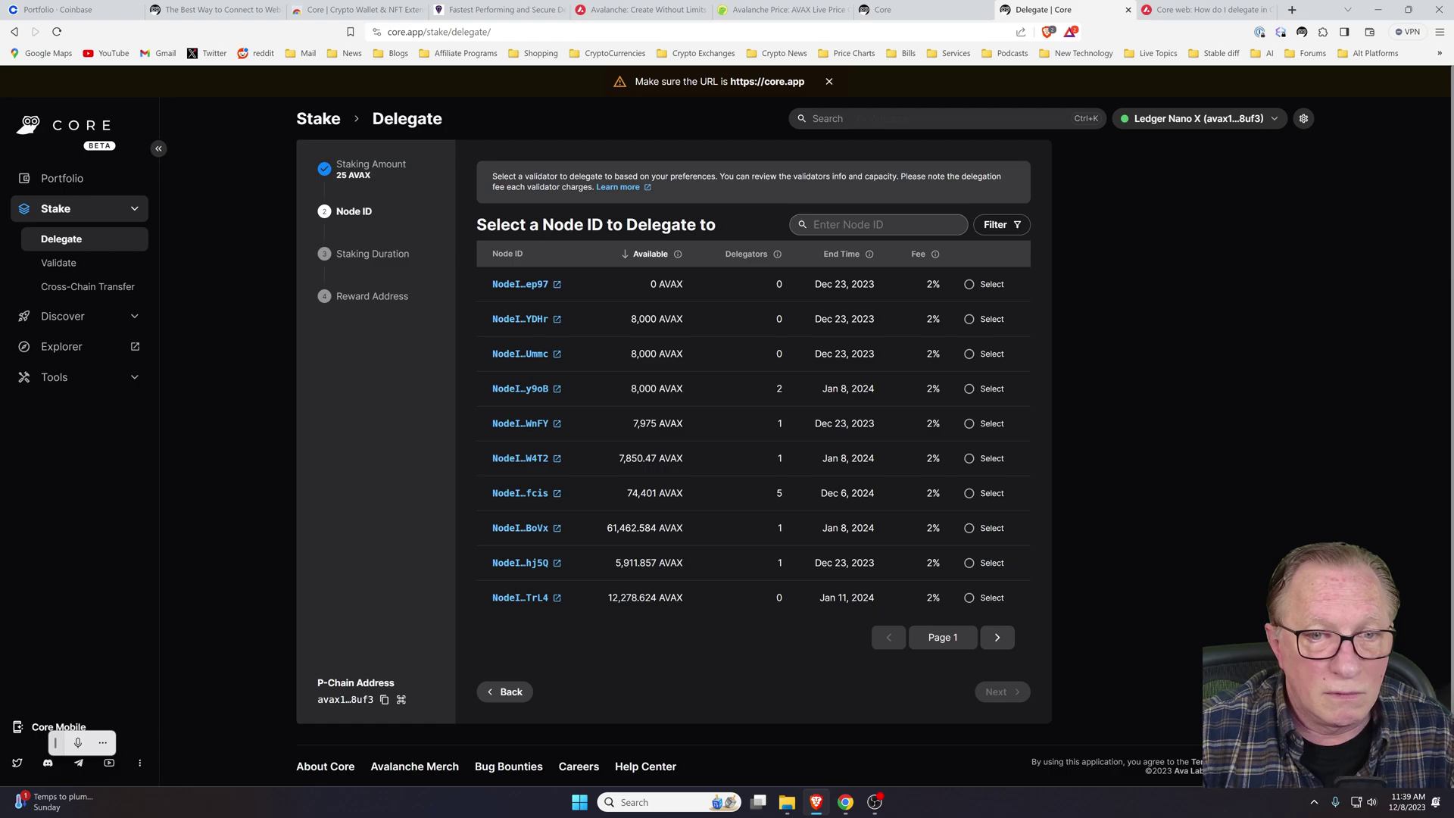
pyautogui.click(969, 390)
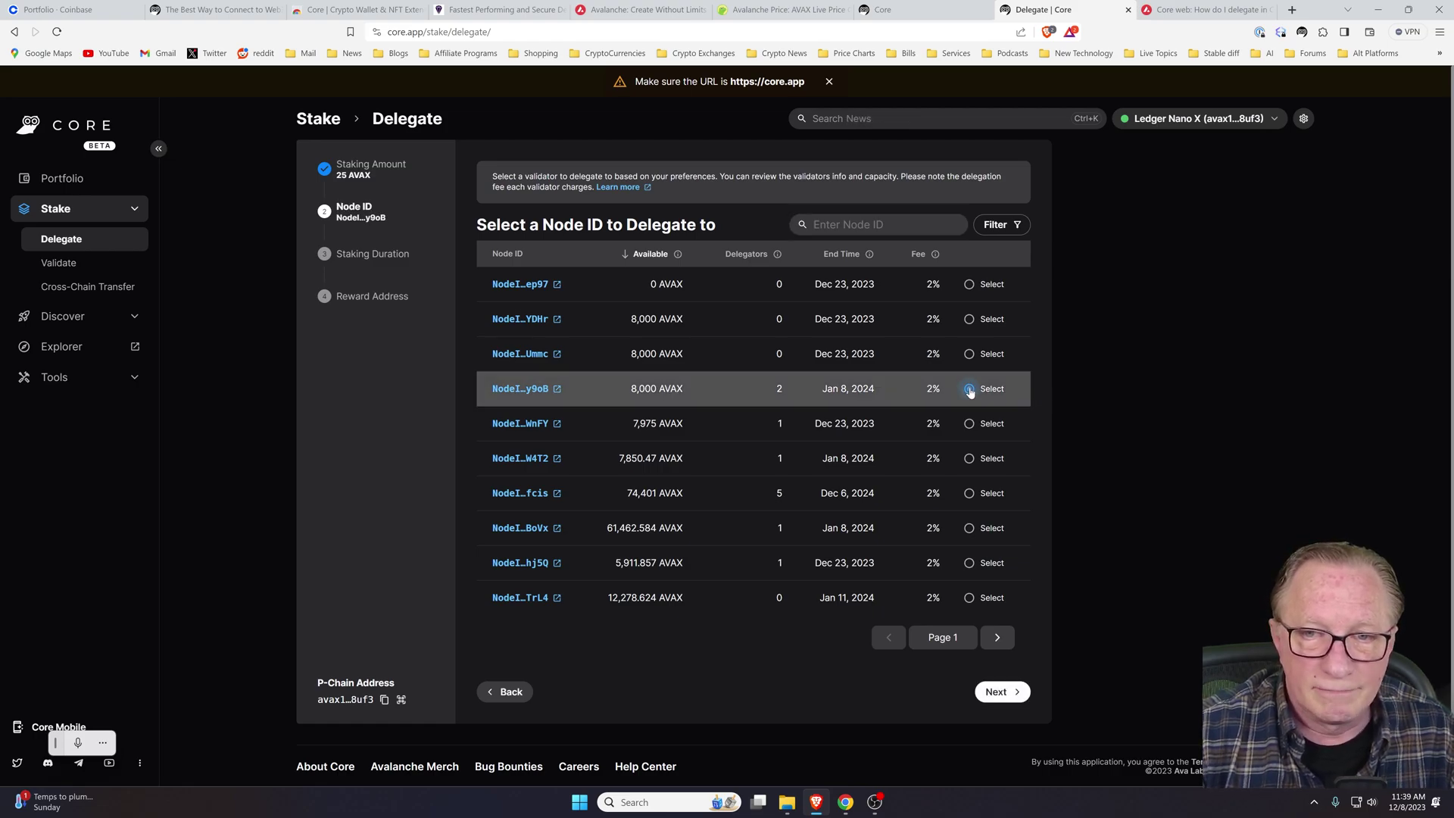
# Step: Keep the Minimum - 14 Days duration ending 12/22/2023 and proceed to the rewards address
pyautogui.click(1010, 693)
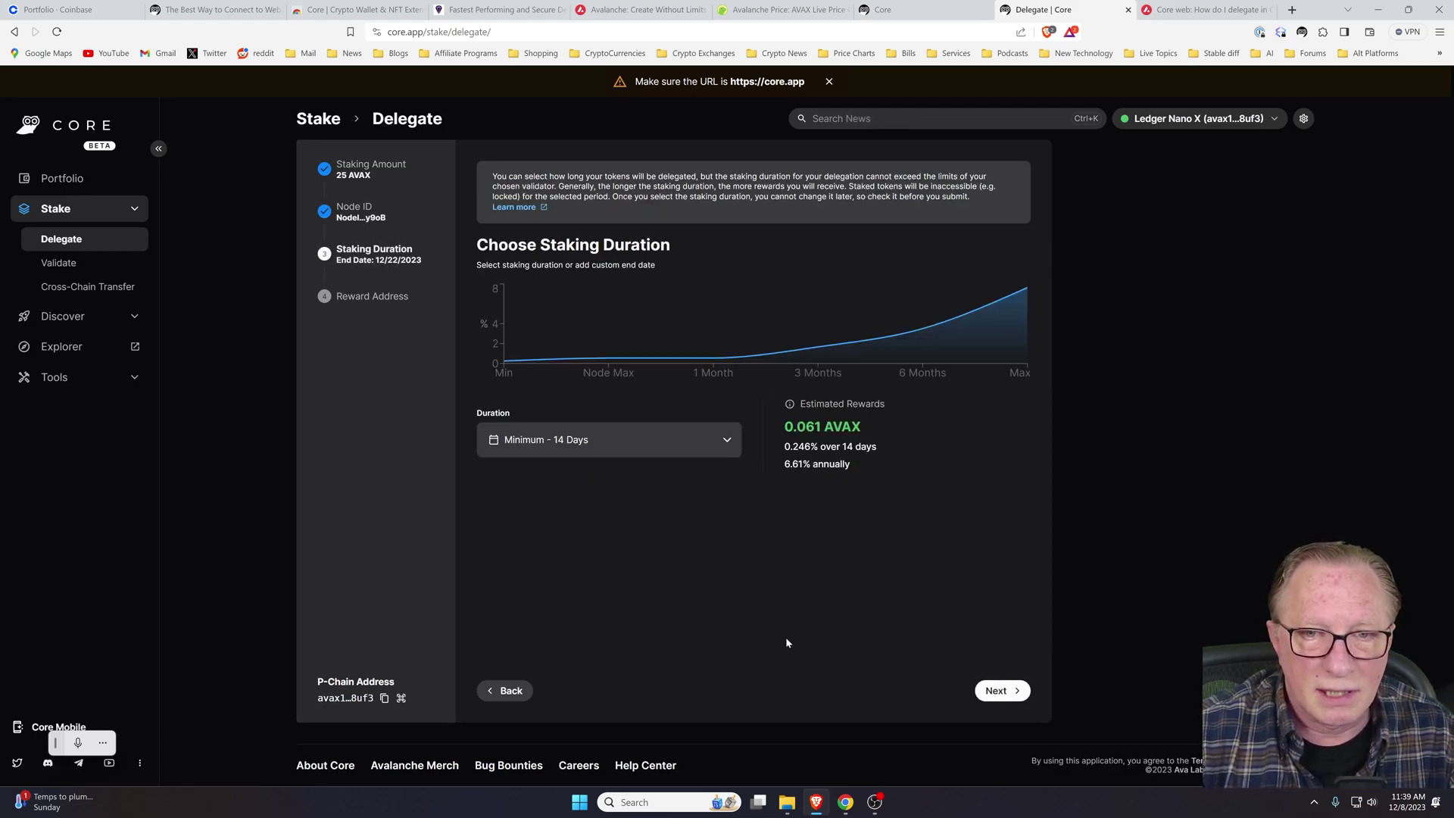
pyautogui.click(729, 443)
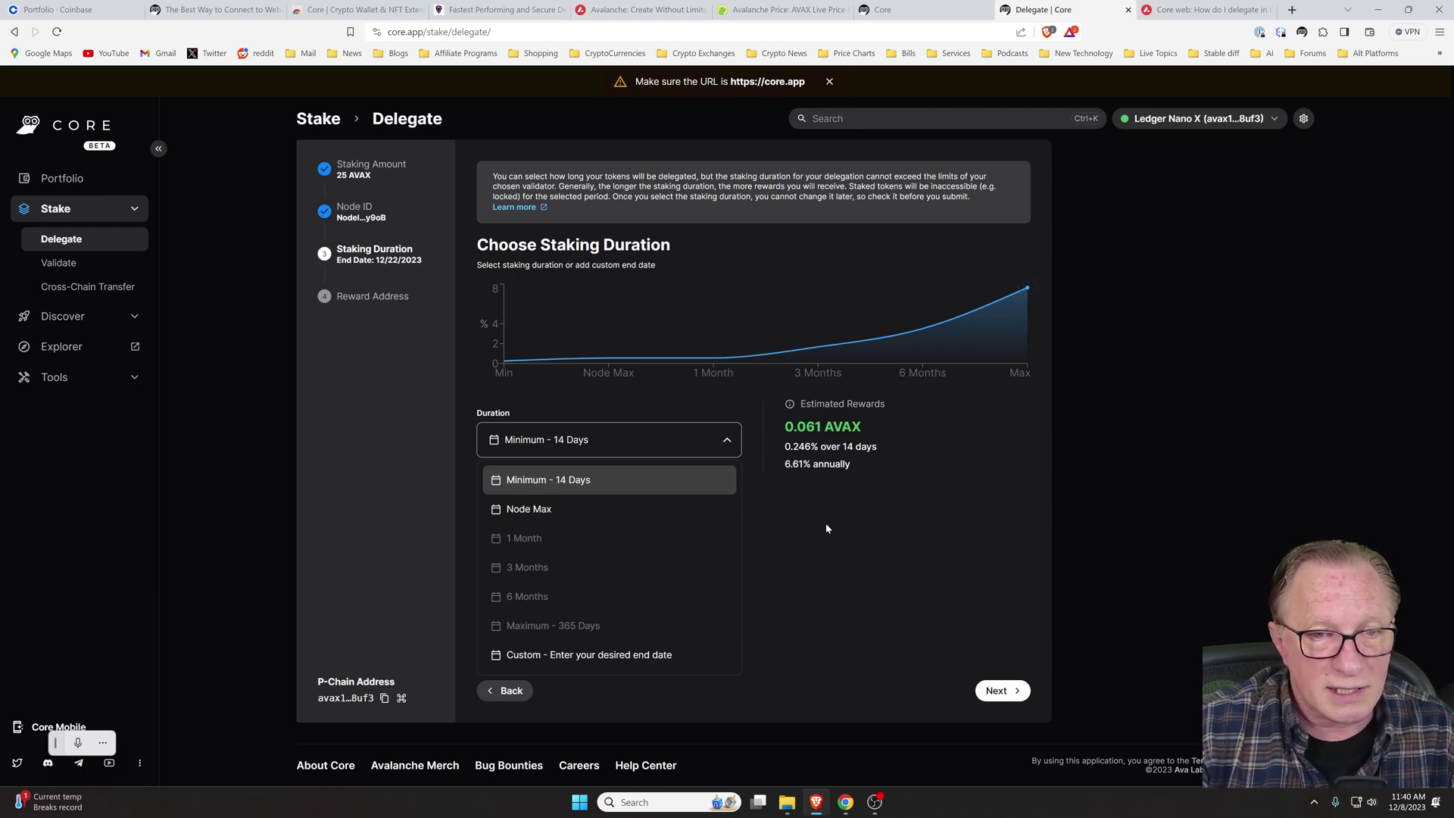
pyautogui.click(796, 525)
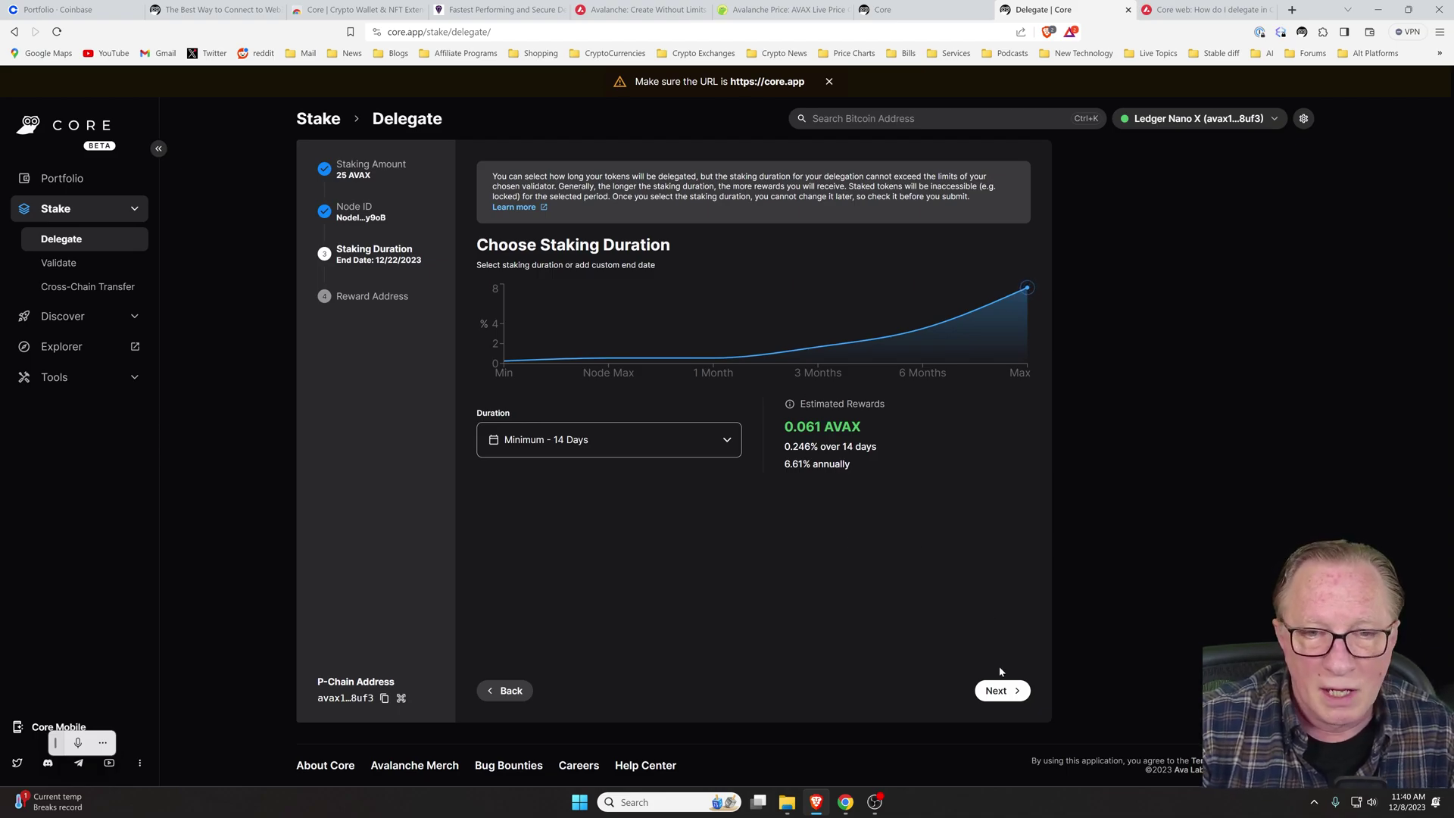
pyautogui.click(998, 690)
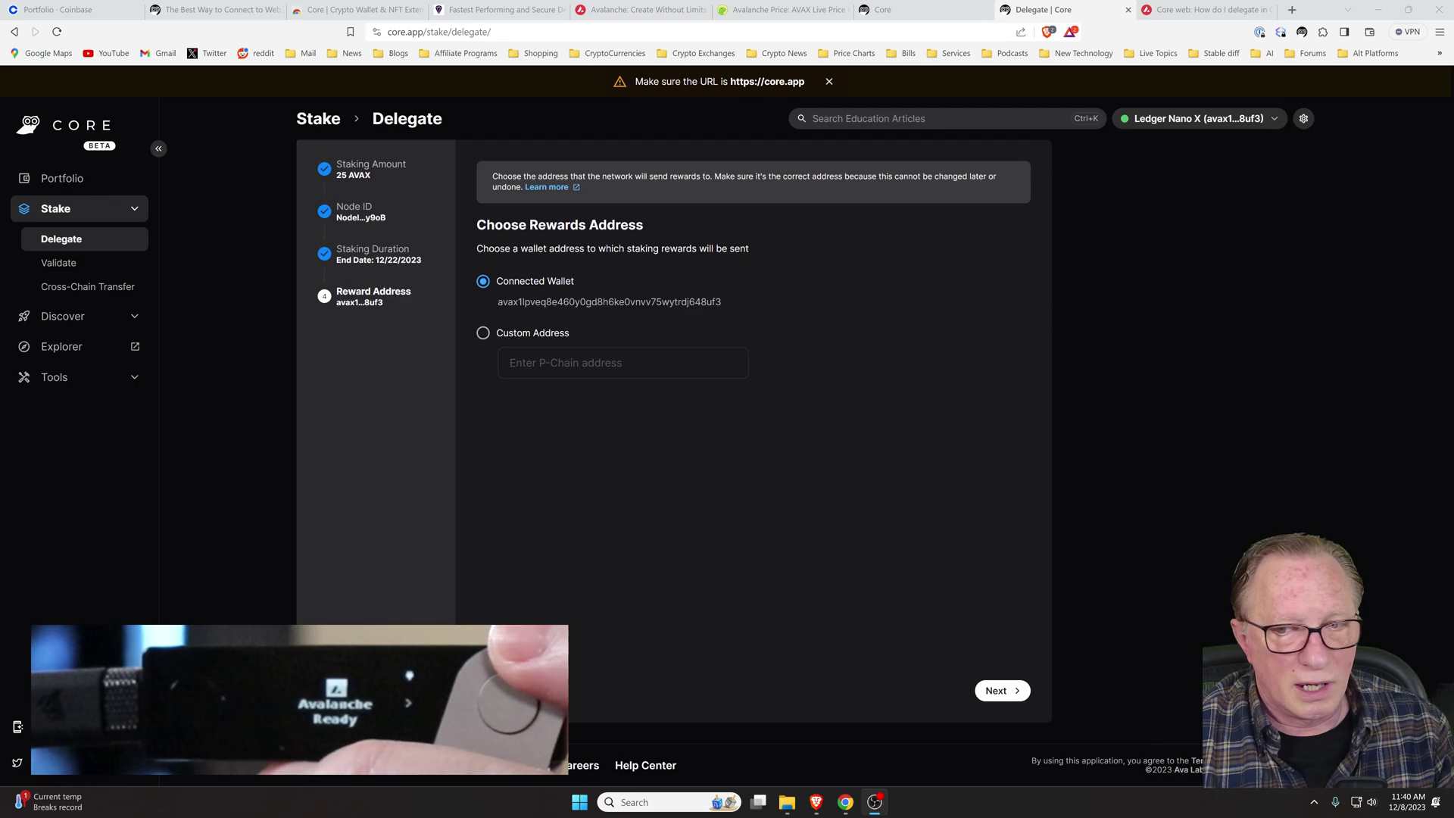
# Step: Keep rewards going to the connected wallet and submit the 25 AVAX delegation
pyautogui.click(996, 691)
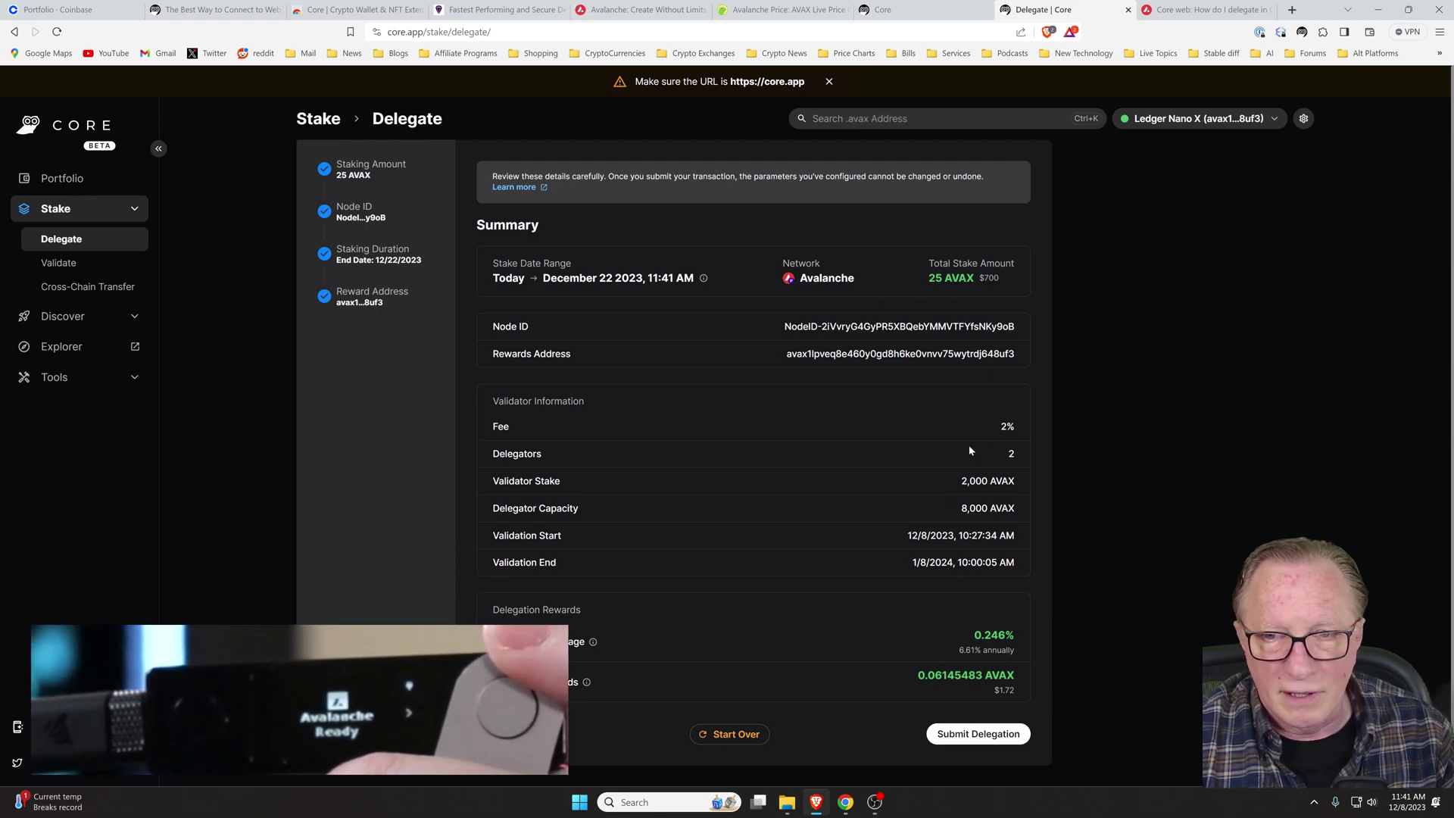
pyautogui.click(983, 735)
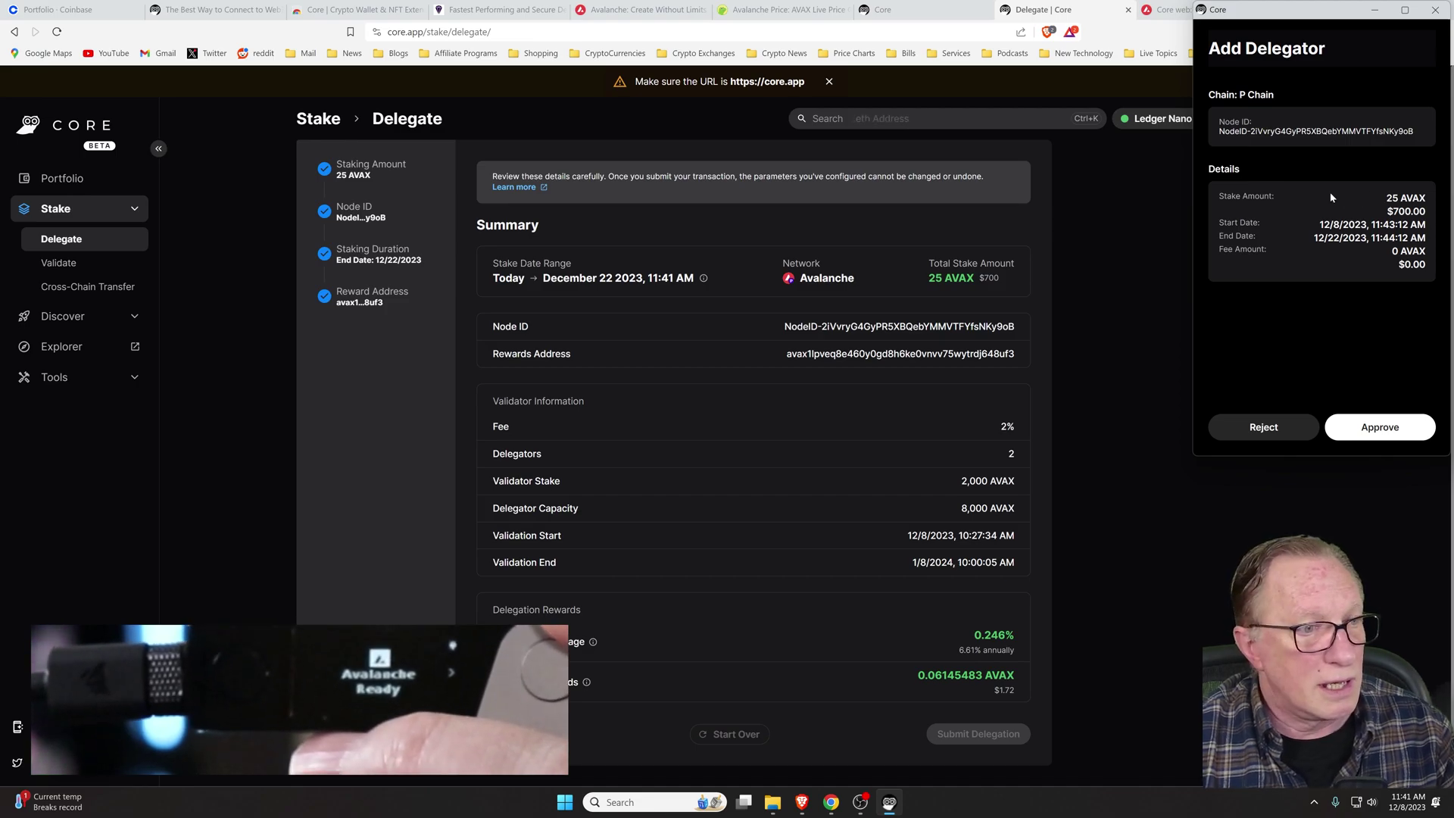
# Step: Approve the Add Delegator transaction for 25 AVAX on the P-Chain
pyautogui.click(1389, 428)
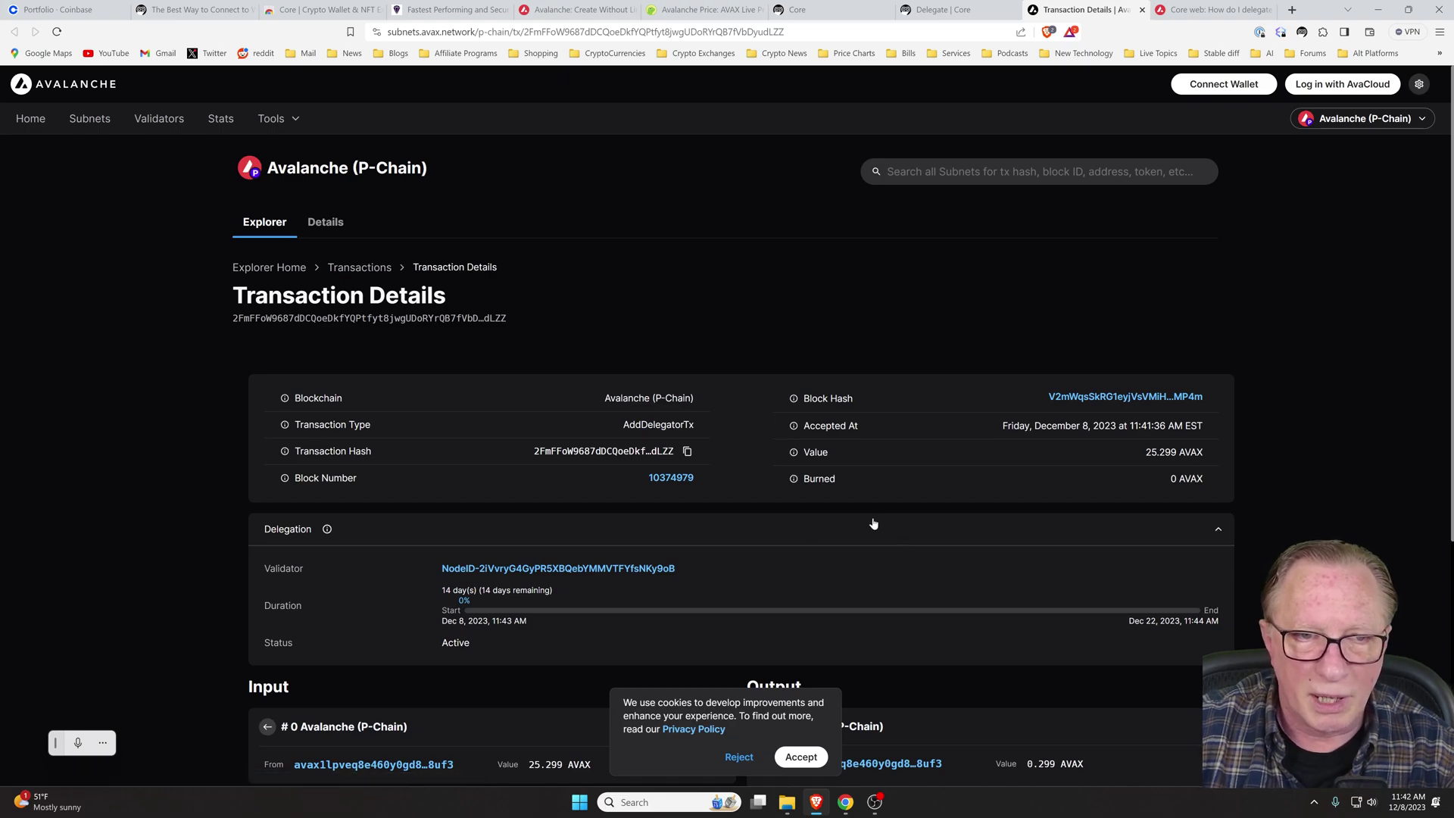
# Step: Dismiss the cookie notice on the AddDelegatorTx details page
pyautogui.click(810, 755)
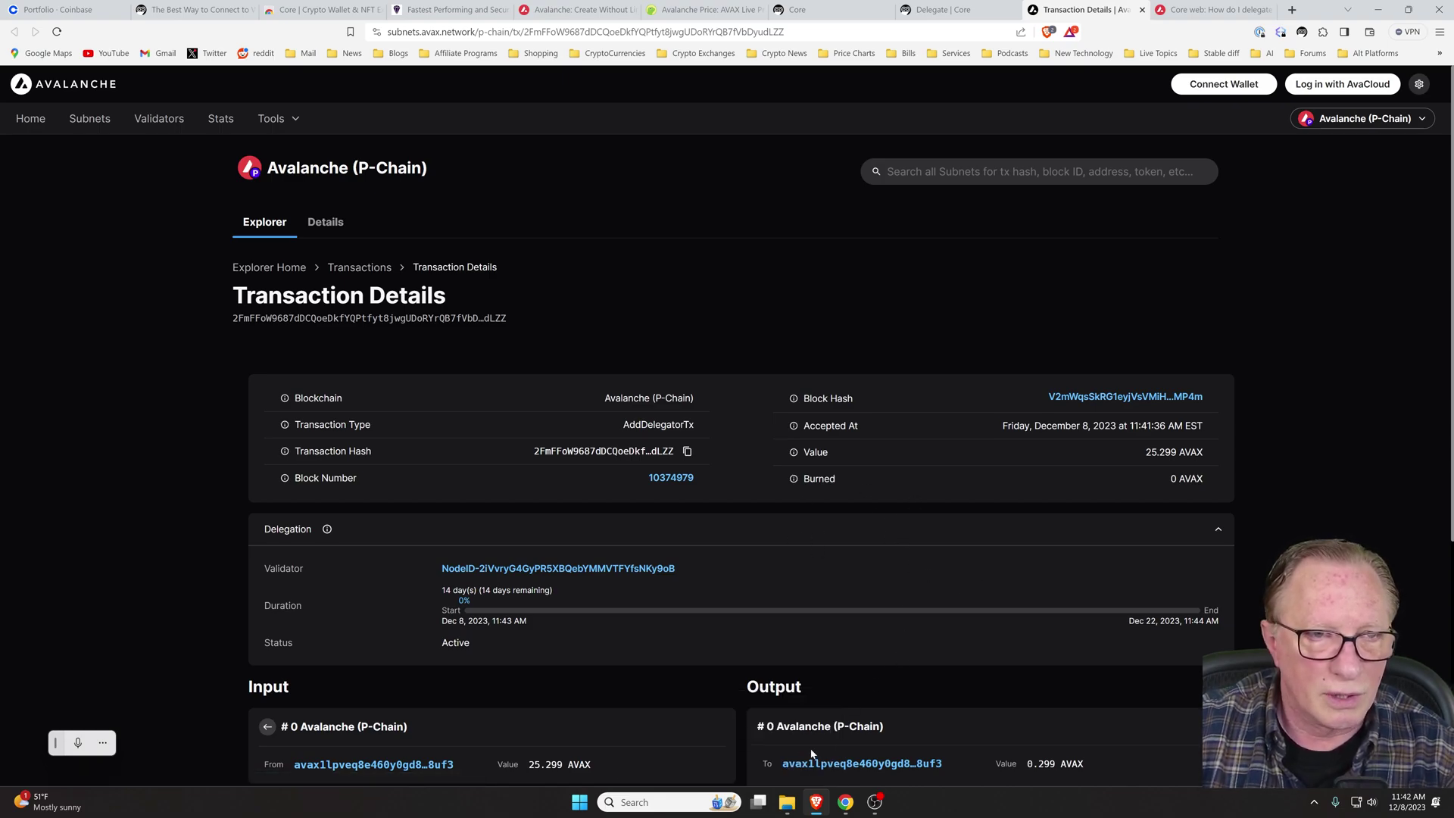
# Step: Check Core Stake's 25 AVAX delegation, then view the 25.299 AVAX P-Chain portfolio
pyautogui.click(958, 11)
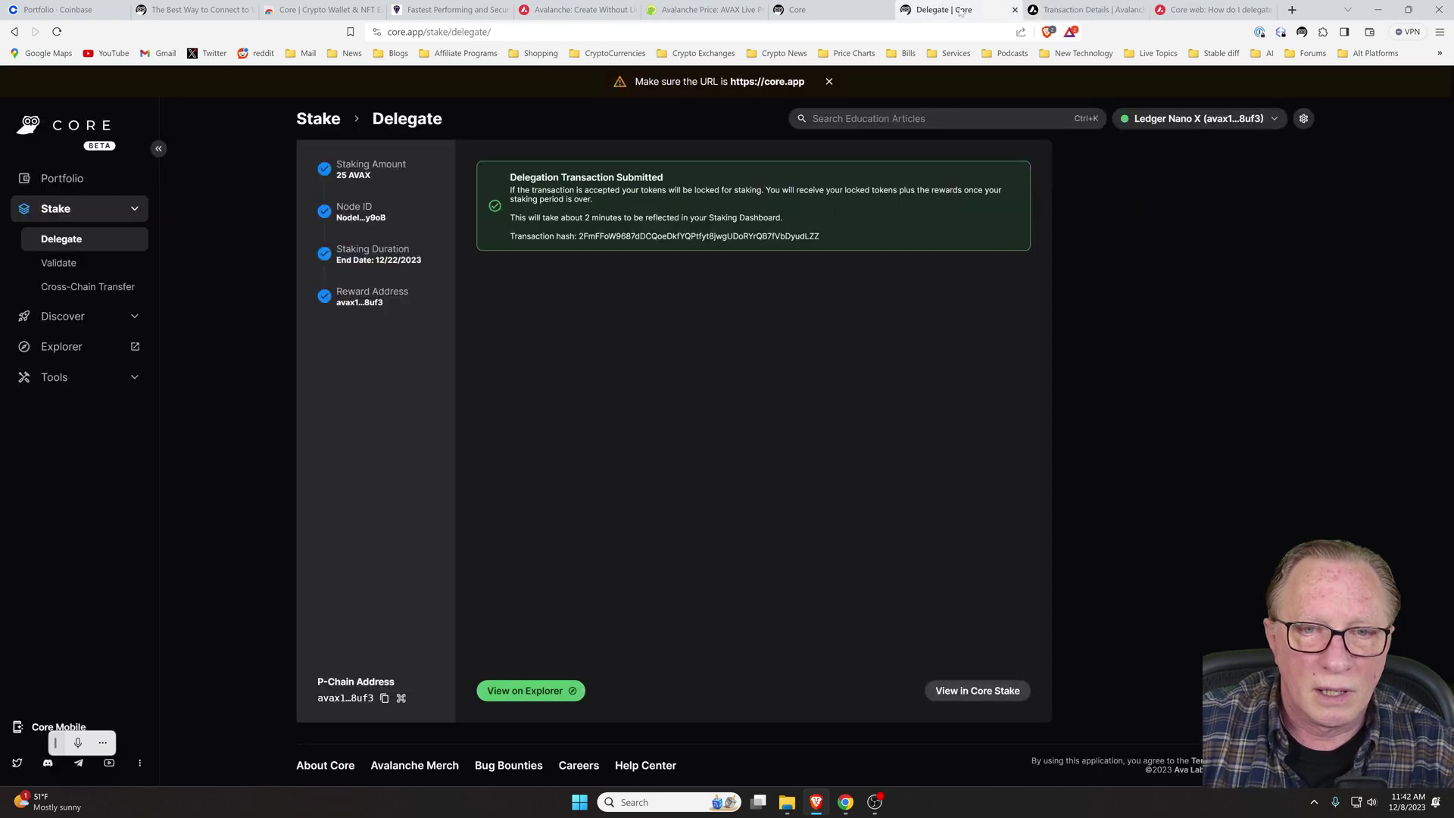
pyautogui.click(985, 692)
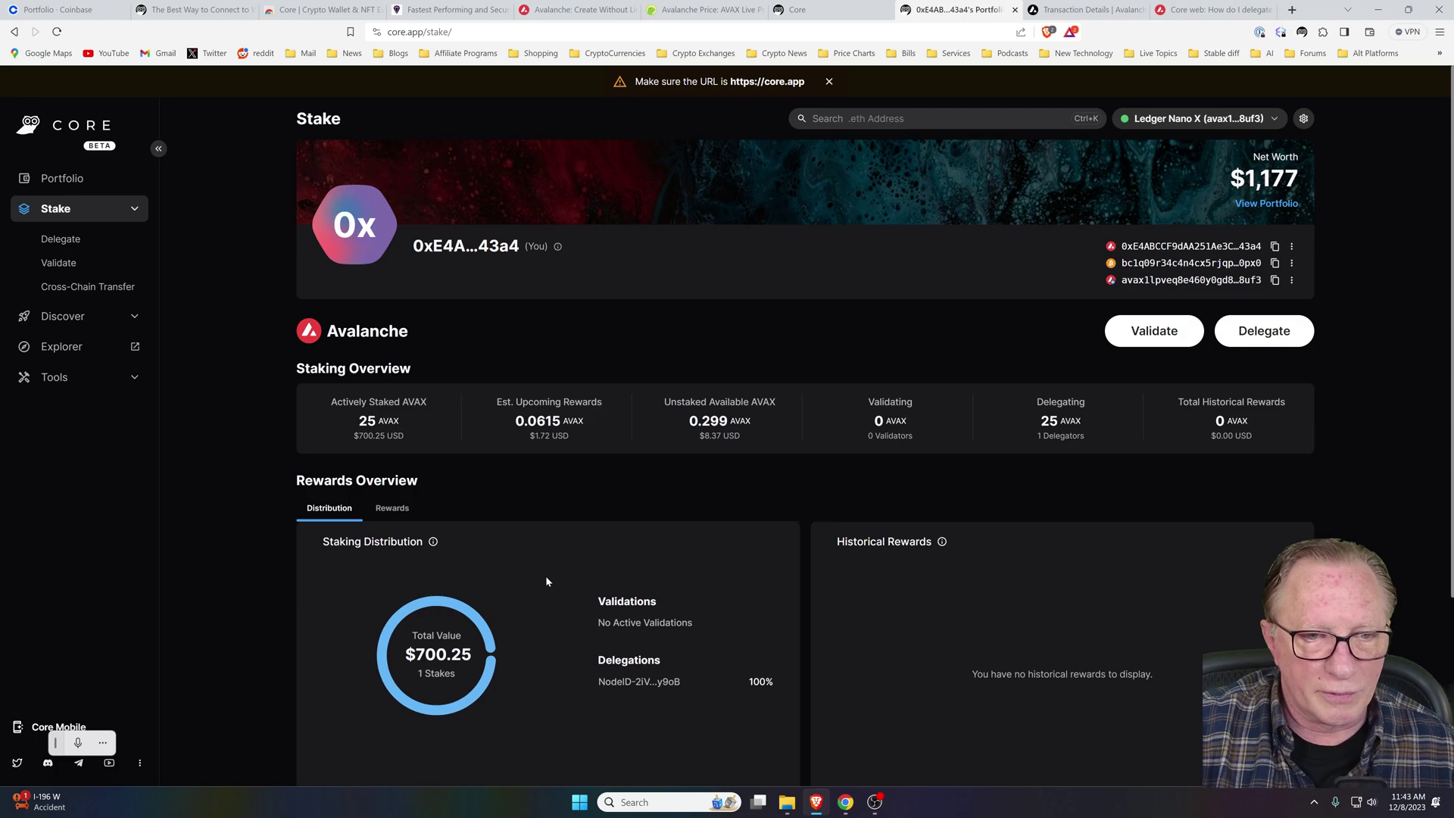
pyautogui.moveTo(434, 658)
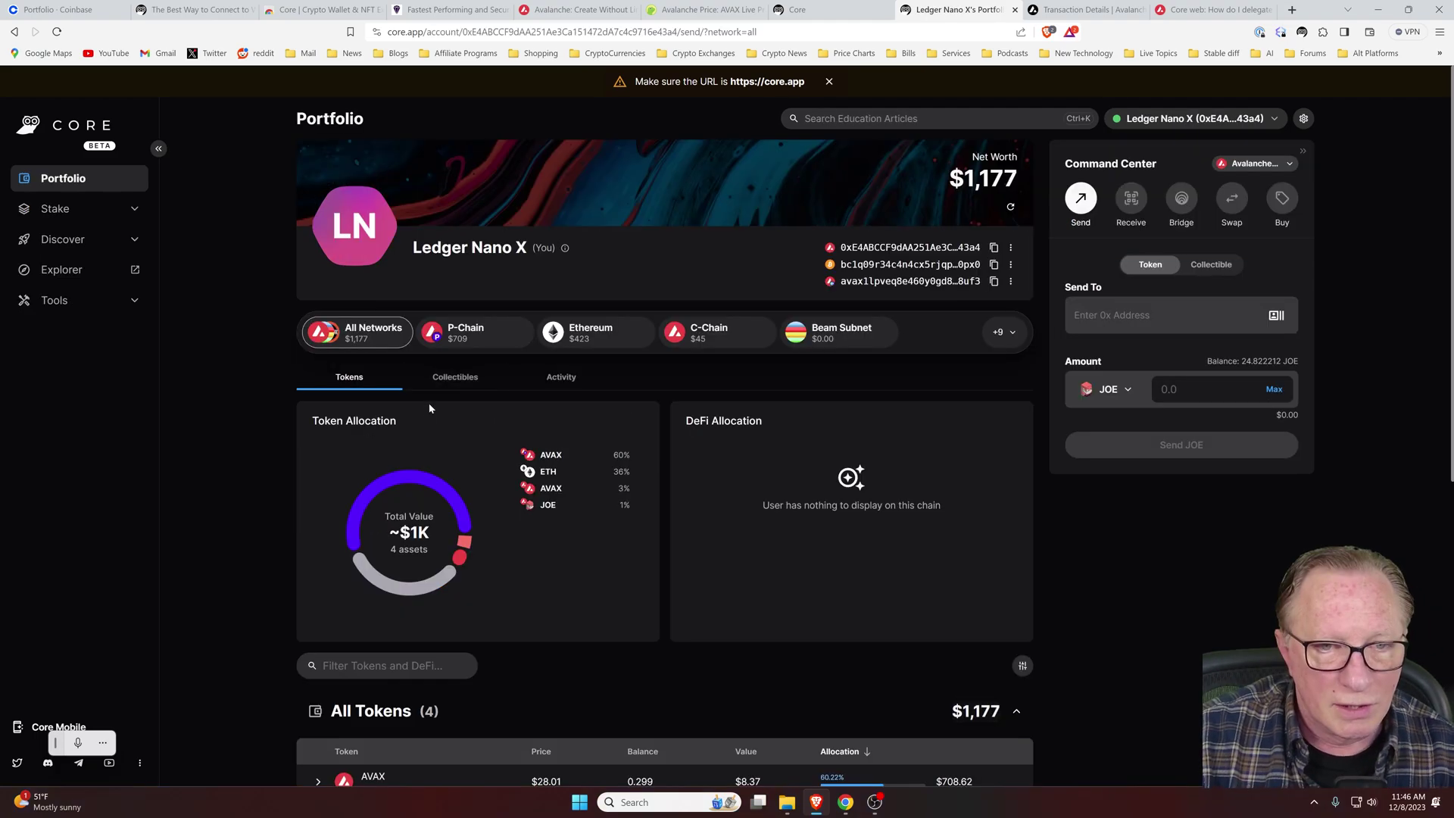
pyautogui.click(474, 338)
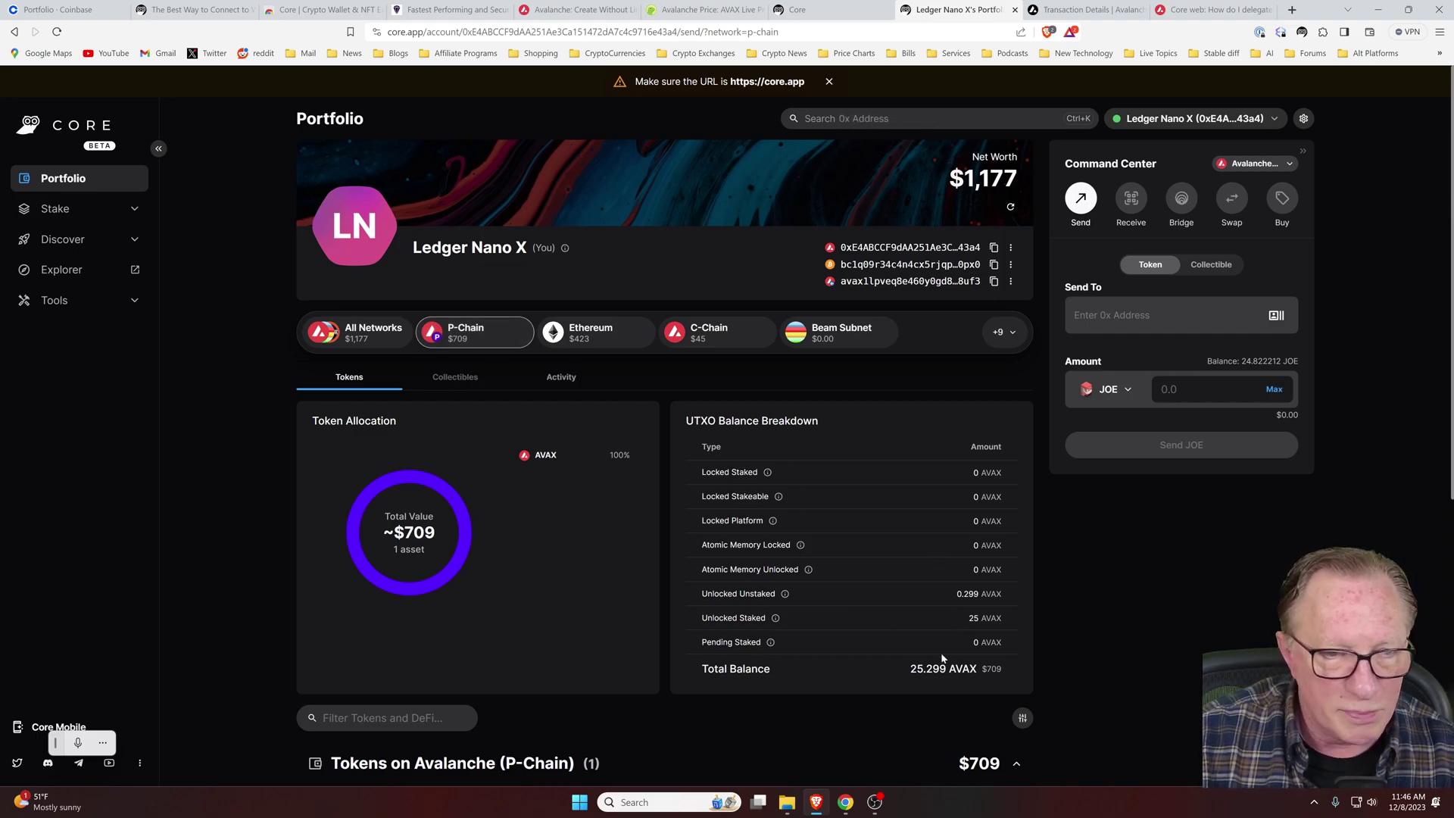
# Step: Look at the Ethereum holdings, then the $45 C-Chain holdings of AVAX and JOE
pyautogui.click(595, 333)
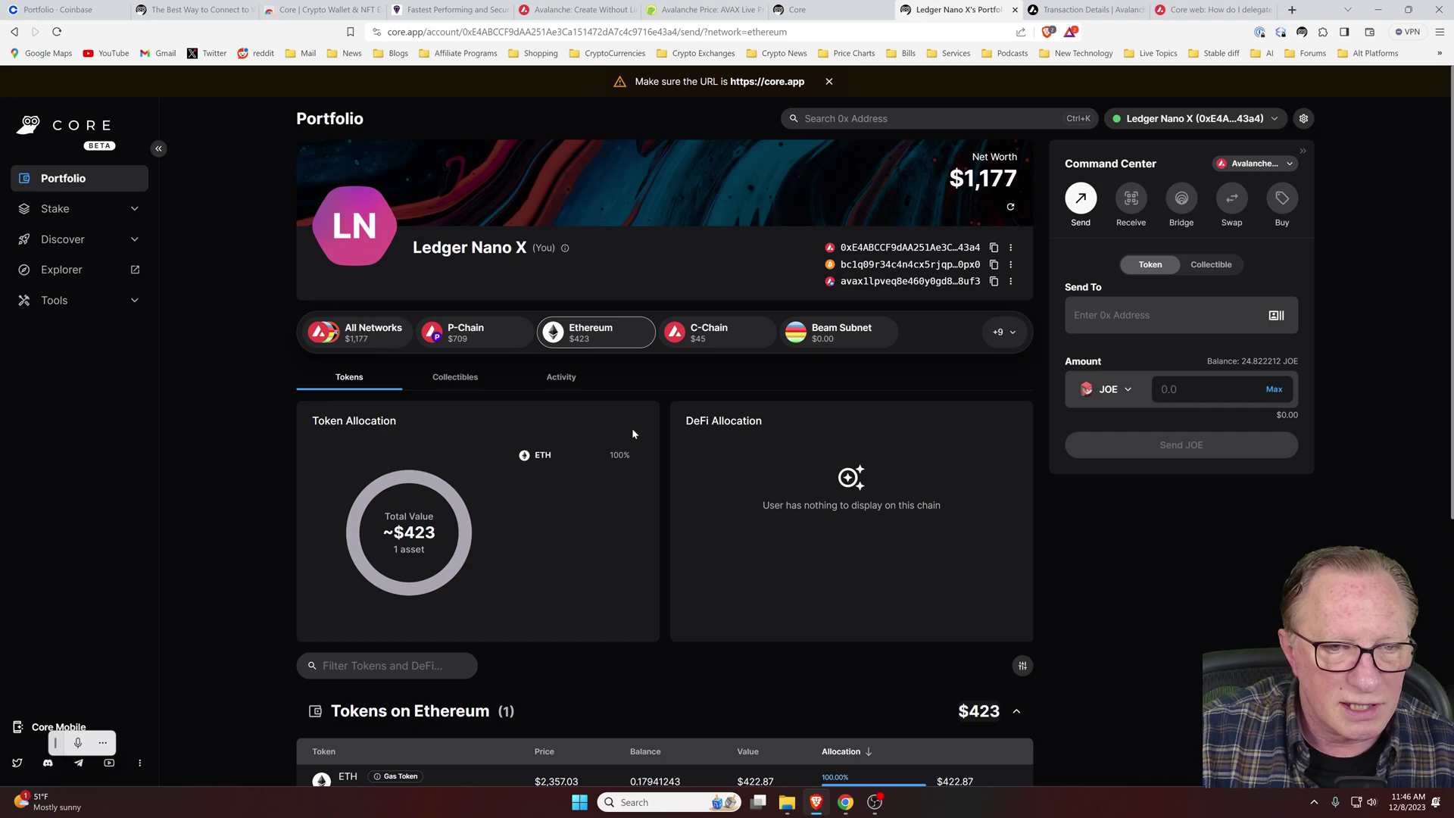
pyautogui.click(715, 333)
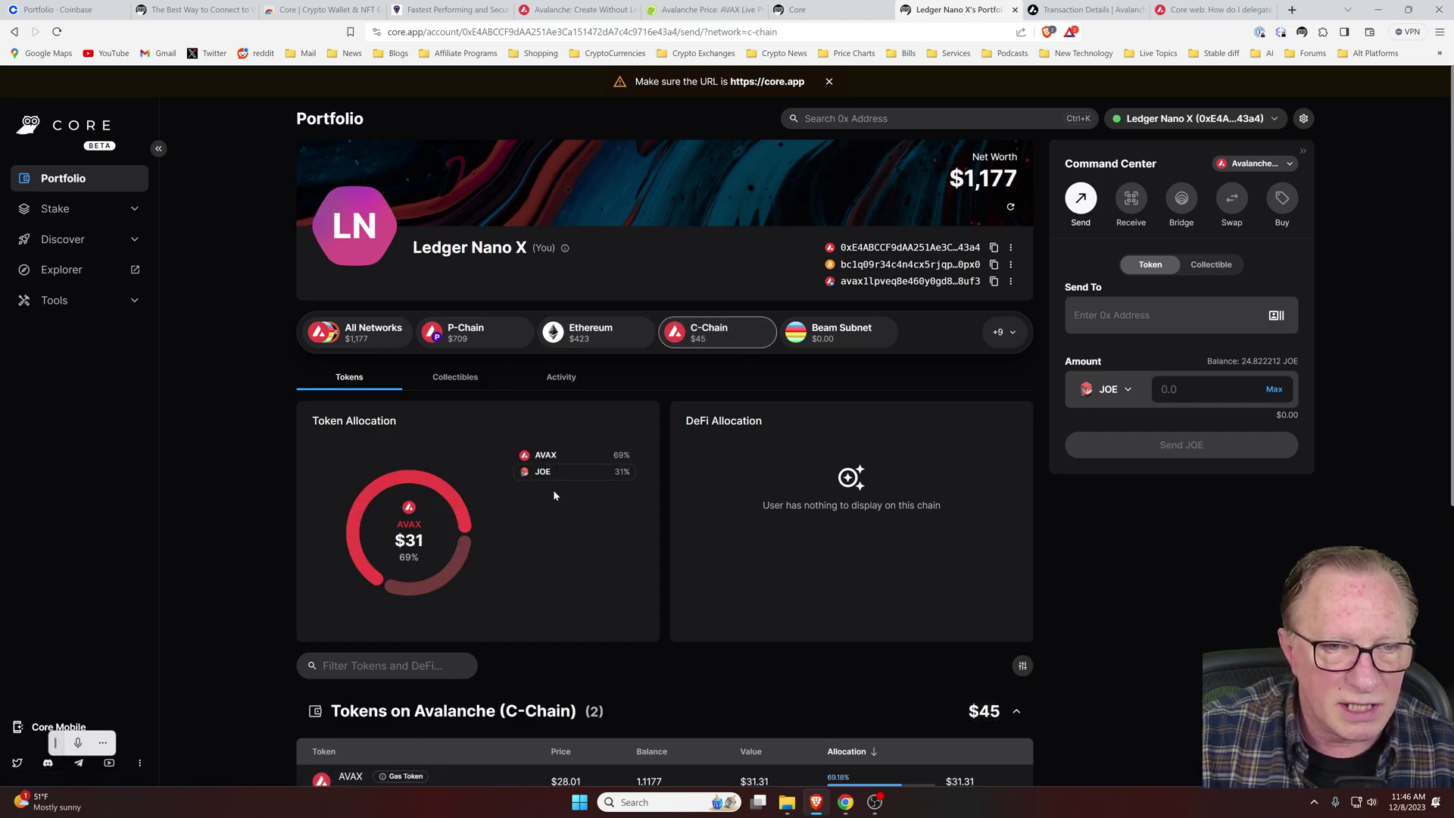